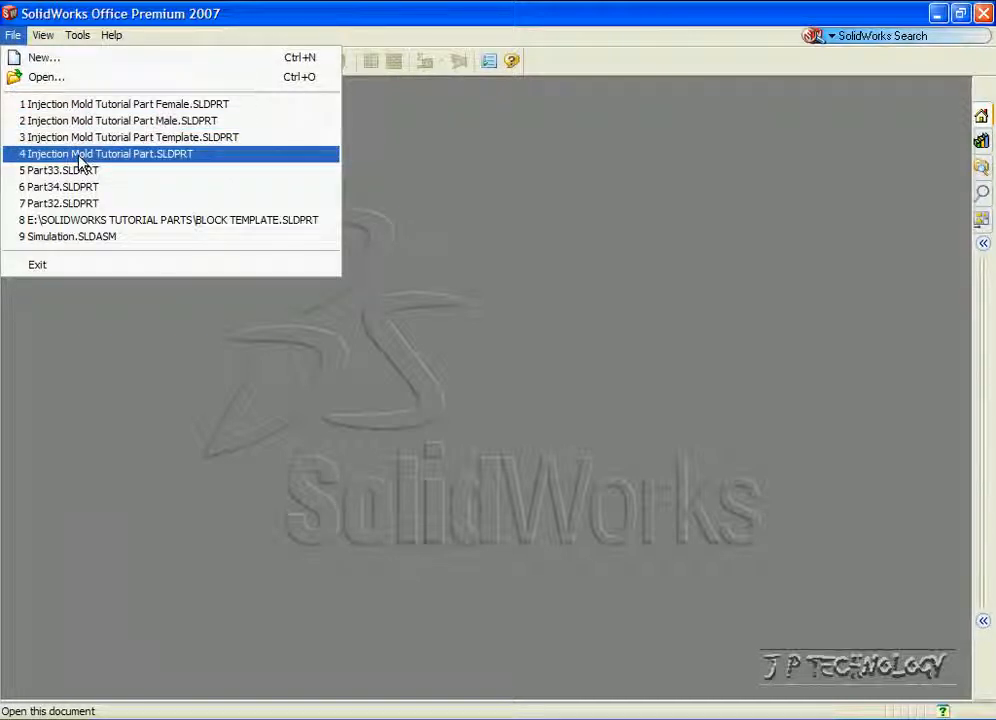
Open the recent part file Injection Mold Tutorial Part.SLDPRT
{"action": "left_click", "coordinate": [83, 163]}
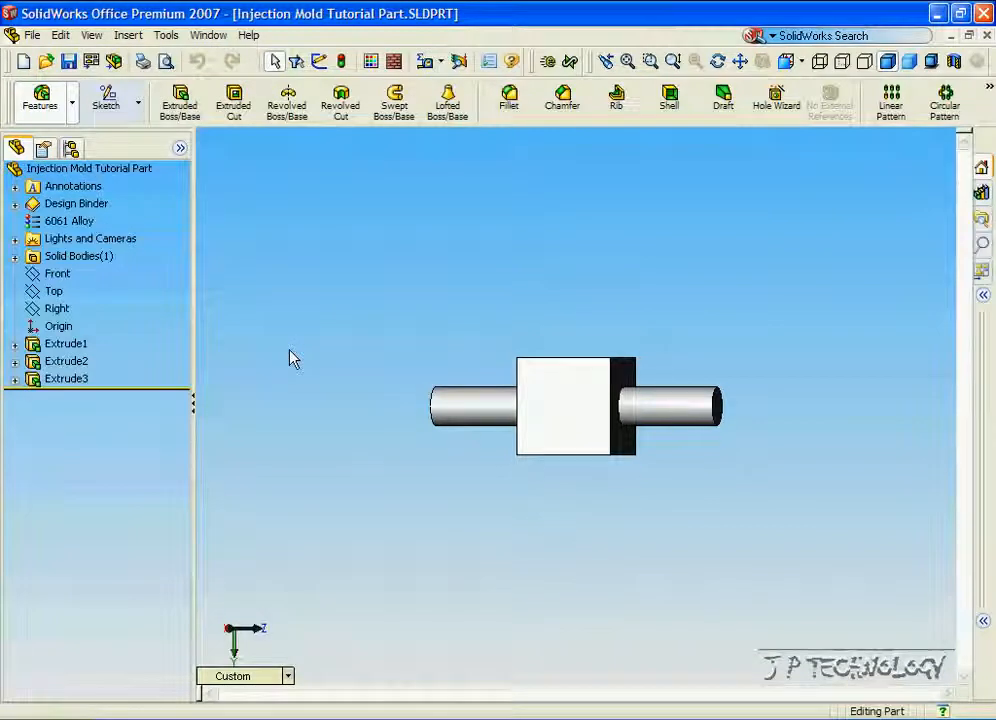
Examine the block and its two cylindrical pins from all sides
{"action": "key", "text": "Left"}
{"action": "key", "text": "Left"}
{"action": "key", "text": "Left"}
{"action": "key", "text": "Left"}
{"action": "key", "text": "Left"}
{"action": "key", "text": "Left"}
{"action": "key", "text": "Left"}
{"action": "key", "text": "Down"}
{"action": "key", "text": "Down"}
{"action": "key", "text": "Down"}
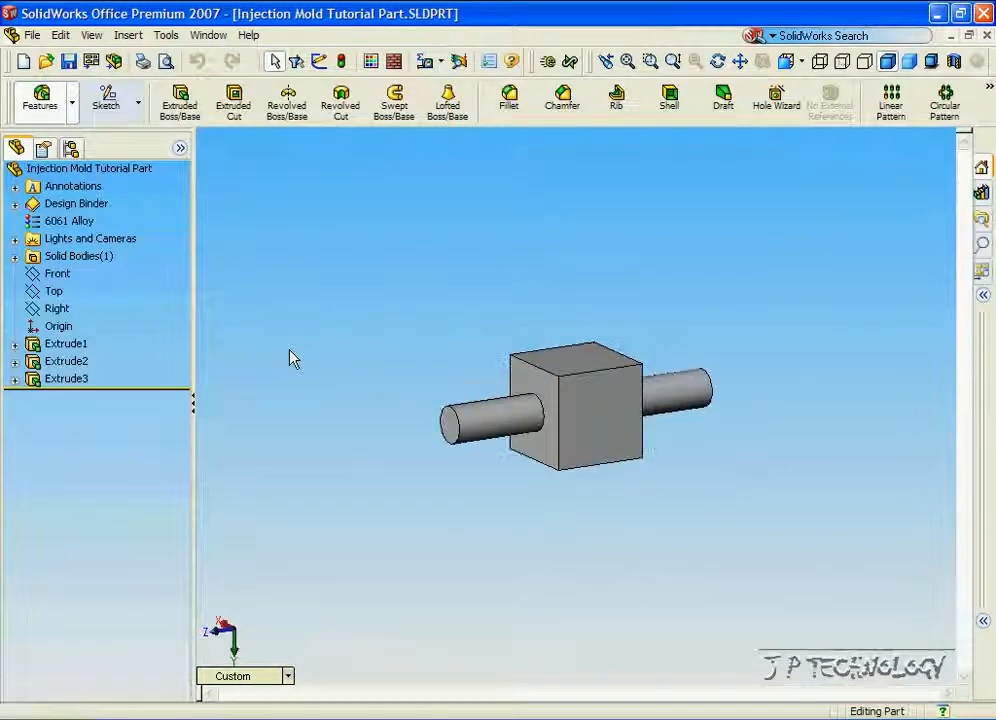
{"action": "key", "text": "Right"}
{"action": "key", "text": "Right"}
{"action": "key", "text": "Right"}
{"action": "key", "text": "Right"}
{"action": "key", "text": "Right"}
{"action": "key", "text": "Right"}
{"action": "key", "text": "Right"}
{"action": "key", "text": "Right"}
{"action": "key", "text": "Right"}
{"action": "key", "text": "Right"}
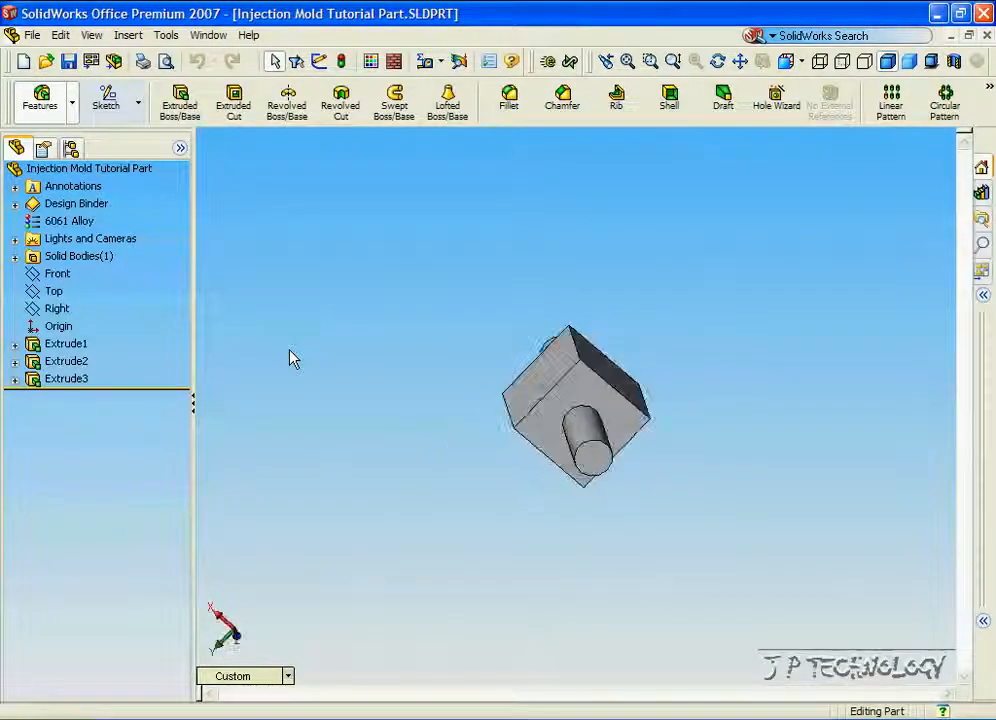
{"action": "key", "text": "Right"}
{"action": "key", "text": "Right"}
{"action": "key", "text": "Down"}
{"action": "key", "text": "Down"}
{"action": "key", "text": "Down"}
{"action": "key", "text": "Down"}
{"action": "key", "text": "Left"}
{"action": "key", "text": "Left"}
{"action": "key", "text": "Left"}
{"action": "key", "text": "Left"}
{"action": "key", "text": "Left"}
{"action": "key", "text": "Left"}
{"action": "key", "text": "Left"}
{"action": "key", "text": "Left"}
{"action": "key", "text": "Down"}
{"action": "key", "text": "Down"}
{"action": "key", "text": "Down"}
{"action": "key", "text": "Down"}
{"action": "key", "text": "Down"}
{"action": "key", "text": "Down"}
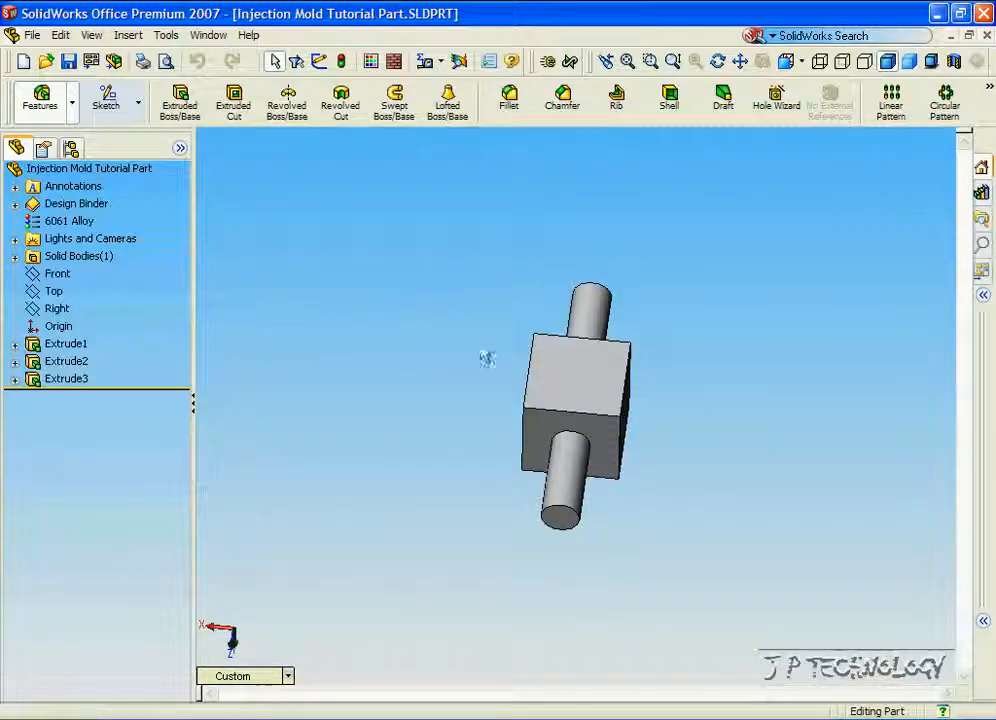
{"action": "middle_click_drag", "start_coordinate": [537, 390], "coordinate": [585, 393]}
Shell the whole part outward with a 10 mm wall thickness and no faces removed, with the preview shown
{"action": "left_click", "coordinate": [672, 98]}
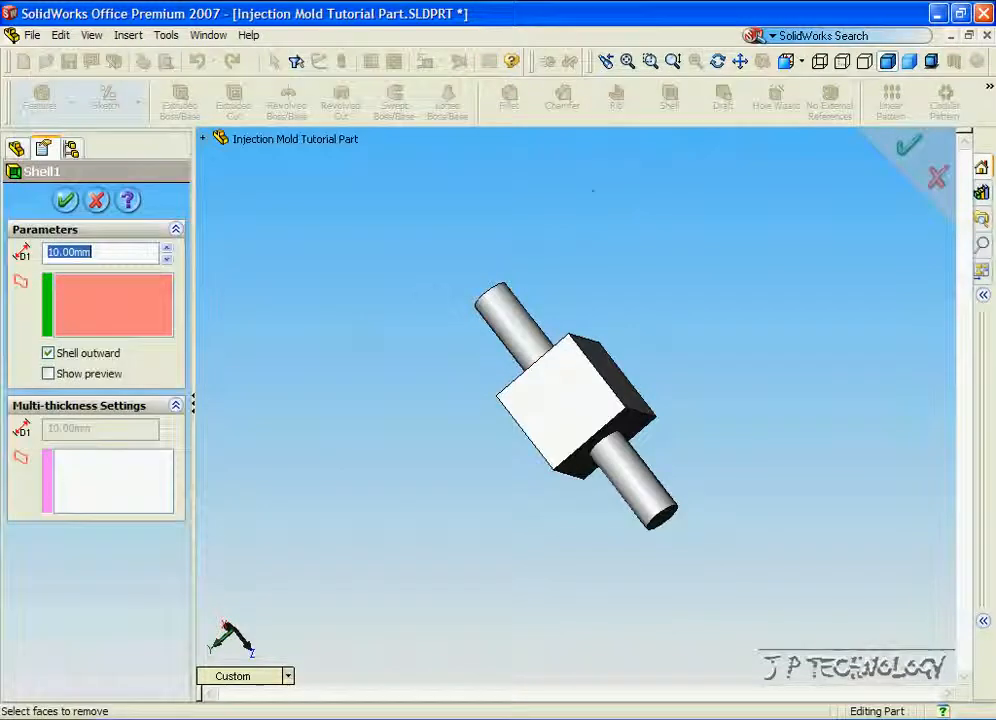
{"action": "left_click", "coordinate": [49, 374]}
{"action": "key", "text": "Left"}
{"action": "key", "text": "Left"}
{"action": "key", "text": "Left"}
{"action": "key", "text": "Left"}
{"action": "key", "text": "Left"}
{"action": "key", "text": "Left"}
{"action": "key", "text": "Left"}
{"action": "key", "text": "Left"}
{"action": "key", "text": "Left"}
{"action": "key", "text": "Left"}
{"action": "key", "text": "Left"}
{"action": "key", "text": "Left"}
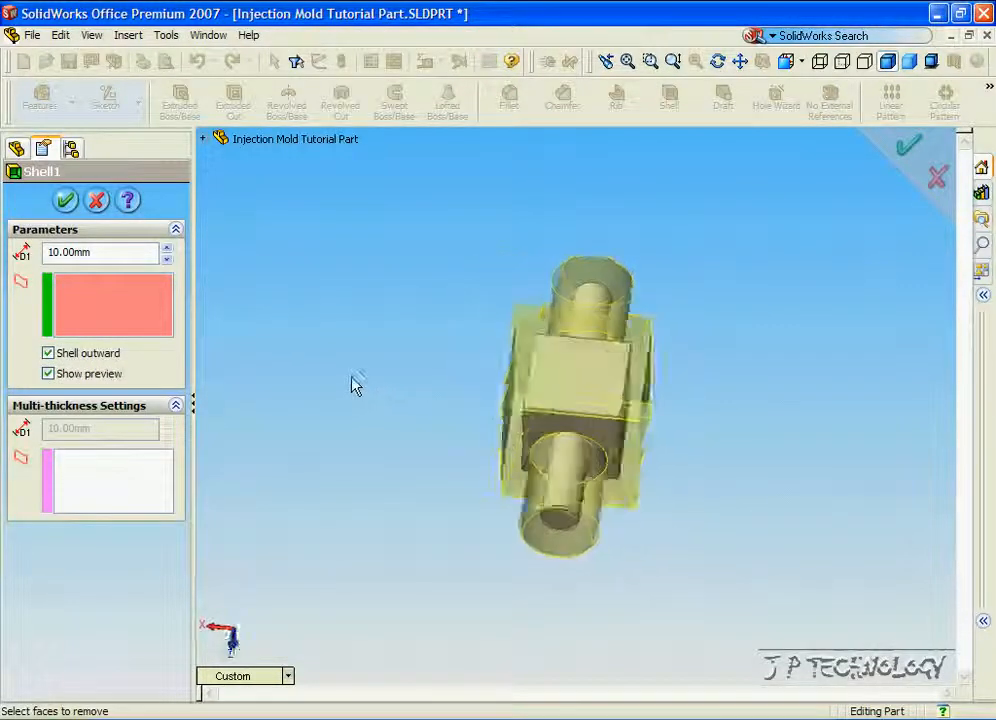
{"action": "key", "text": "Left"}
{"action": "key", "text": "Left"}
{"action": "key", "text": "Left"}
{"action": "key", "text": "Left"}
{"action": "key", "text": "Left"}
{"action": "key", "text": "Left"}
{"action": "key", "text": "Left"}
{"action": "key", "text": "Left"}
{"action": "key", "text": "Left"}
{"action": "key", "text": "Left"}
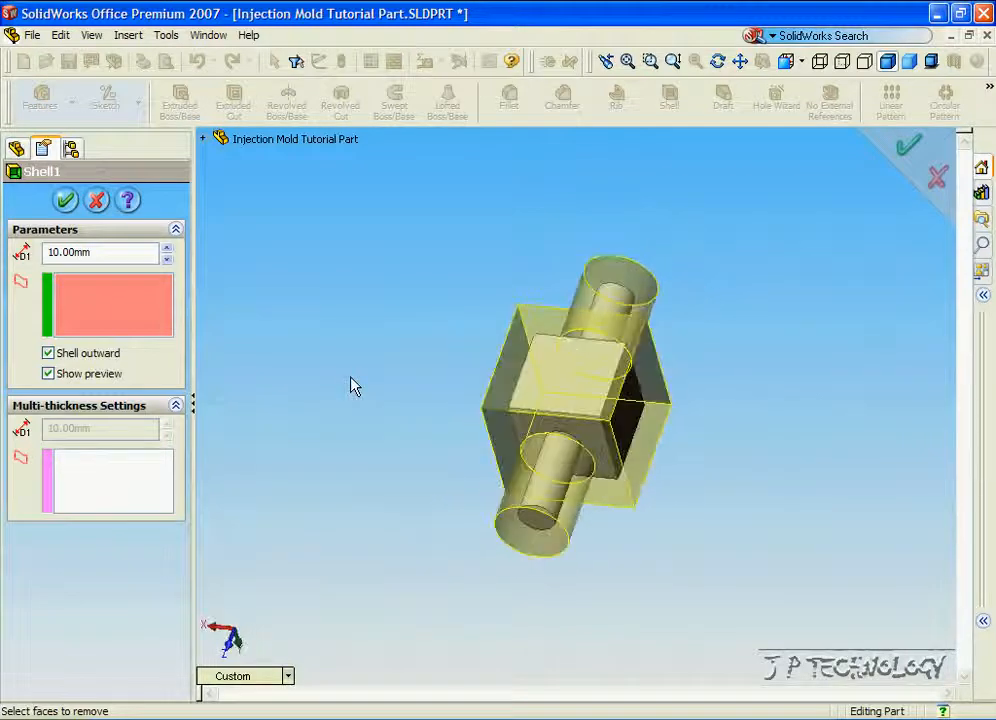
{"action": "key", "text": "Left"}
{"action": "key", "text": "Left"}
{"action": "key", "text": "Left"}
{"action": "key", "text": "Left"}
{"action": "key", "text": "Left"}
{"action": "key", "text": "Left"}
{"action": "key", "text": "Left"}
{"action": "key", "text": "Left"}
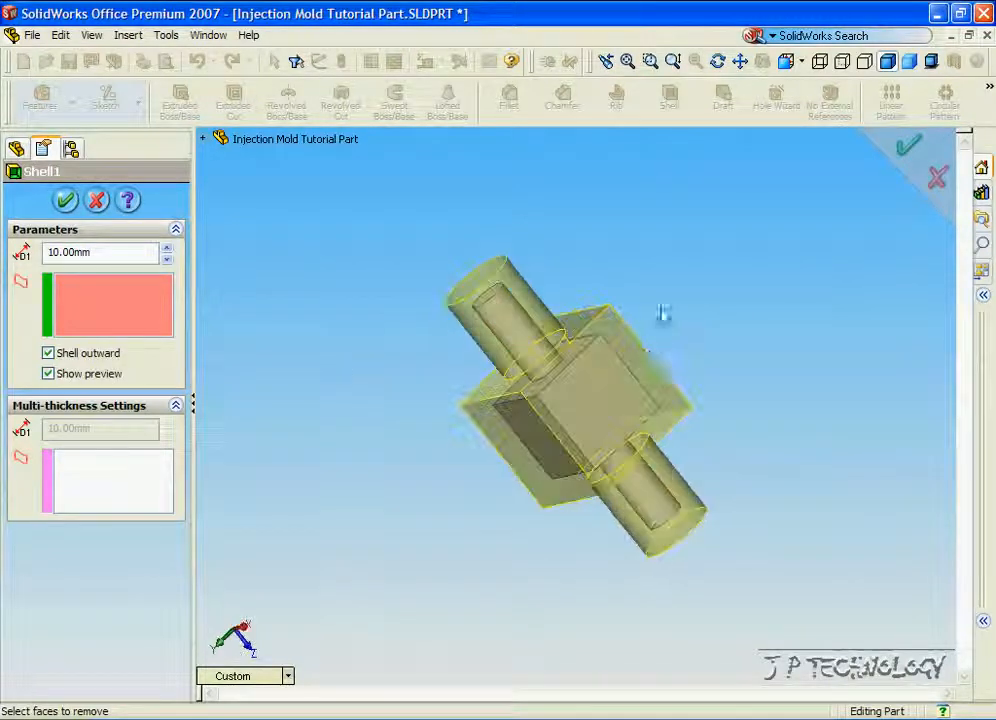
{"action": "key", "text": "Left"}
{"action": "key", "text": "Left"}
{"action": "key", "text": "Left"}
{"action": "key", "text": "Left"}
{"action": "key", "text": "Left"}
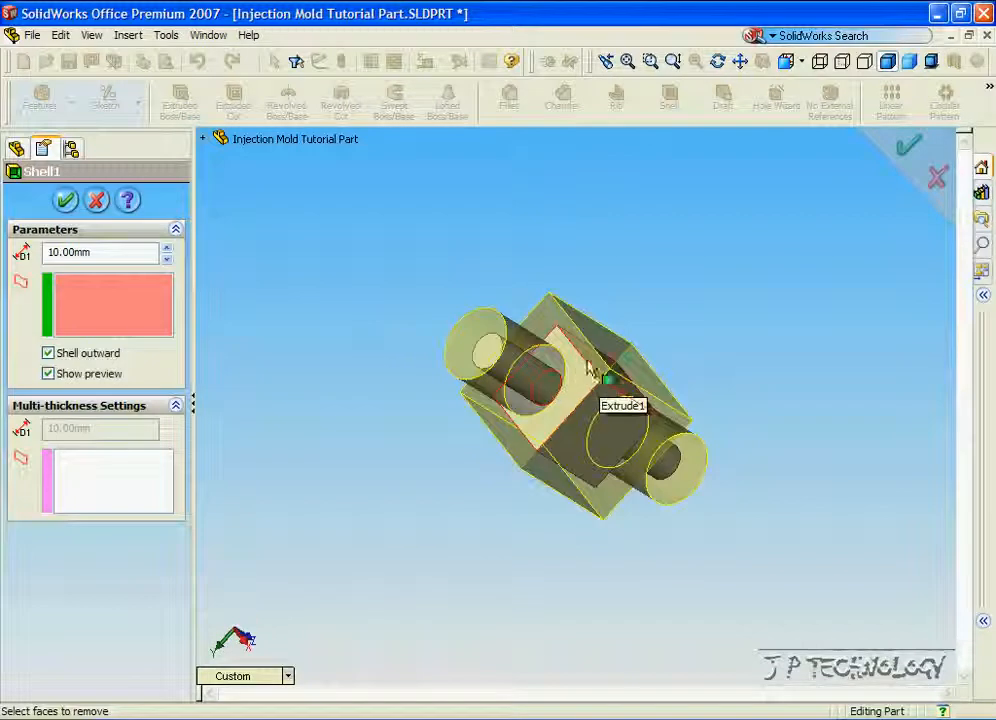
{"action": "key", "text": "Left"}
{"action": "key", "text": "Left"}
{"action": "key", "text": "Left"}
{"action": "key", "text": "Left"}
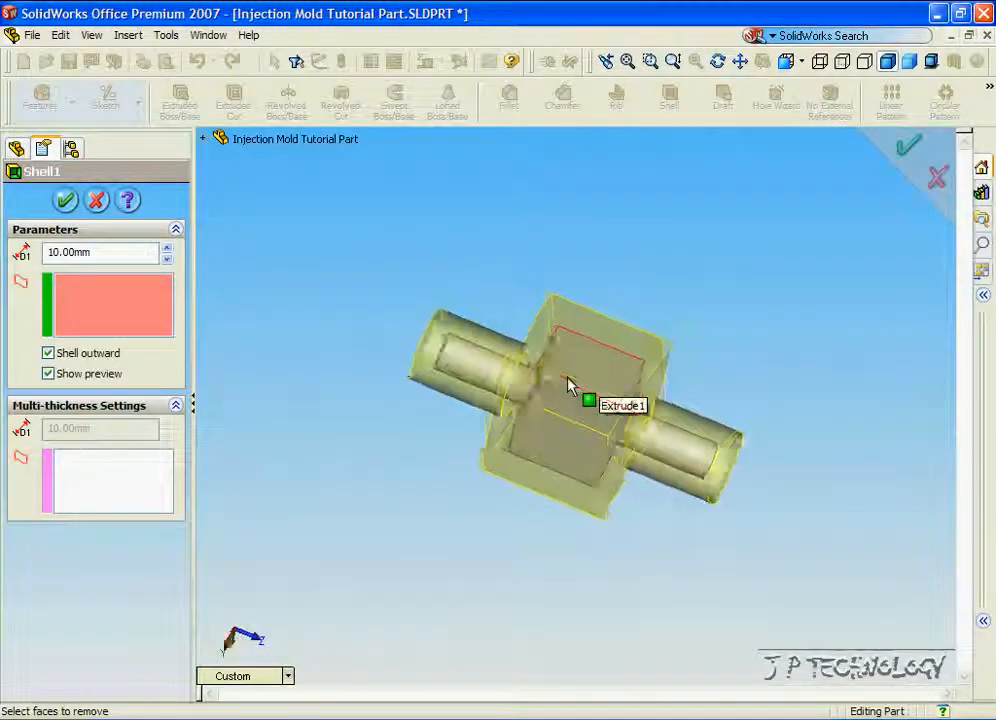
{"action": "key", "text": "Left"}
{"action": "key", "text": "Left"}
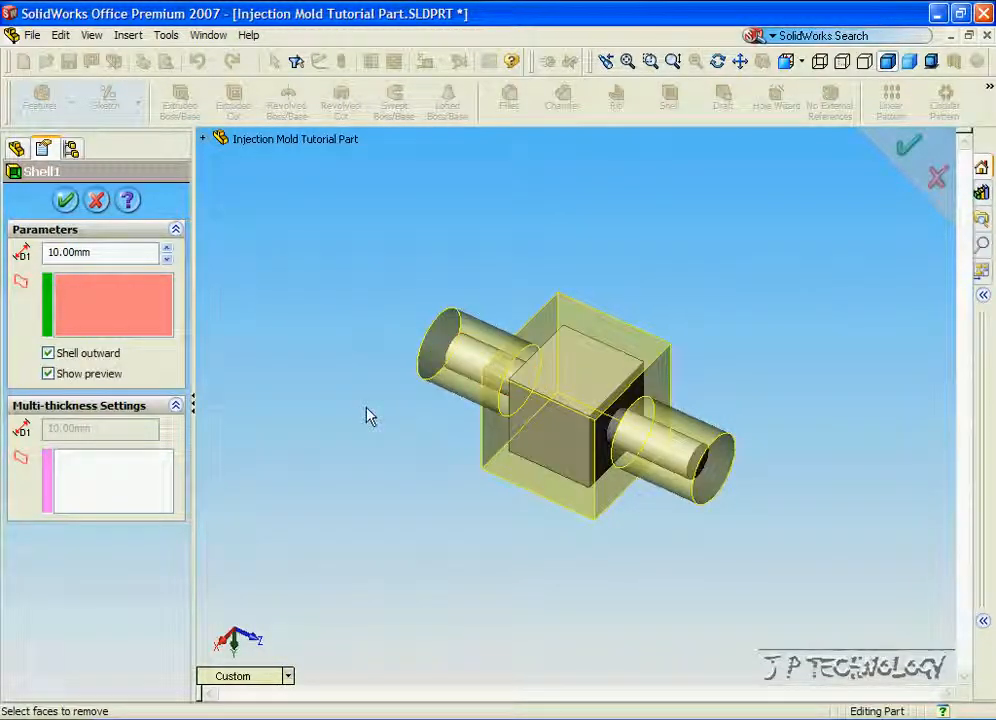
{"action": "key", "text": "Left"}
{"action": "key", "text": "Left"}
{"action": "key", "text": "Left"}
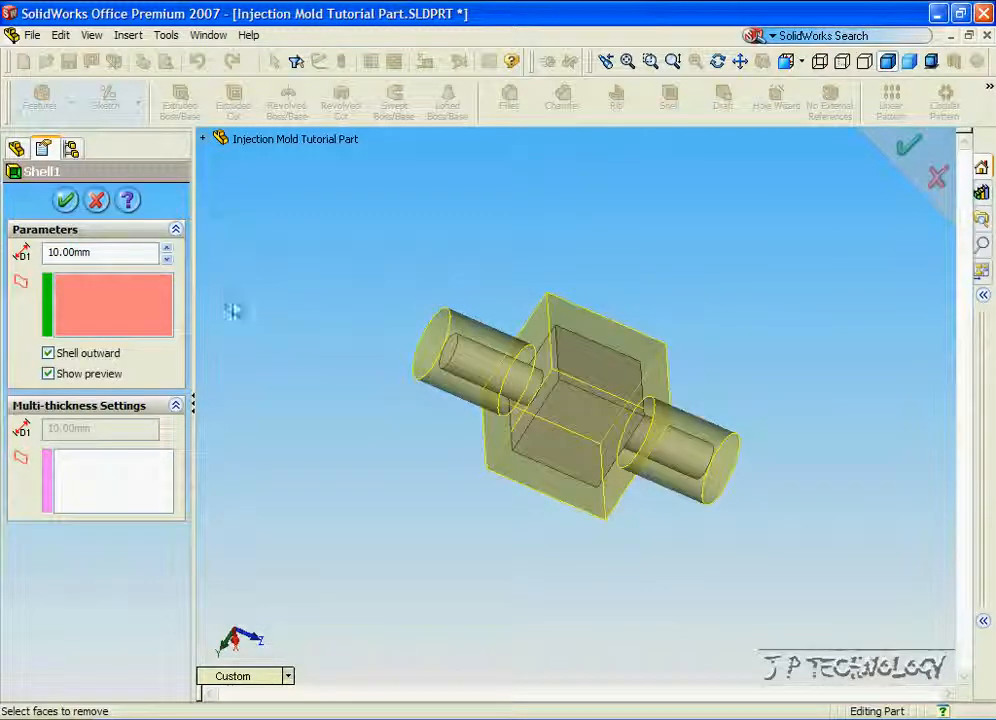
{"action": "left_click", "coordinate": [64, 202]}
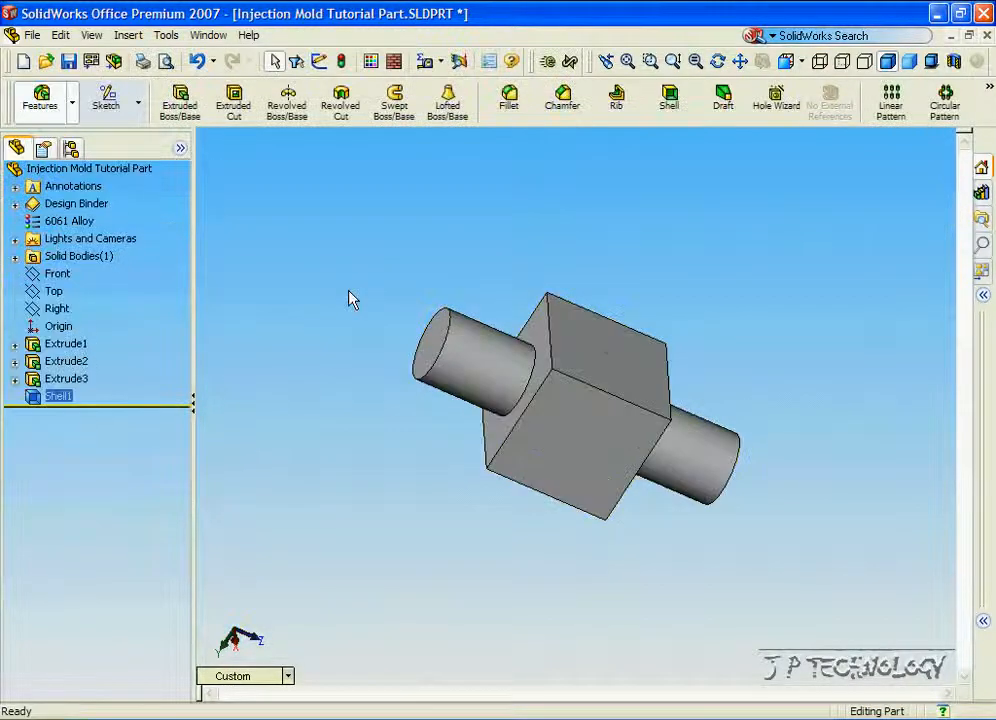
Examine the exterior of the shelled block and its thickened pins from several sides
{"action": "key", "text": "Left"}
{"action": "key", "text": "Left"}
{"action": "key", "text": "Left"}
{"action": "key", "text": "Left"}
{"action": "key", "text": "Left"}
{"action": "key", "text": "Left"}
{"action": "key", "text": "Left"}
{"action": "key", "text": "Left"}
{"action": "key", "text": "Right"}
{"action": "key", "text": "Left"}
{"action": "key", "text": "Right"}
{"action": "key", "text": "Right"}
{"action": "key", "text": "Right"}
{"action": "key", "text": "Right"}
{"action": "key", "text": "Right"}
{"action": "key", "text": "Right"}
{"action": "key", "text": "Down"}
{"action": "key", "text": "Down"}
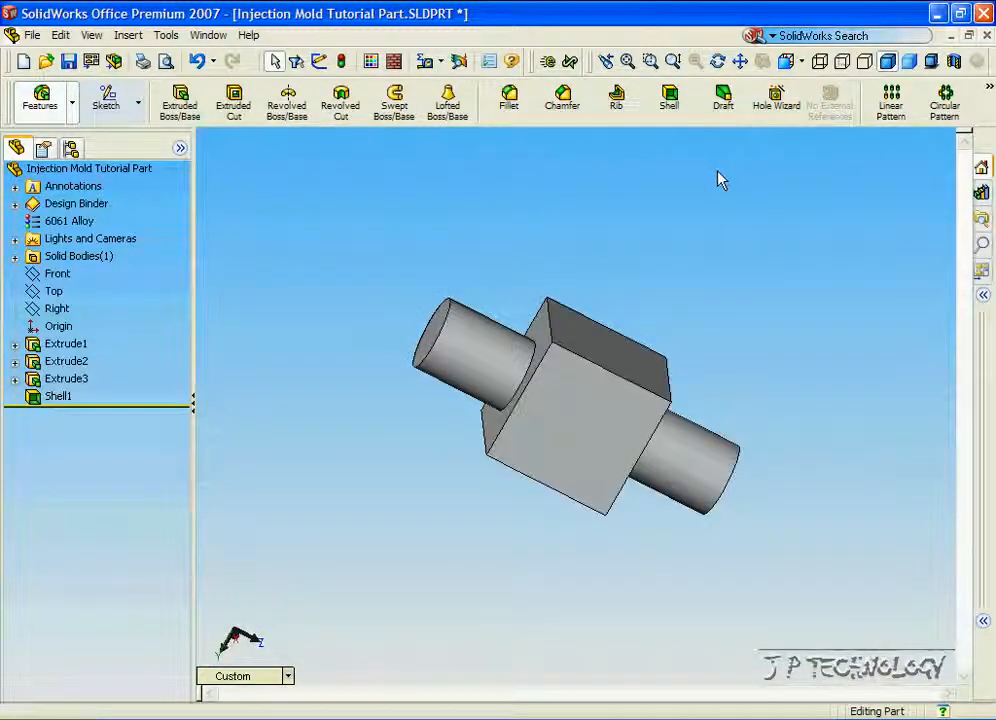
Inspect the hollow interior of the shelled part in wireframe display, and return to the shaded with edges display
{"action": "left_click", "coordinate": [842, 62]}
{"action": "key", "text": "Up"}
{"action": "key", "text": "Up"}
{"action": "key", "text": "Left"}
{"action": "key", "text": "Left"}
{"action": "scroll", "coordinate": [521, 365], "scroll_direction": "down", "scroll_amount": 5}
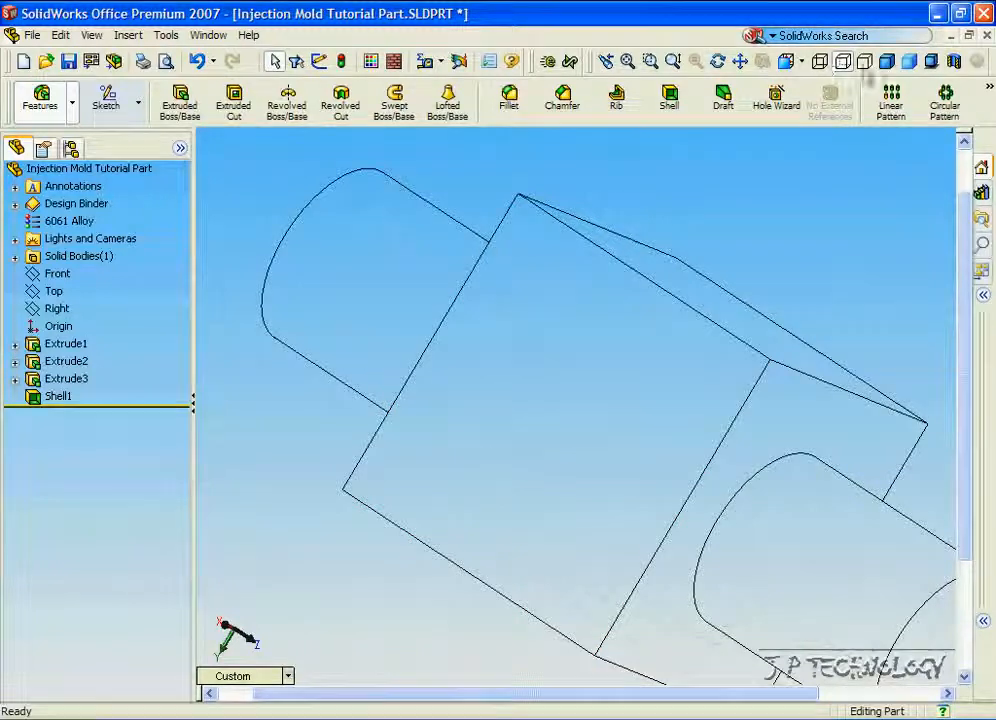
{"action": "left_click", "coordinate": [820, 62]}
{"action": "scroll", "coordinate": [665, 335], "scroll_direction": "down", "scroll_amount": 4}
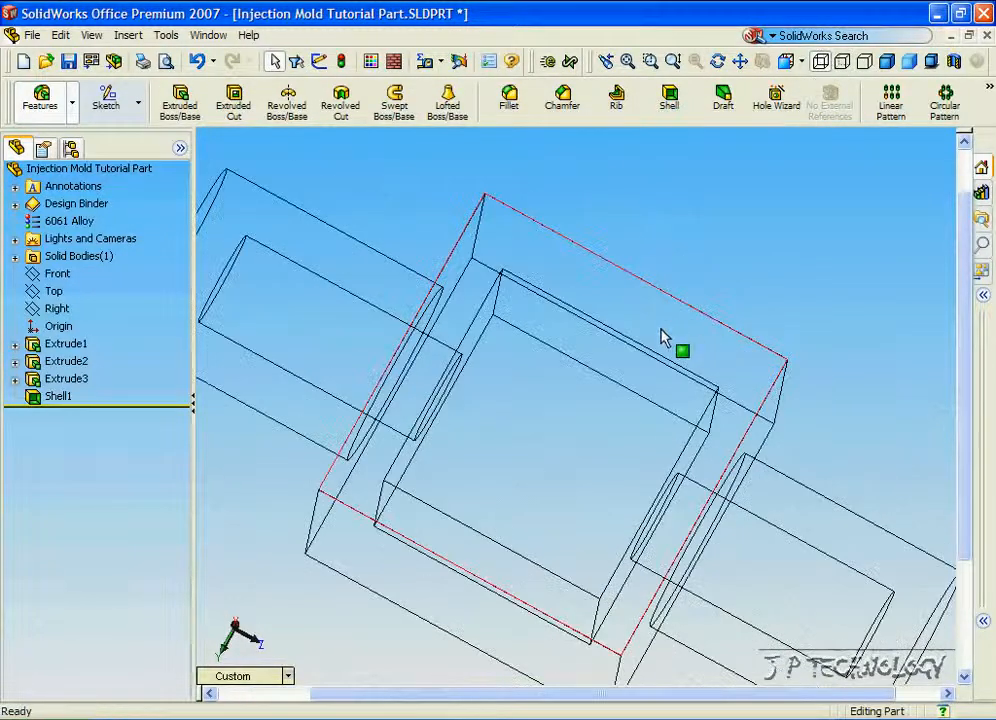
{"action": "scroll", "coordinate": [640, 336], "scroll_direction": "up", "scroll_amount": 5}
{"action": "middle_click_drag", "start_coordinate": [614, 309], "coordinate": [703, 327]}
{"action": "key", "text": "Down"}
{"action": "key", "text": "Down"}
{"action": "key", "text": "Up"}
{"action": "key", "text": "Up"}
{"action": "key", "text": "Up"}
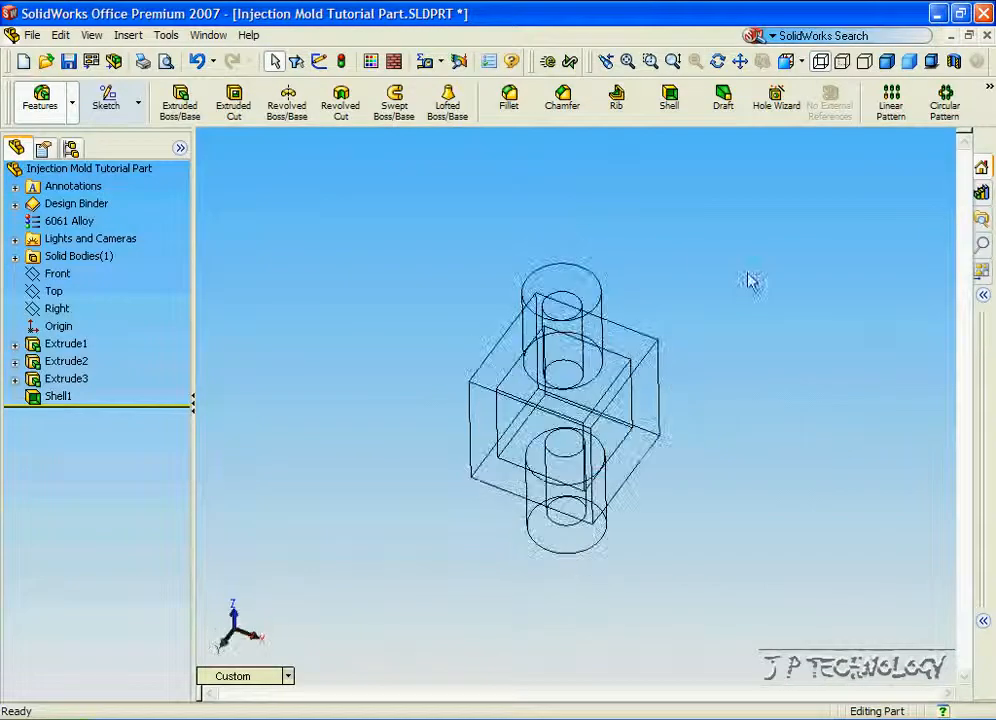
{"action": "left_click", "coordinate": [892, 63]}
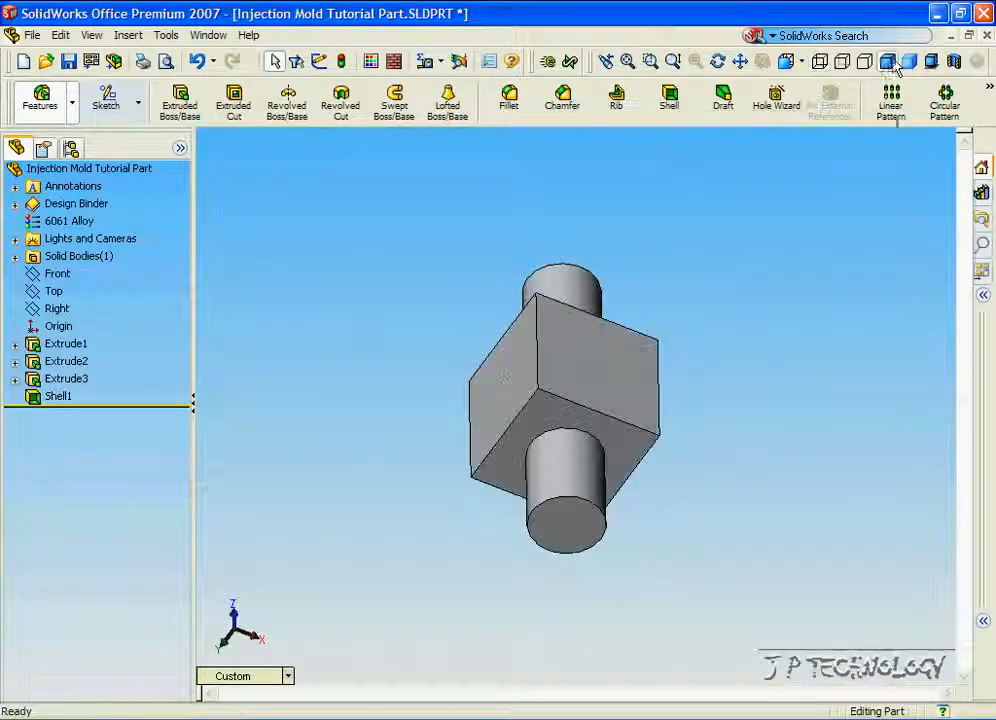
On the block's front face, sketch a rectangle enclosing its lower half and extending past its sides, with the upper edge through the pin's center
{"action": "left_click", "coordinate": [286, 677]}
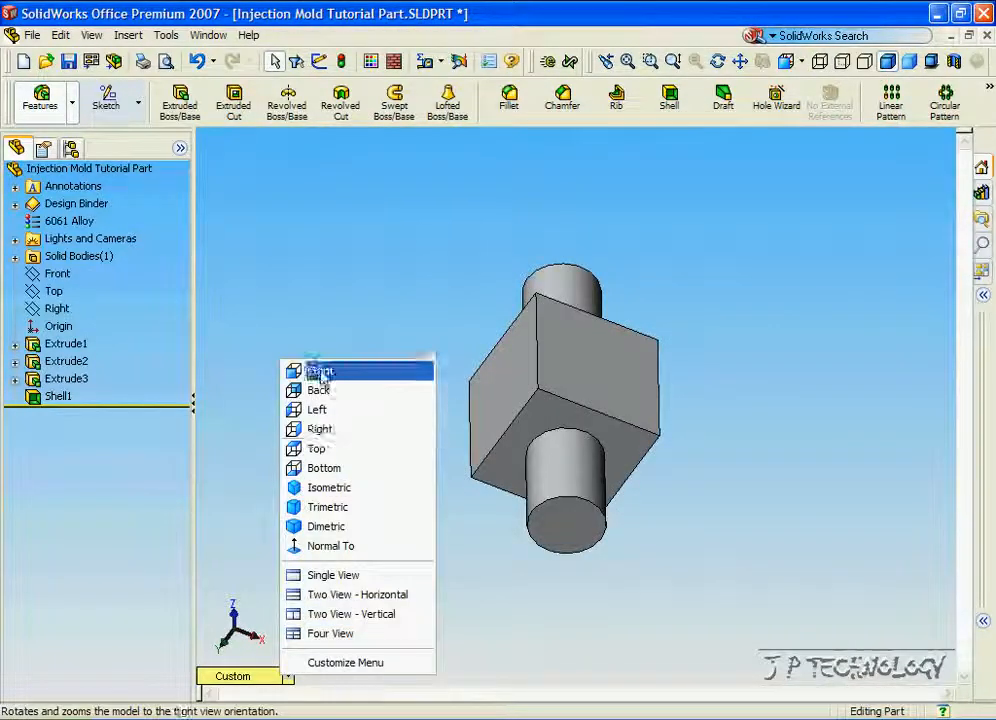
{"action": "left_click", "coordinate": [320, 372]}
{"action": "key", "text": "ctrl+shift+z"}
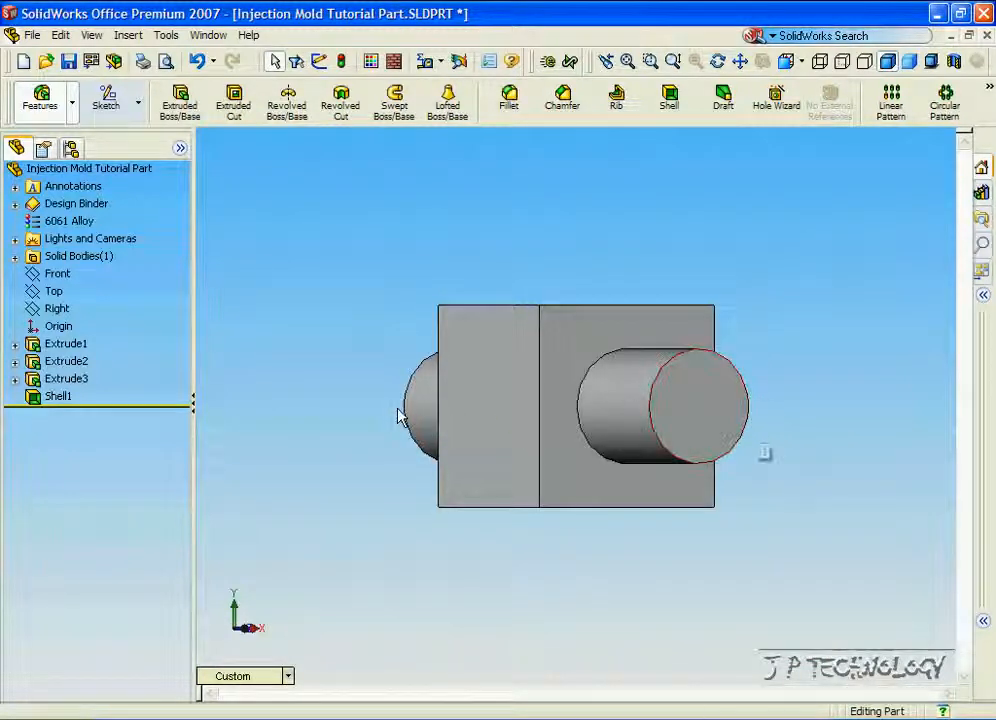
{"action": "key", "text": "ctrl+1"}
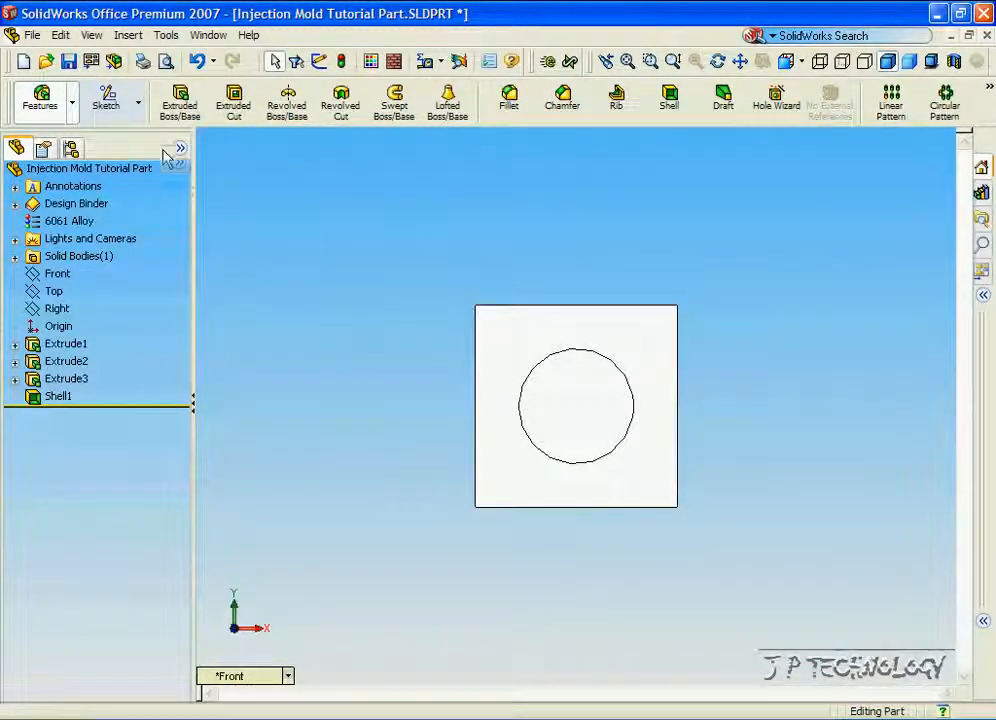
{"action": "left_click", "coordinate": [512, 354]}
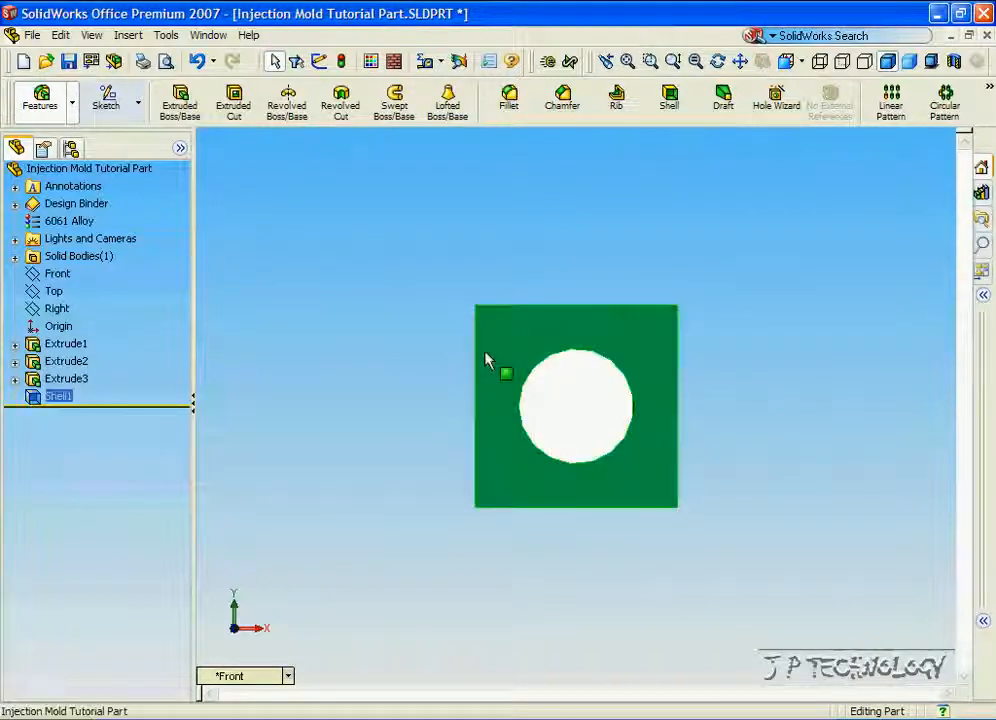
{"action": "left_click", "coordinate": [107, 100]}
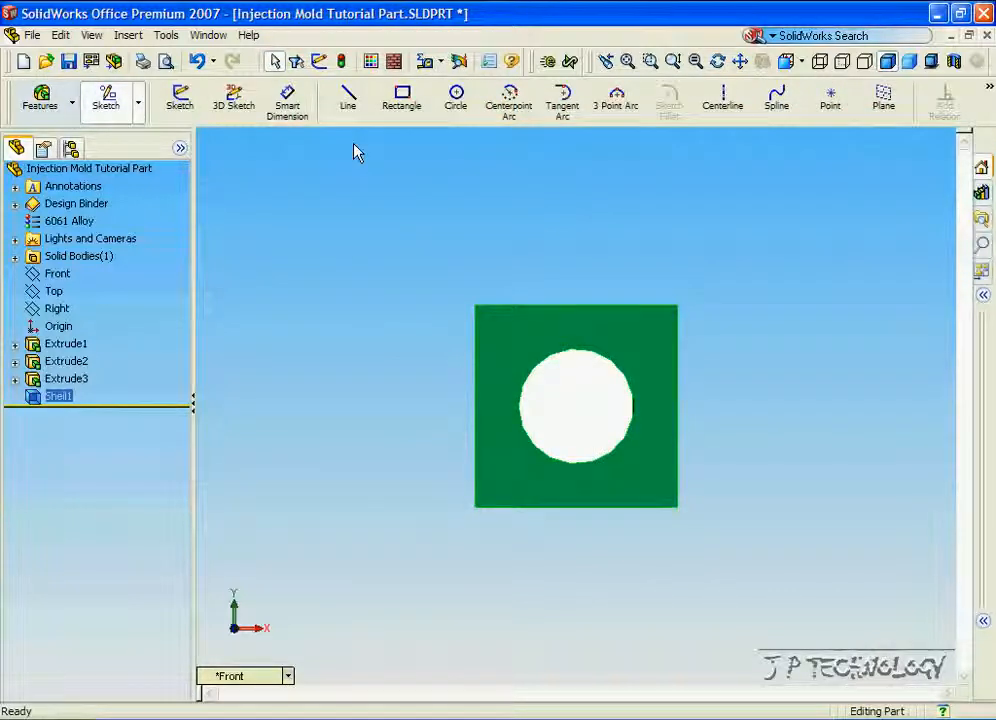
{"action": "left_click", "coordinate": [402, 100]}
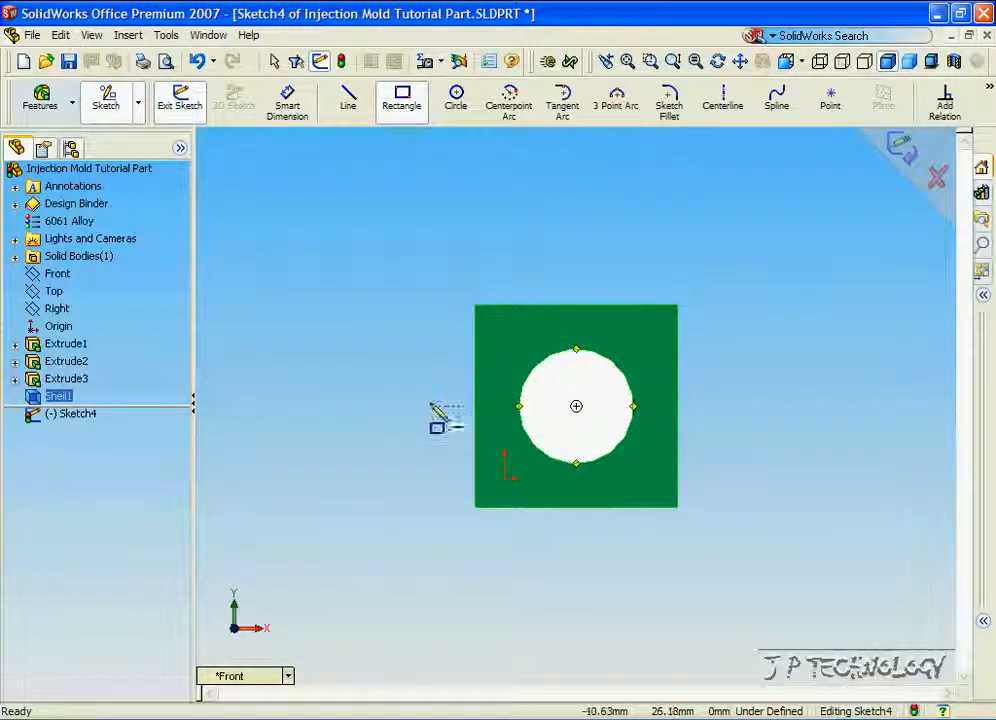
{"action": "left_click", "coordinate": [372, 406]}
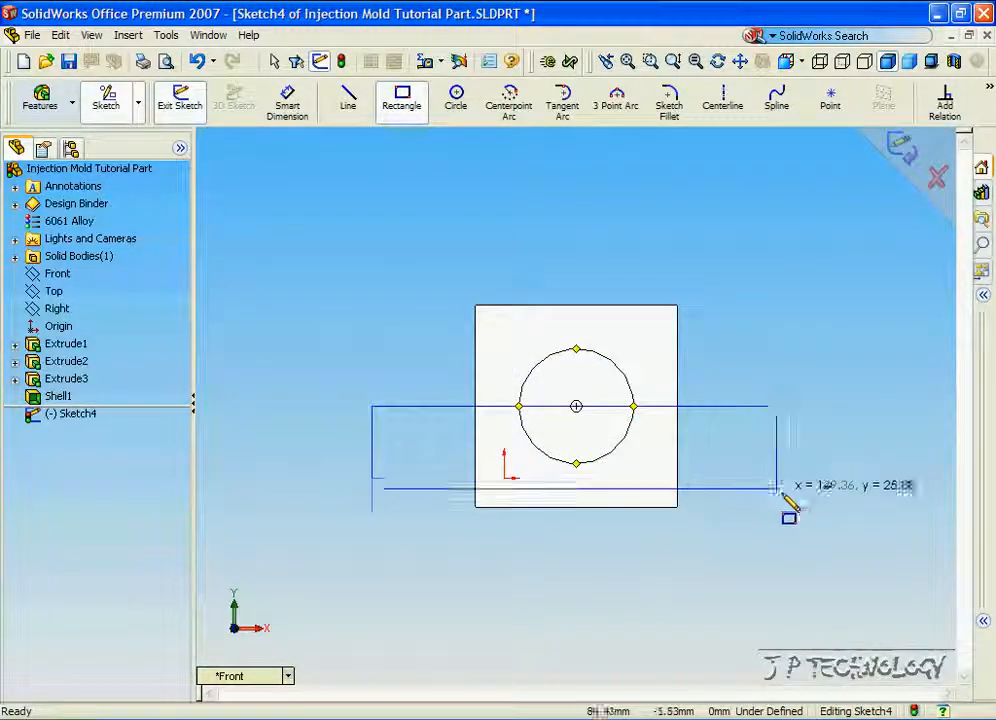
{"action": "left_click", "coordinate": [787, 587]}
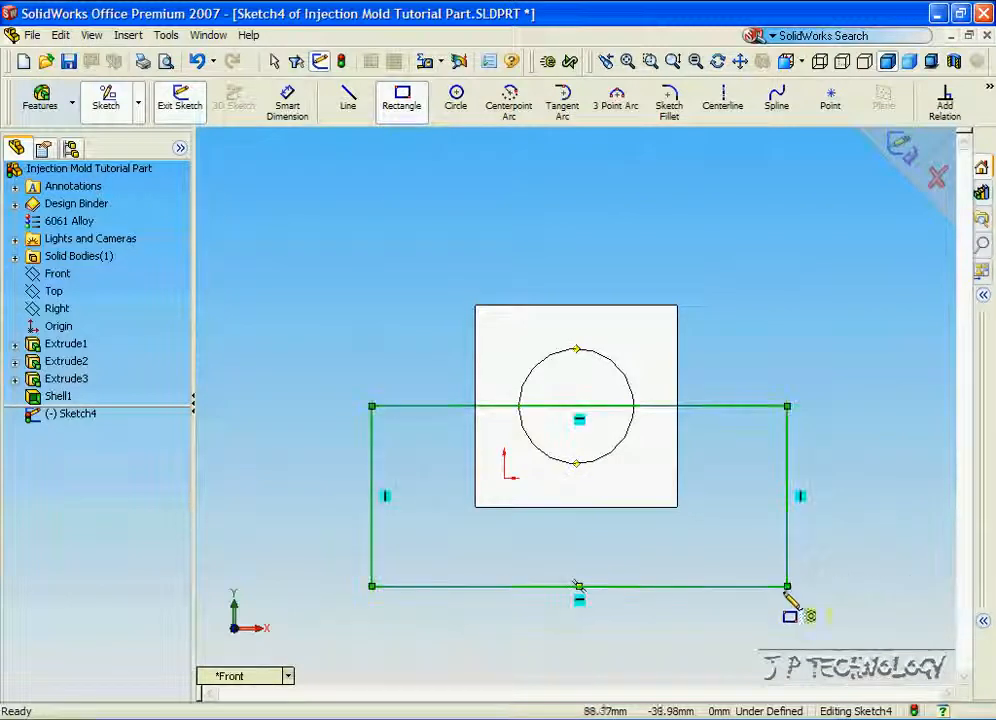
Cut away the lower half of the block and pins by extruding the rectangle as a Mid Plane cut of 290 mm
{"action": "left_click", "coordinate": [56, 103]}
{"action": "left_click", "coordinate": [233, 103]}
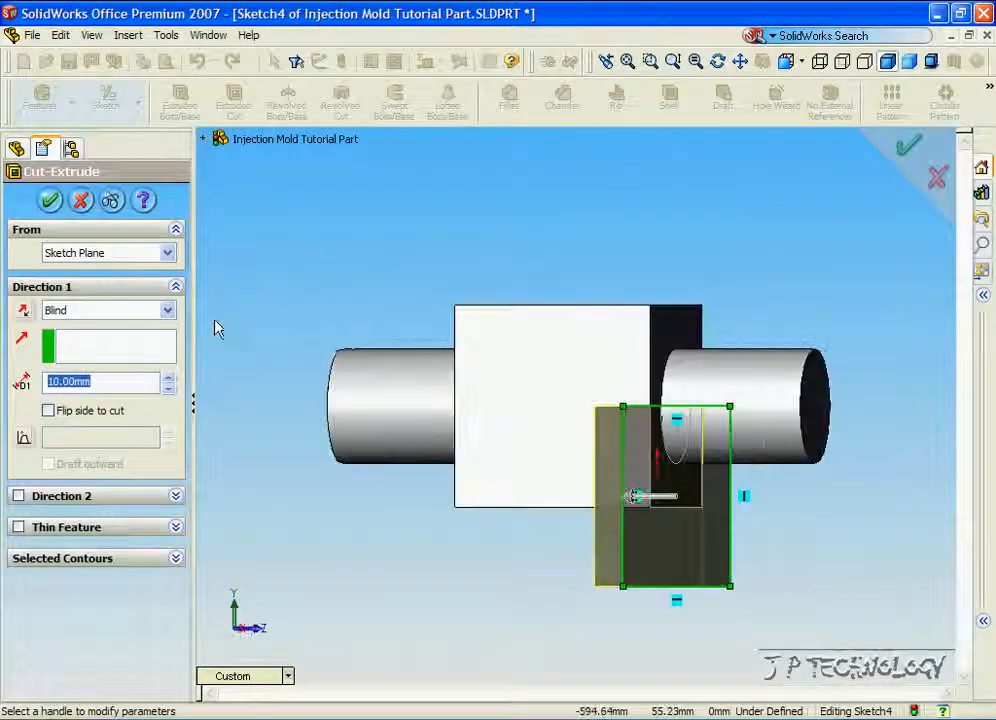
{"action": "left_click", "coordinate": [166, 311]}
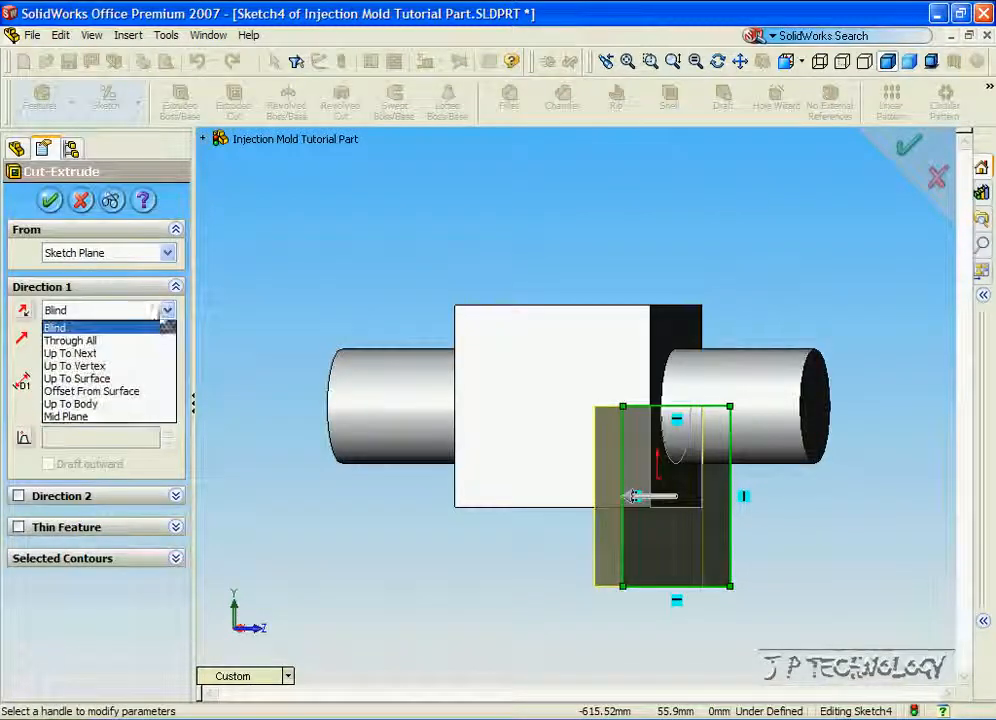
{"action": "left_click", "coordinate": [129, 416]}
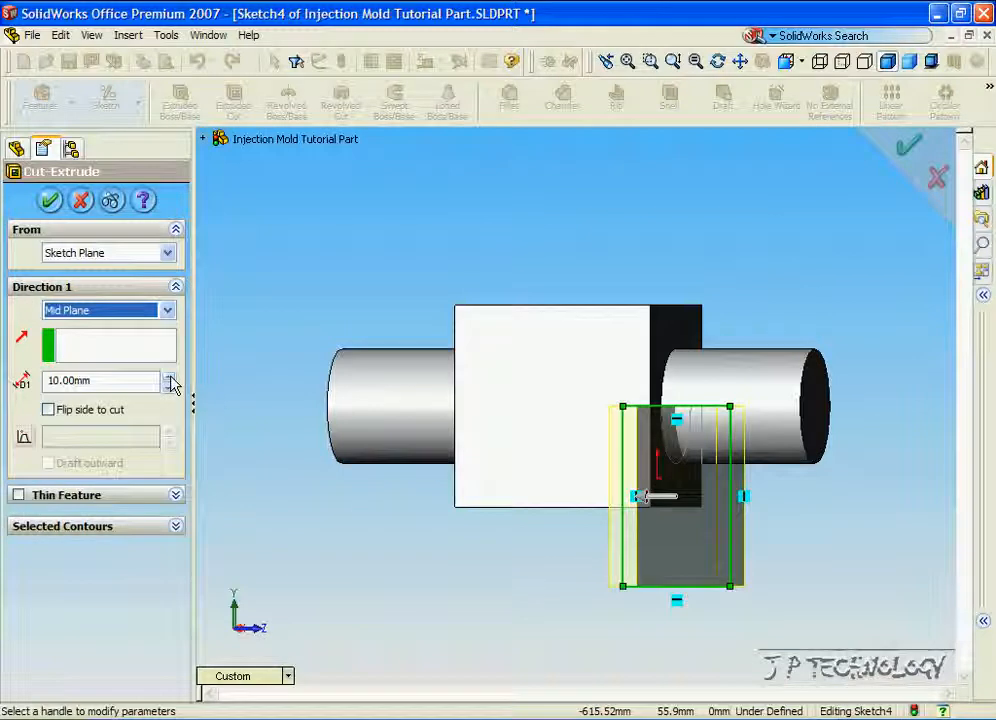
{"action": "left_click", "coordinate": [170, 378]}
{"action": "left_click", "coordinate": [170, 378]}
{"action": "left_click", "coordinate": [170, 378]}
{"action": "left_click_drag", "start_coordinate": [170, 381], "coordinate": [170, 381]}
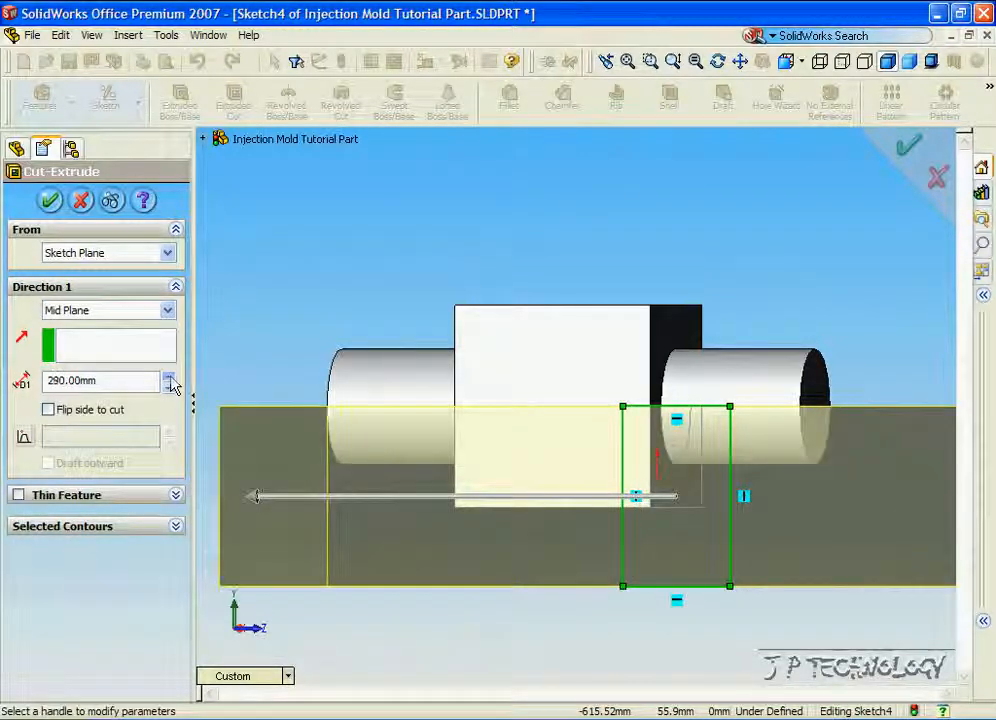
{"action": "left_click", "coordinate": [51, 201]}
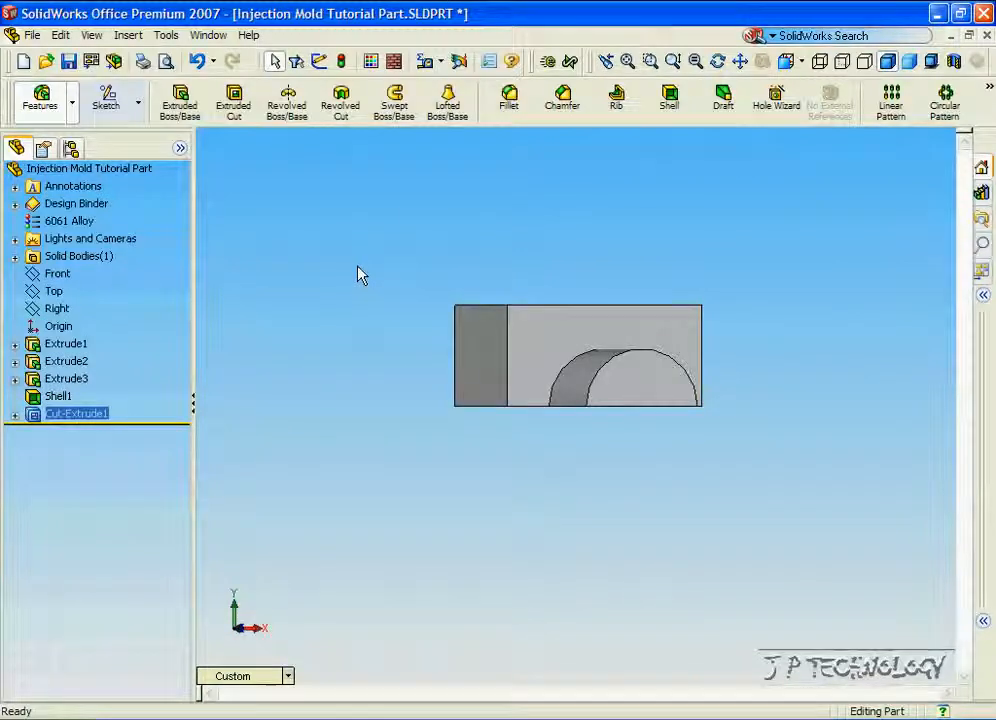
Examine the remaining upper half of the part from all sides
{"action": "key", "text": "Left"}
{"action": "key", "text": "Left"}
{"action": "key", "text": "Left"}
{"action": "key", "text": "Left"}
{"action": "key", "text": "Left"}
{"action": "key", "text": "Left"}
{"action": "key", "text": "Left"}
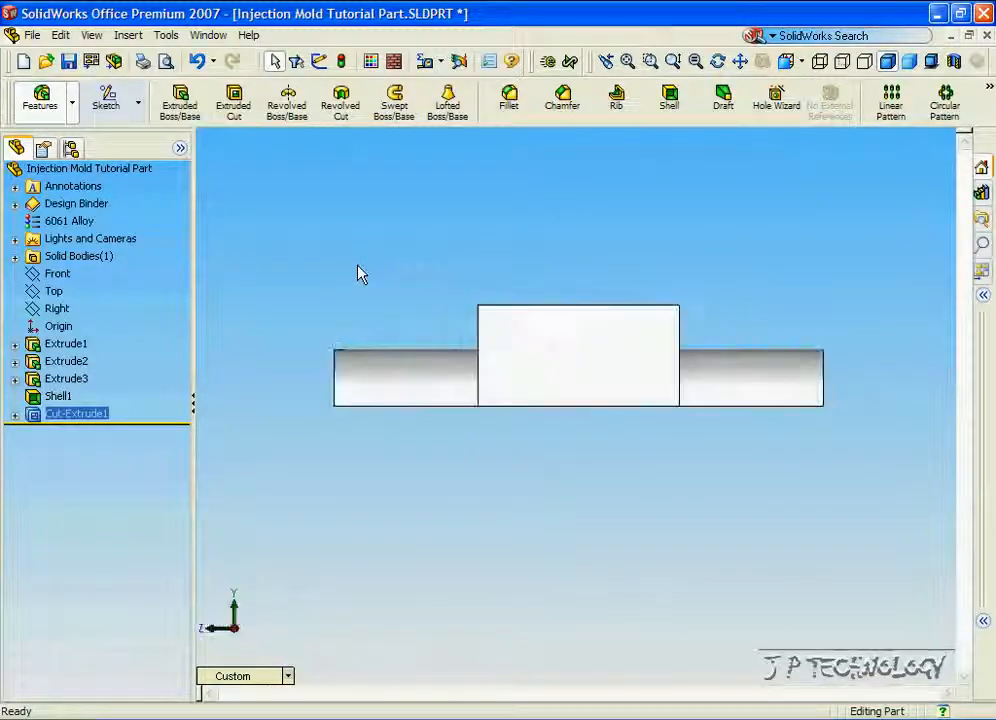
{"action": "key", "text": "Left"}
{"action": "key", "text": "Left"}
{"action": "key", "text": "Left"}
{"action": "key", "text": "Left"}
{"action": "key", "text": "Left"}
{"action": "key", "text": "Left"}
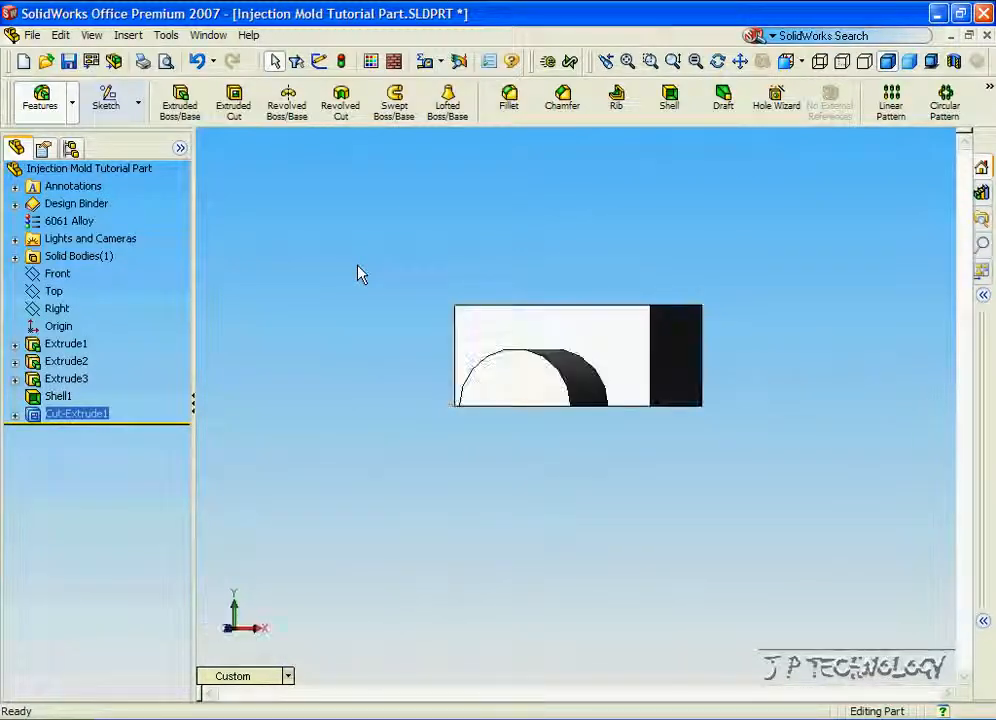
{"action": "key", "text": "Left"}
{"action": "key", "text": "Left"}
{"action": "key", "text": "Left"}
{"action": "key", "text": "Left"}
{"action": "key", "text": "Left"}
{"action": "key", "text": "Left"}
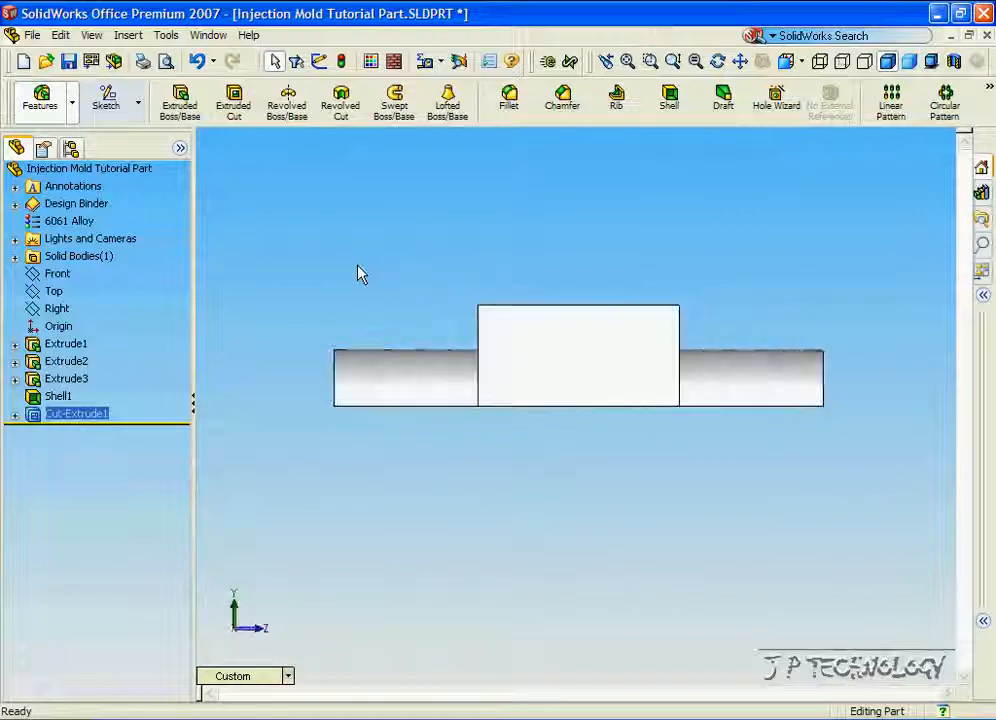
On the mold half's flat cut face, sketch a rectangle about 4 mm wide and 10 mm long from the end edge to the cylindrical cavity
{"action": "key", "text": "Left"}
{"action": "key", "text": "Left"}
{"action": "key", "text": "Left"}
{"action": "key", "text": "Left"}
{"action": "key", "text": "Left"}
{"action": "key", "text": "Left"}
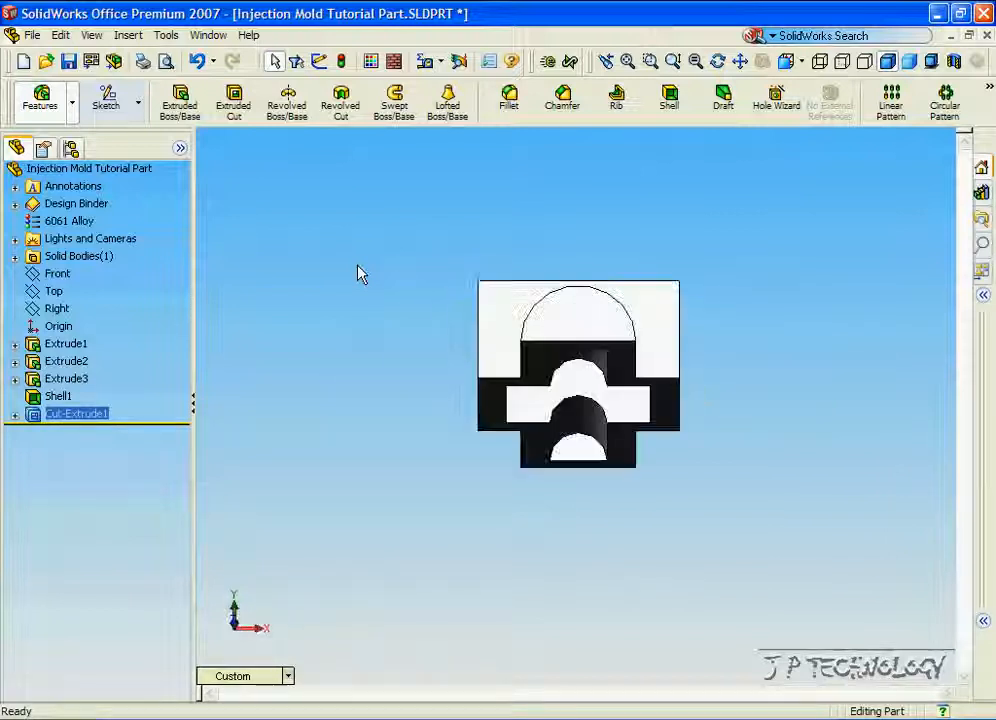
{"action": "key", "text": "Up"}
{"action": "key", "text": "Up"}
{"action": "key", "text": "Up"}
{"action": "key", "text": "Up"}
{"action": "key", "text": "Up"}
{"action": "key", "text": "Up"}
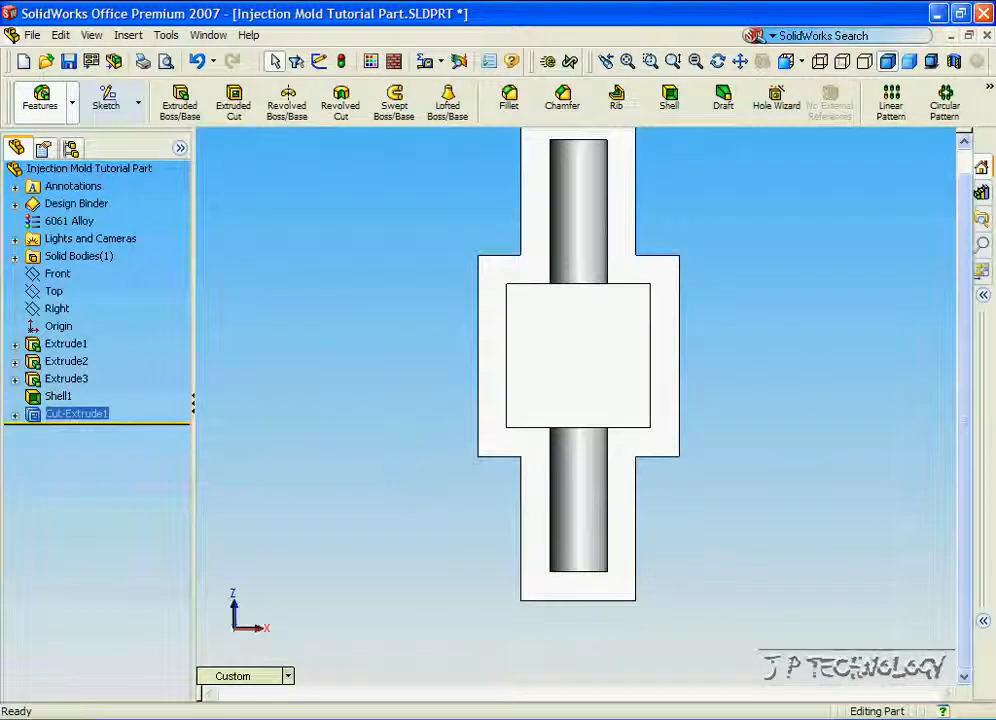
{"action": "key", "text": "z"}
{"action": "scroll", "coordinate": [664, 302], "scroll_direction": "down", "scroll_amount": 1}
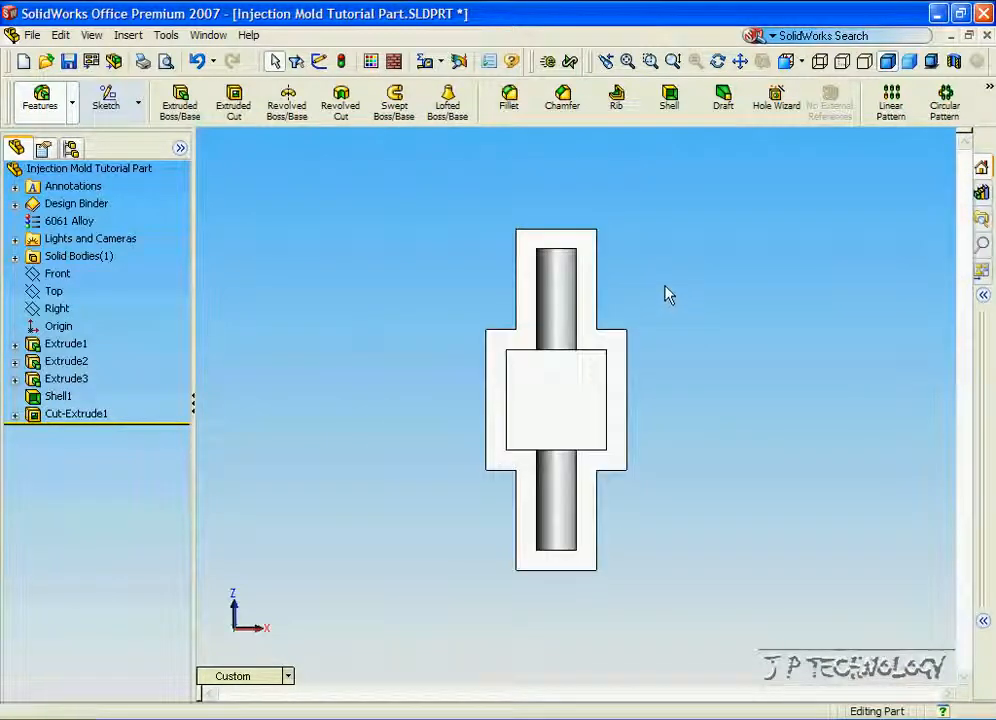
{"action": "scroll", "coordinate": [663, 273], "scroll_direction": "down", "scroll_amount": 2}
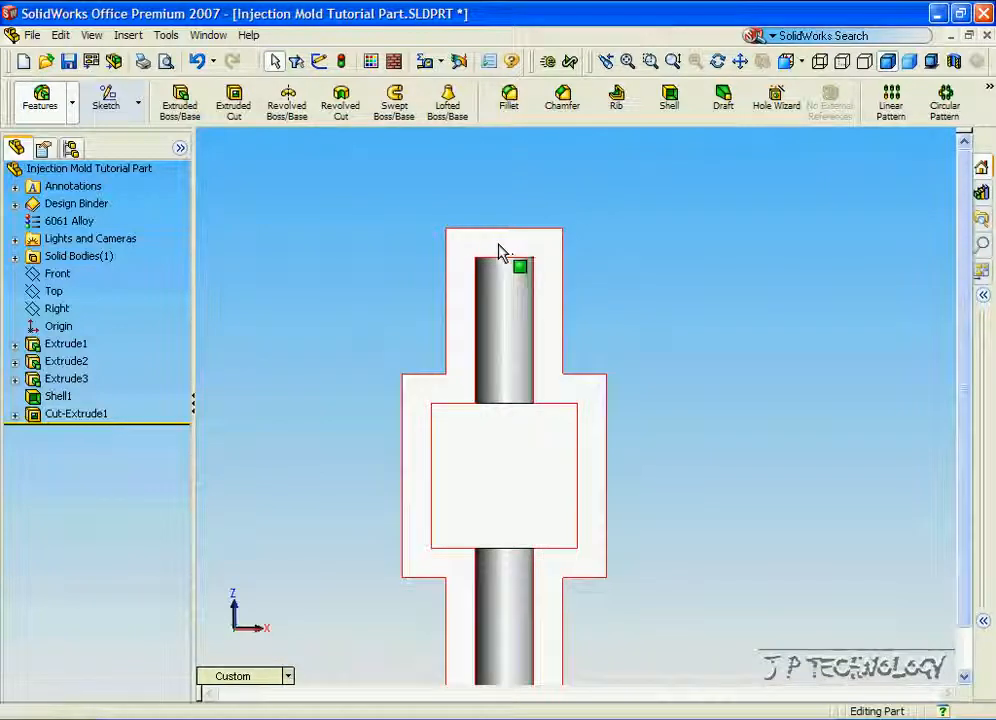
{"action": "scroll", "coordinate": [500, 250], "scroll_direction": "down", "scroll_amount": 2}
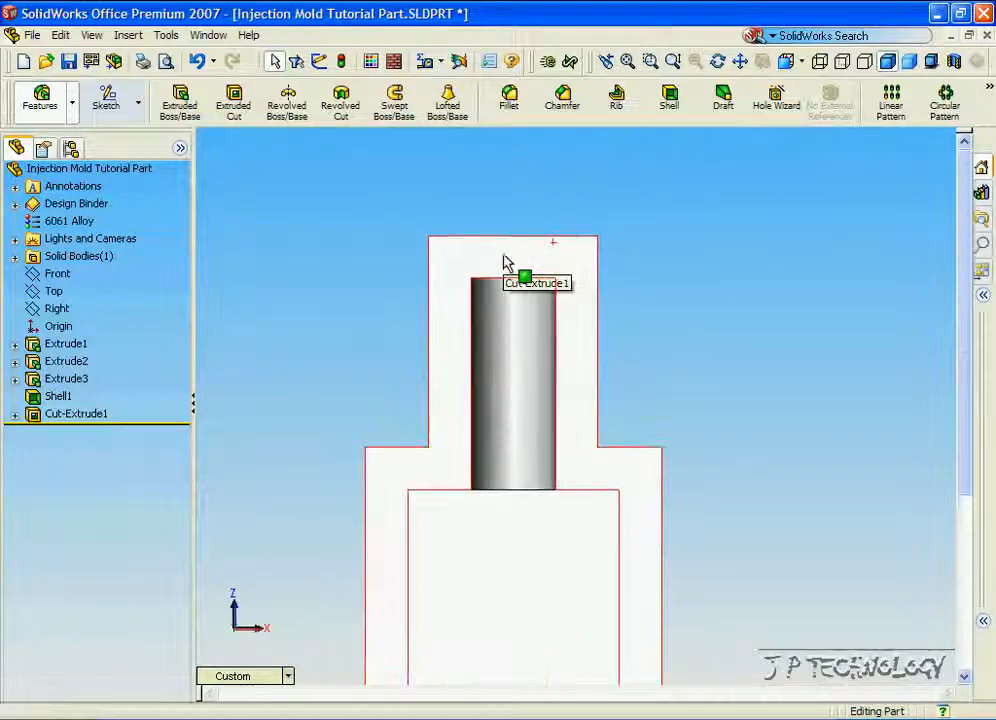
{"action": "left_click", "coordinate": [505, 262]}
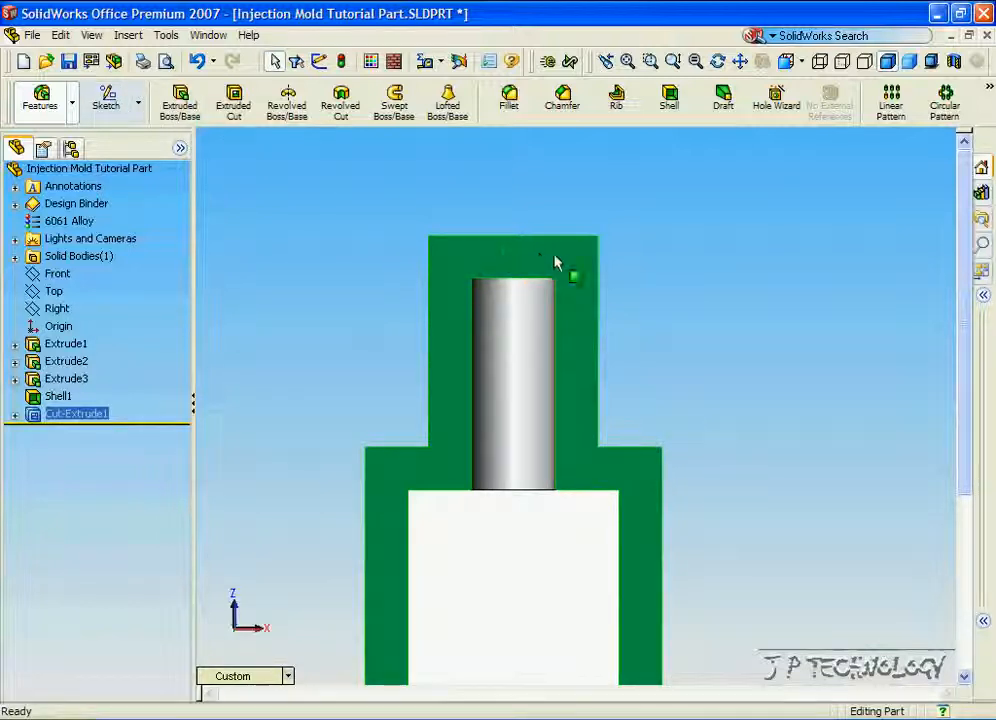
{"action": "left_click", "coordinate": [106, 98]}
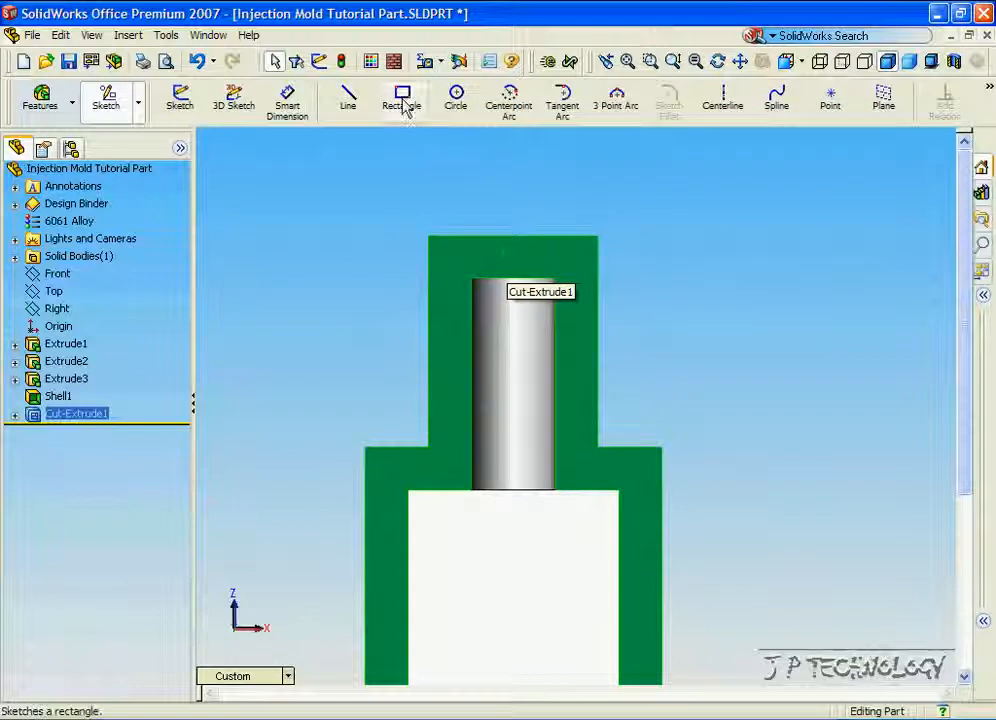
{"action": "left_click", "coordinate": [403, 104]}
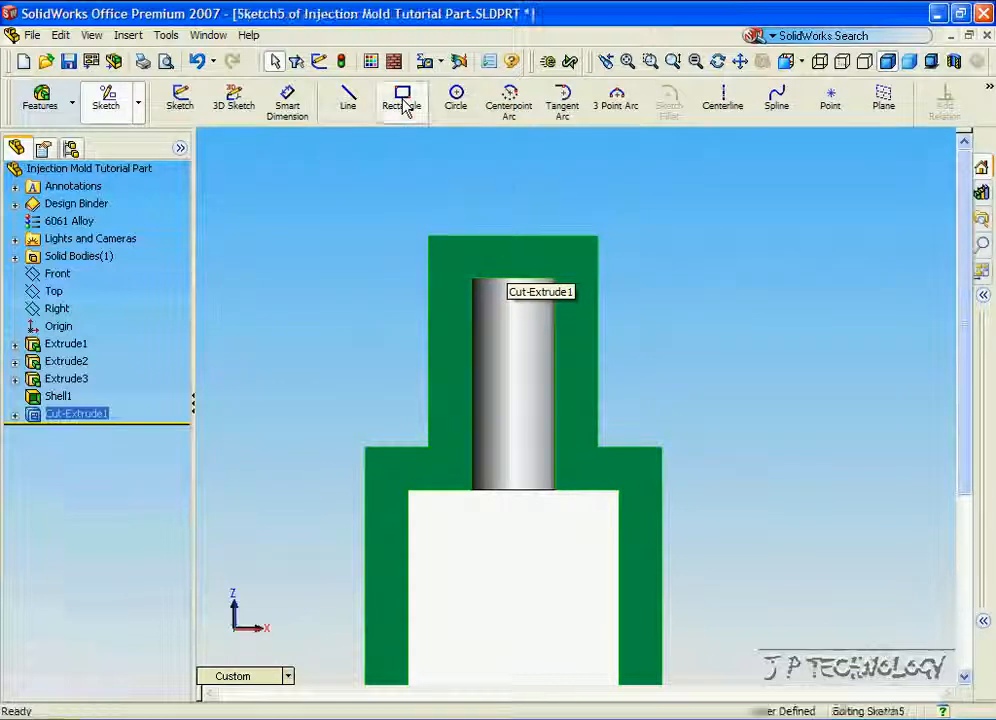
{"action": "left_click", "coordinate": [510, 237]}
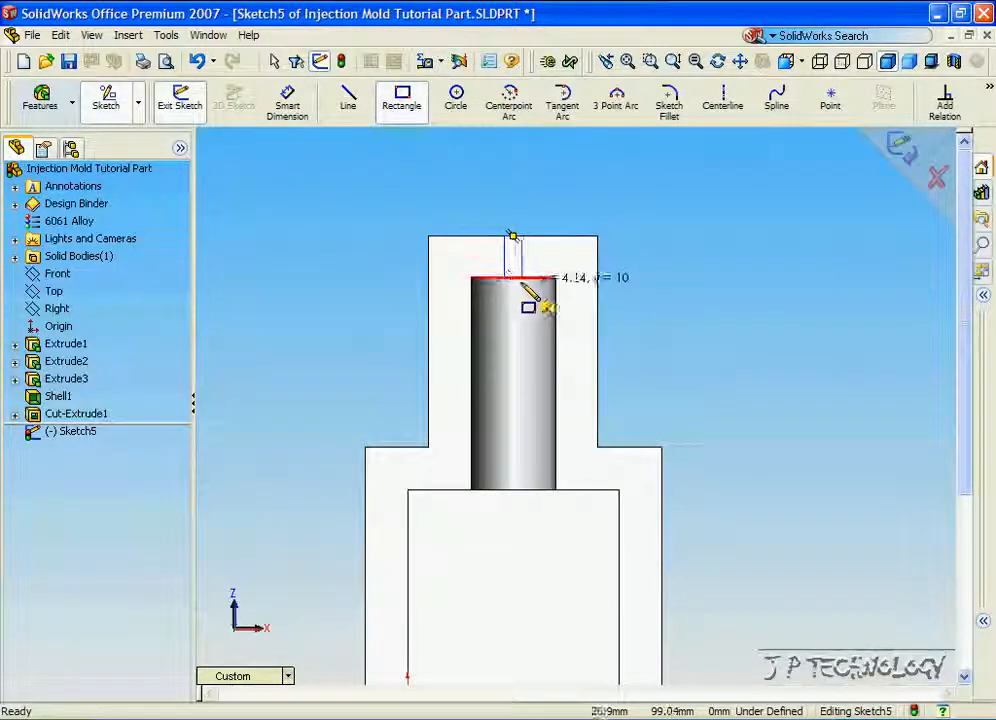
{"action": "left_click", "coordinate": [521, 278]}
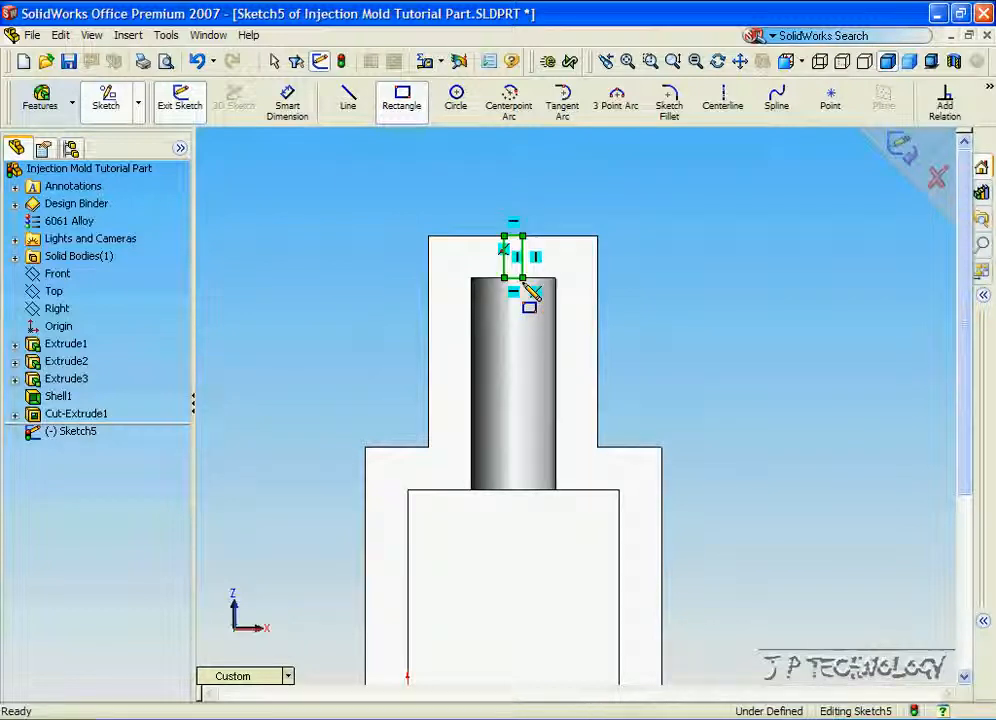
Cut the rectangle 2 mm deep as a Blind extruded cut to form a channel into the cavity
{"action": "left_click", "coordinate": [42, 100]}
{"action": "left_click", "coordinate": [231, 102]}
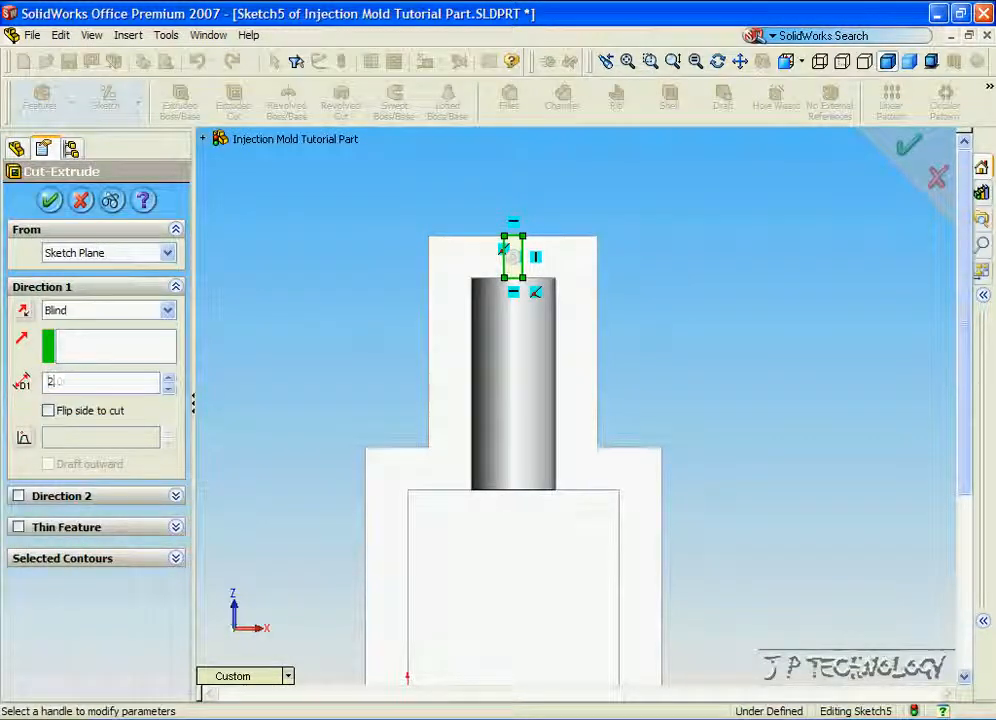
{"action": "left_click", "coordinate": [63, 201]}
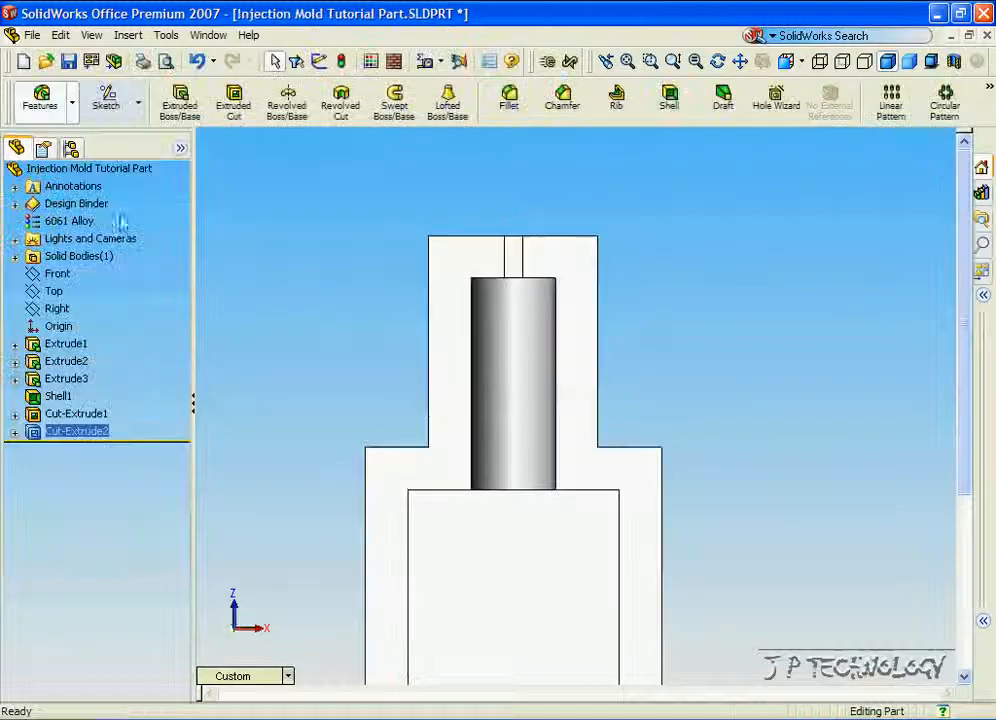
Examine the new channel and the mold half's cavity from the end, the underside and the outside
{"action": "key", "text": "Right"}
{"action": "key", "text": "Right"}
{"action": "key", "text": "Down"}
{"action": "key", "text": "Down"}
{"action": "key", "text": "Down"}
{"action": "key", "text": "Down"}
{"action": "key", "text": "Down"}
{"action": "key", "text": "Down"}
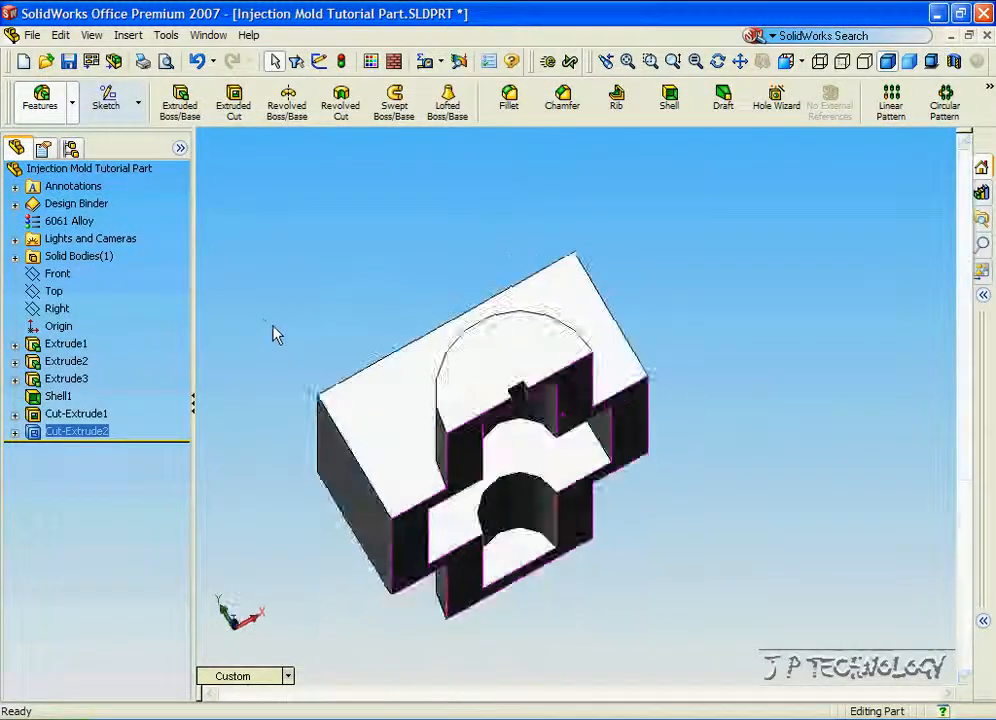
{"action": "key", "text": "Up"}
{"action": "key", "text": "Up"}
{"action": "key", "text": "Up"}
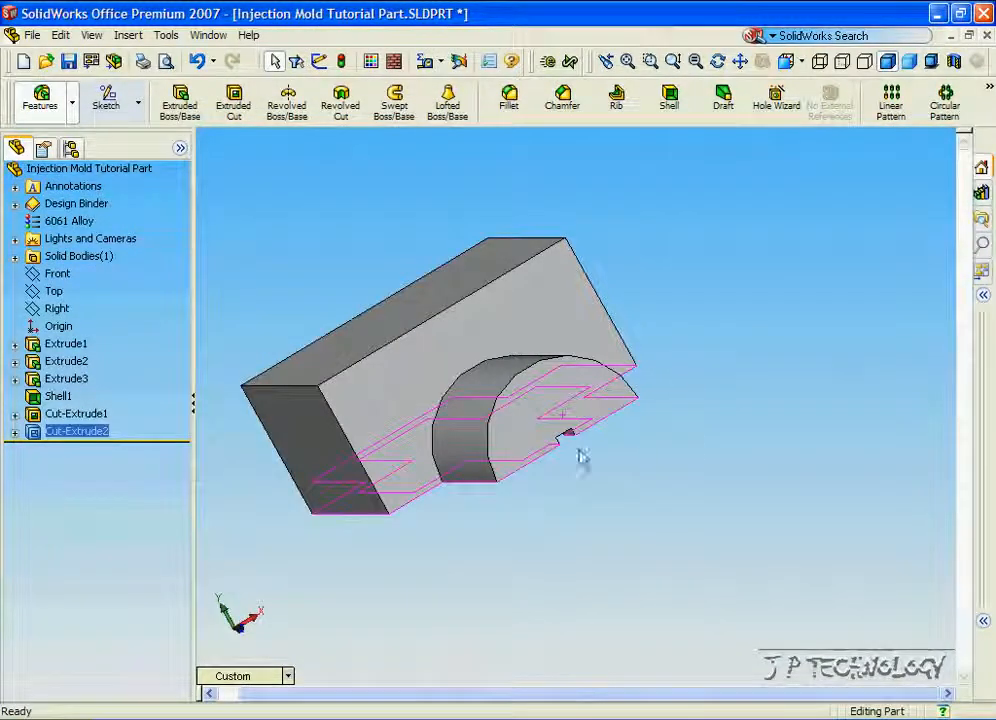
{"action": "key", "text": "Up"}
{"action": "key", "text": "Up"}
{"action": "key", "text": "Up"}
{"action": "key", "text": "Up"}
{"action": "key", "text": "Up"}
{"action": "key", "text": "Up"}
{"action": "key", "text": "Up"}
{"action": "key", "text": "Left"}
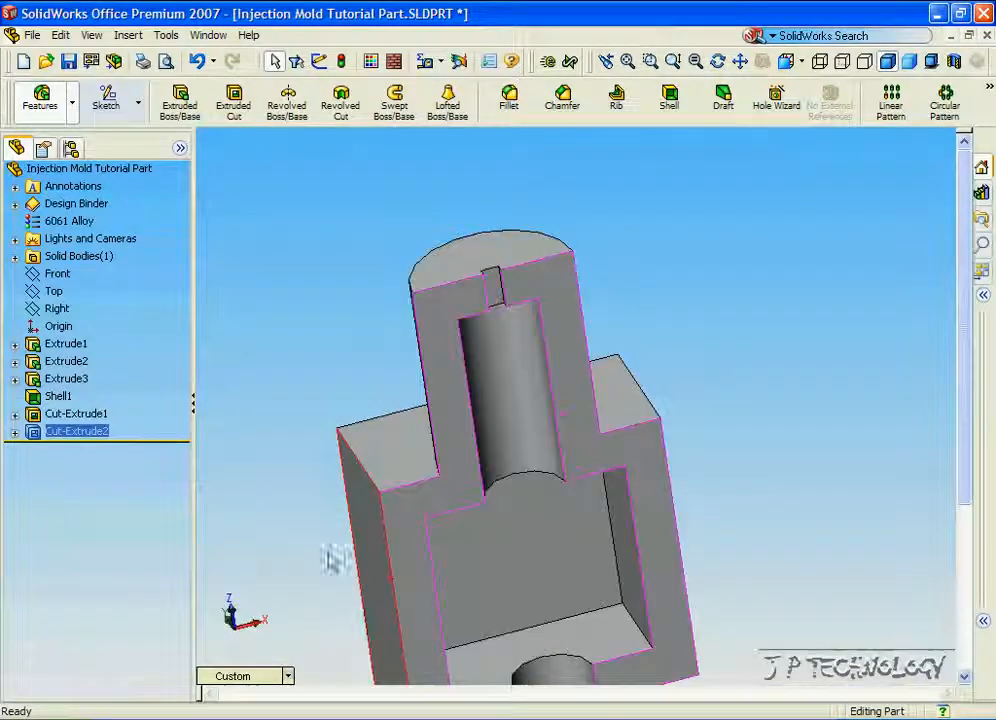
{"action": "left_click", "coordinate": [287, 676]}
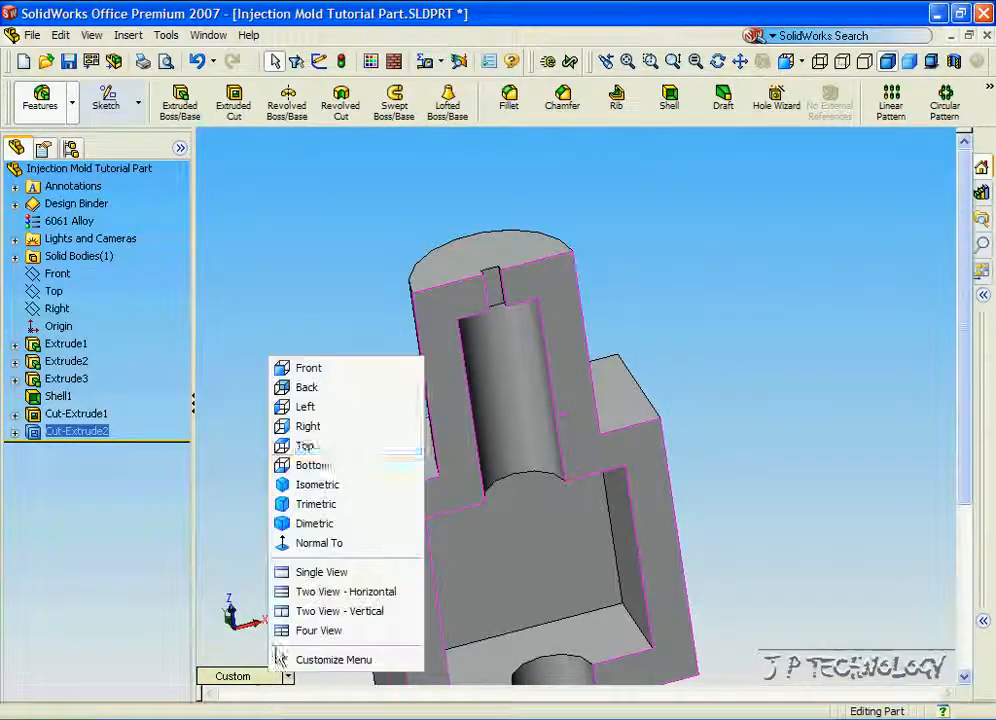
{"action": "left_click", "coordinate": [330, 366]}
{"action": "middle_click_drag", "start_coordinate": [320, 612], "coordinate": [368, 560]}
Save the part on the Desktop as Injection Mold Tutorial Part Template.SLDPRT, replacing the existing file
{"action": "left_click", "coordinate": [120, 168]}
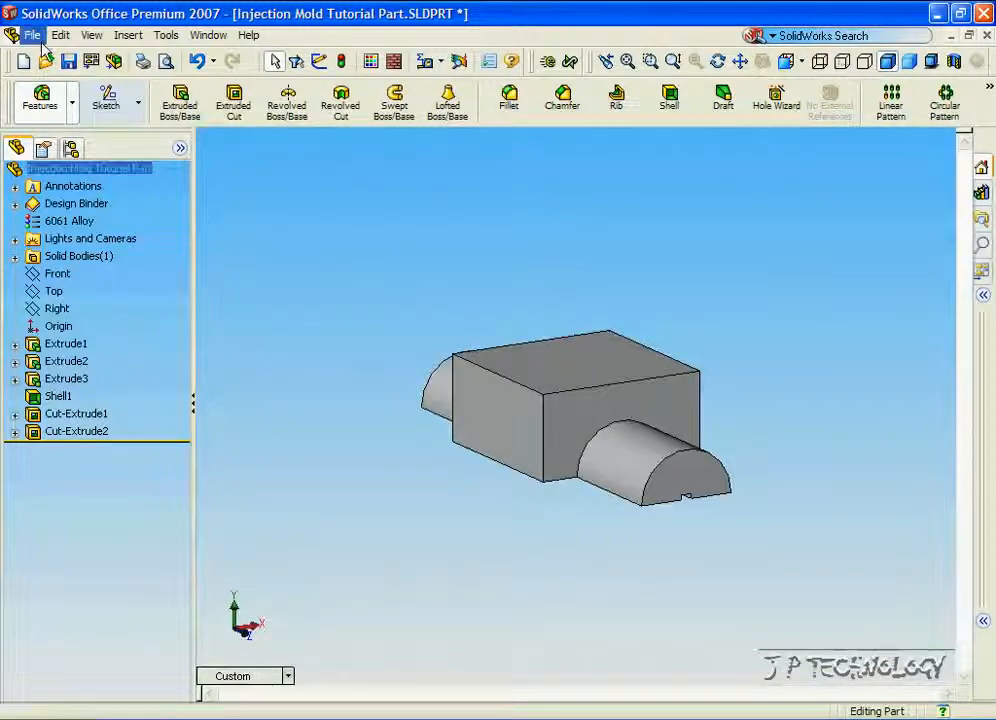
{"action": "left_click", "coordinate": [33, 36]}
{"action": "left_click", "coordinate": [111, 231]}
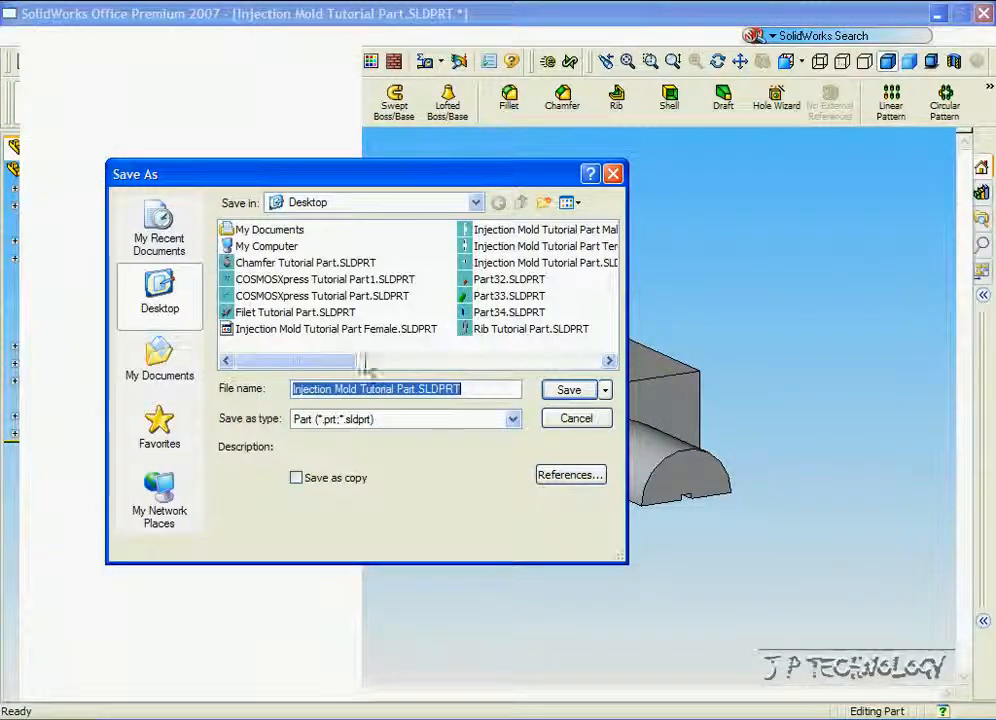
{"action": "left_click", "coordinate": [537, 250]}
{"action": "left_click", "coordinate": [574, 391]}
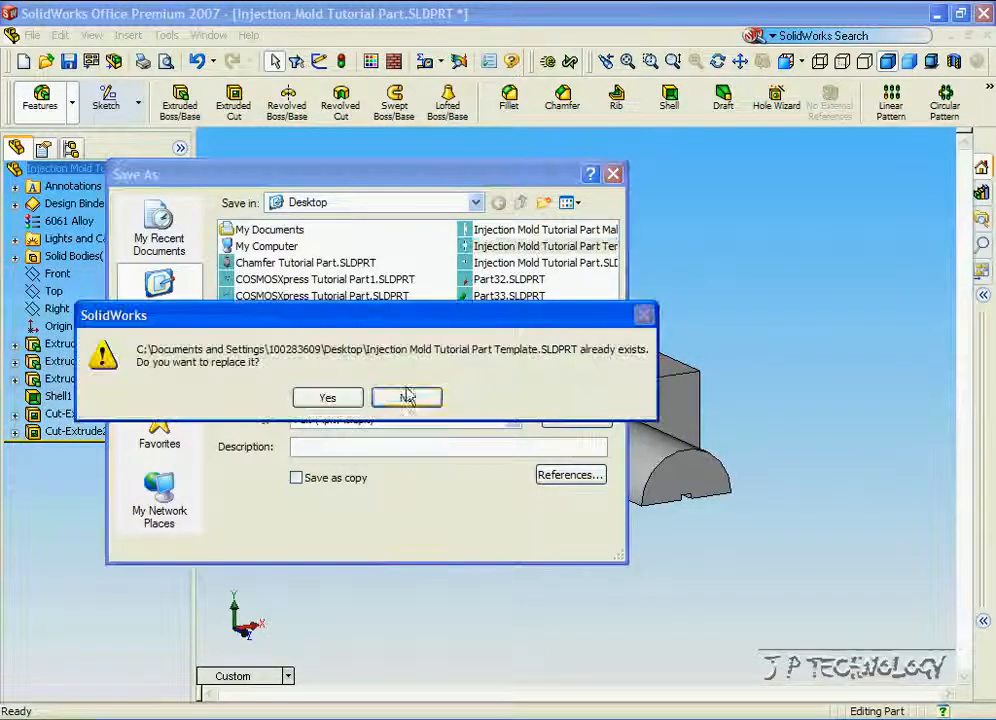
{"action": "left_click", "coordinate": [352, 398]}
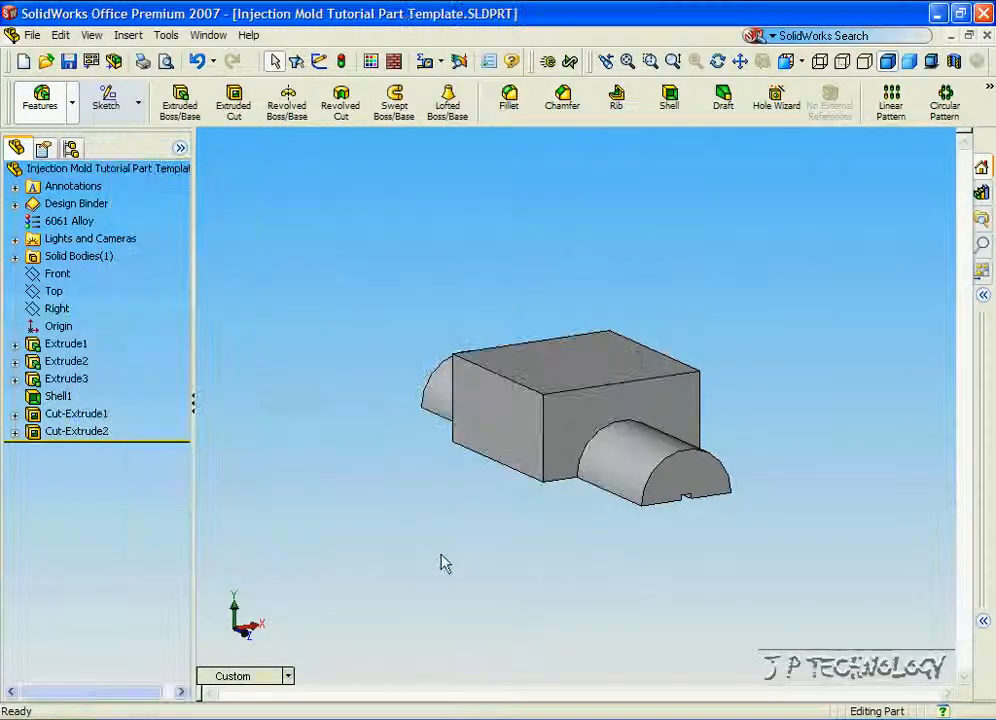
Inspect the saved mold template's outer faces, cavity and channel from several angles
{"action": "key", "text": "Left"}
{"action": "key", "text": "Left"}
{"action": "key", "text": "Up"}
{"action": "key", "text": "Up"}
{"action": "key", "text": "Up"}
{"action": "key", "text": "Up"}
{"action": "middle_click_drag", "start_coordinate": [428, 551], "coordinate": [416, 489]}
{"action": "key", "text": "Left"}
{"action": "key", "text": "Left"}
{"action": "key", "text": "Right"}
{"action": "key", "text": "Left"}
{"action": "key", "text": "Left"}
{"action": "key", "text": "Left"}
{"action": "key", "text": "Left"}
{"action": "key", "text": "Left"}
{"action": "key", "text": "Left"}
{"action": "key", "text": "Left"}
{"action": "key", "text": "Left"}
{"action": "key", "text": "Left"}
{"action": "key", "text": "Left"}
{"action": "key", "text": "Left"}
{"action": "key", "text": "Left"}
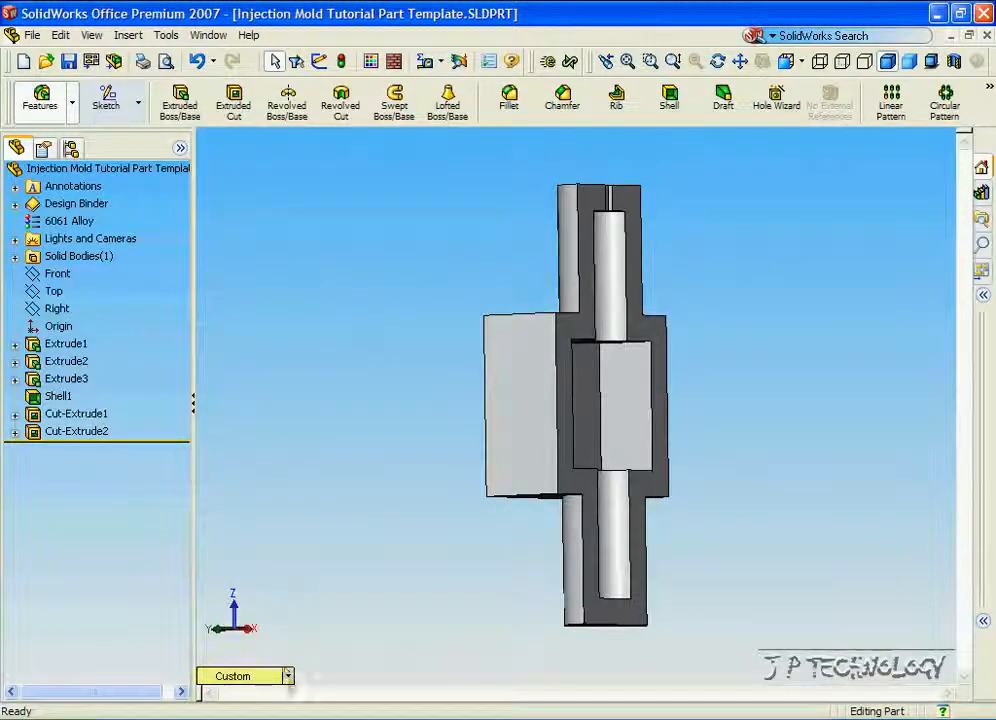
Sketch a circle of 2 mm radius on the flat cut face, in the corner beside the channel
{"action": "left_click", "coordinate": [287, 676]}
{"action": "left_click", "coordinate": [333, 368]}
{"action": "scroll", "coordinate": [396, 638], "scroll_direction": "down", "scroll_amount": 5}
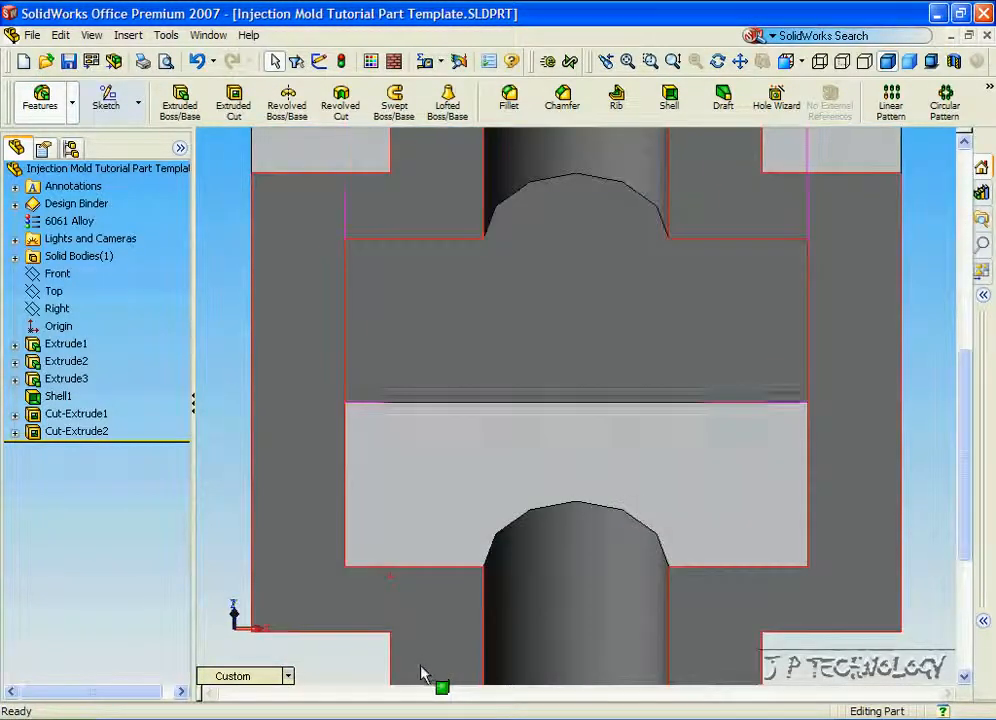
{"action": "key", "text": "Up"}
{"action": "key", "text": "Up"}
{"action": "key", "text": "Up"}
{"action": "key", "text": "f"}
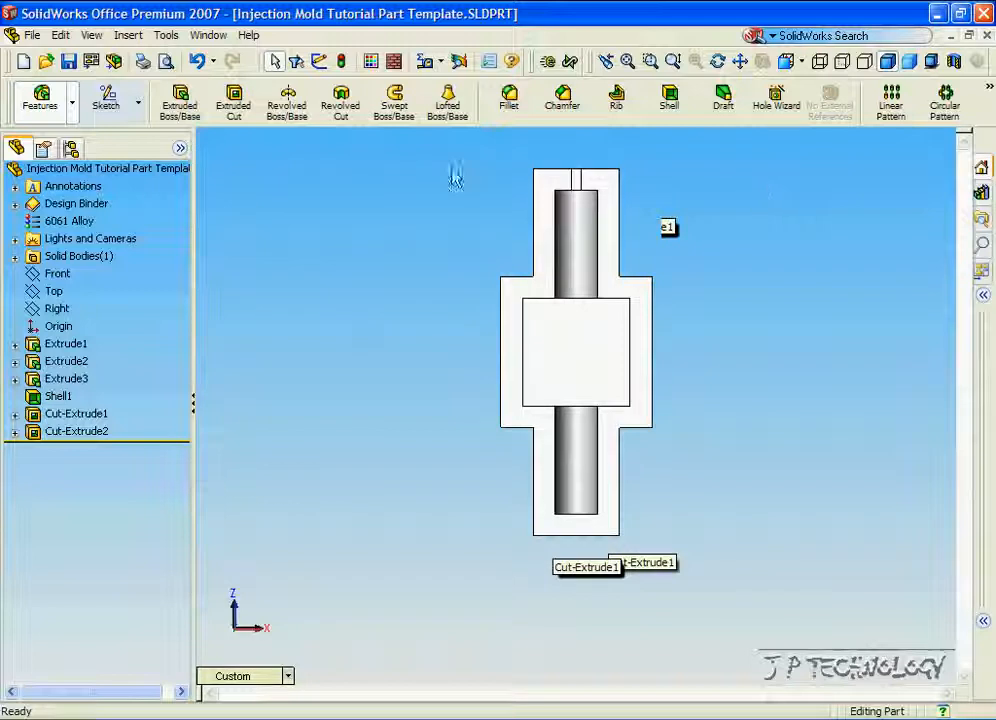
{"action": "scroll", "coordinate": [545, 190], "scroll_direction": "down", "scroll_amount": 1}
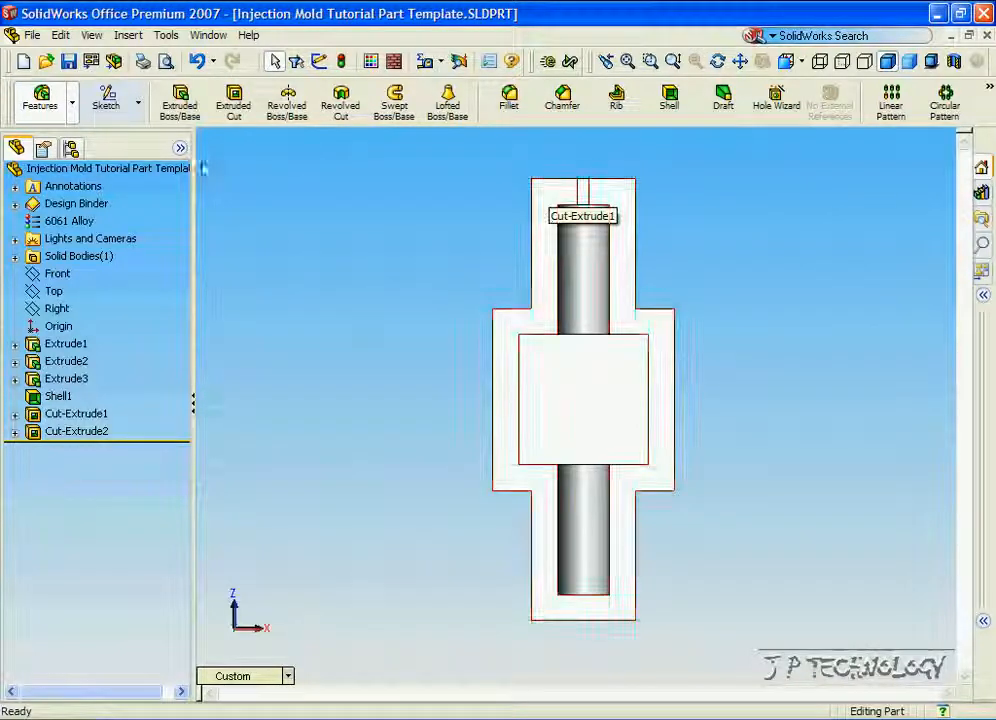
{"action": "left_click", "coordinate": [108, 102]}
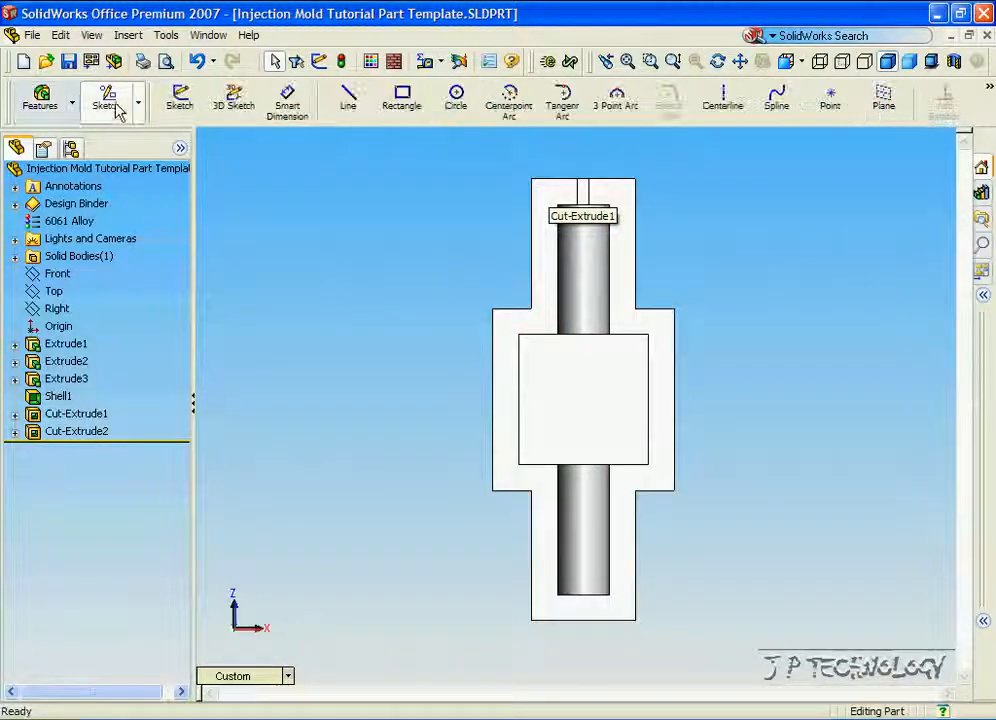
{"action": "left_click", "coordinate": [549, 195]}
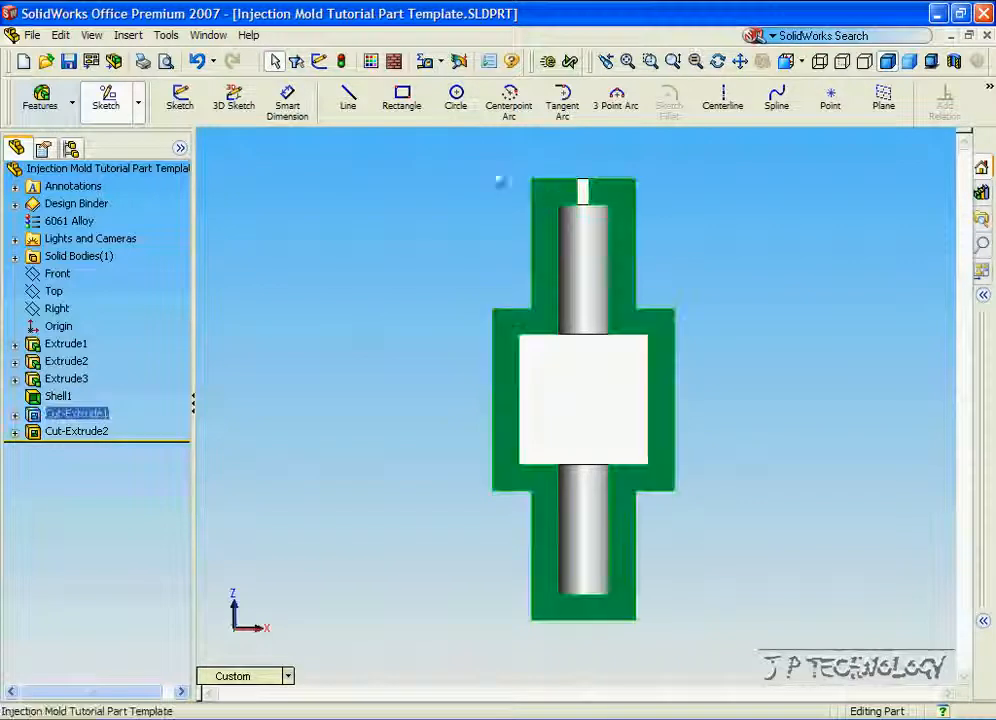
{"action": "left_click", "coordinate": [458, 103]}
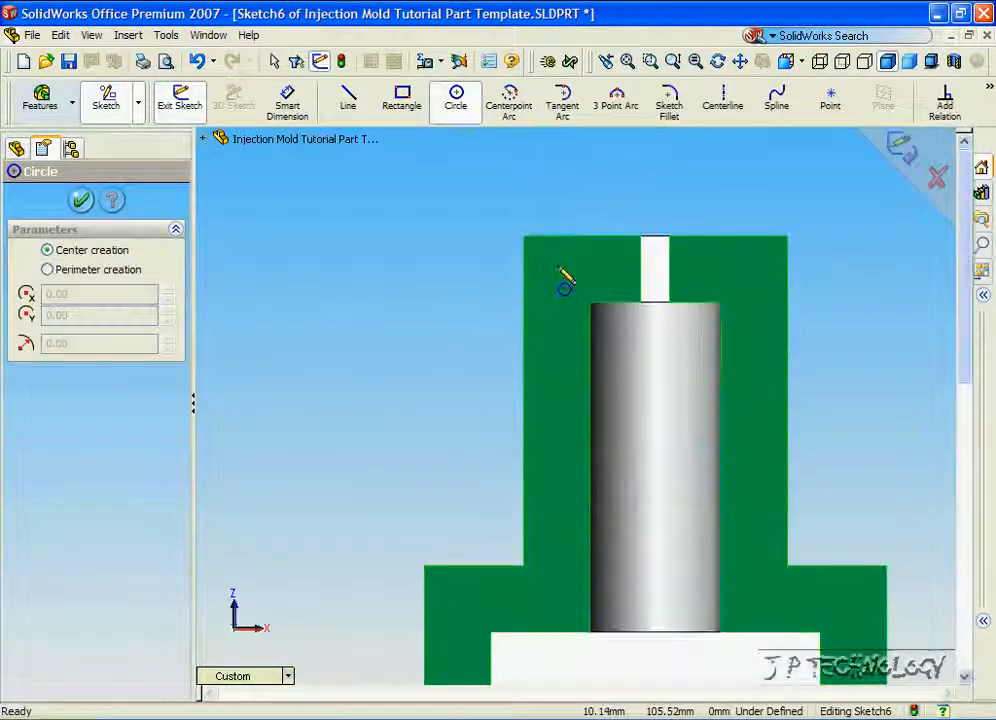
{"action": "left_click", "coordinate": [558, 265]}
{"action": "left_click", "coordinate": [565, 280]}
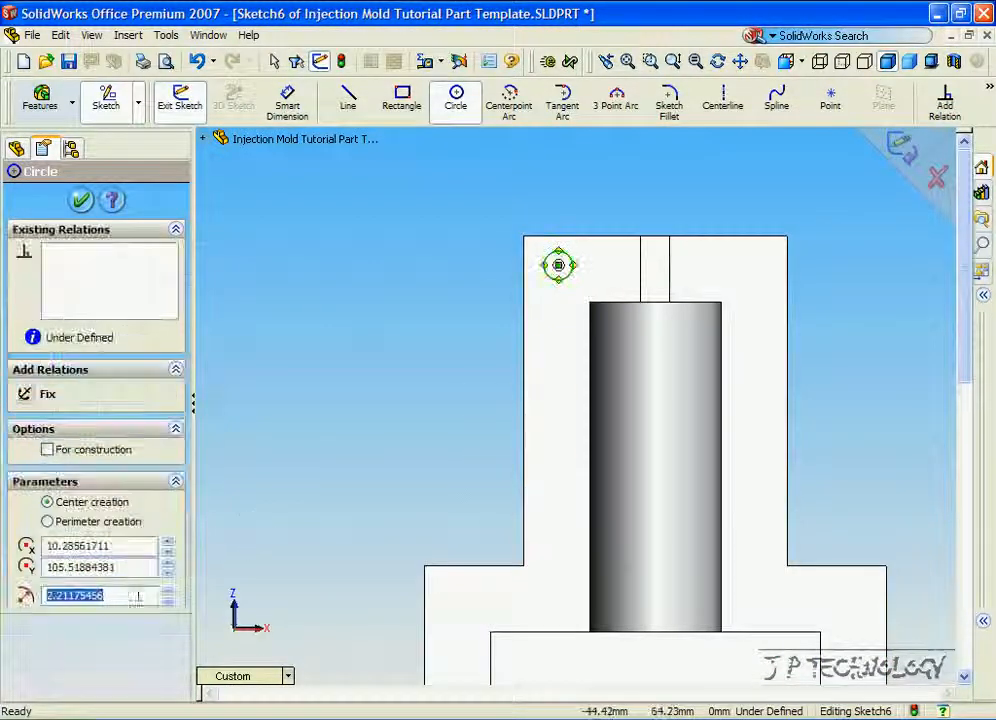
{"action": "key", "text": "Return"}
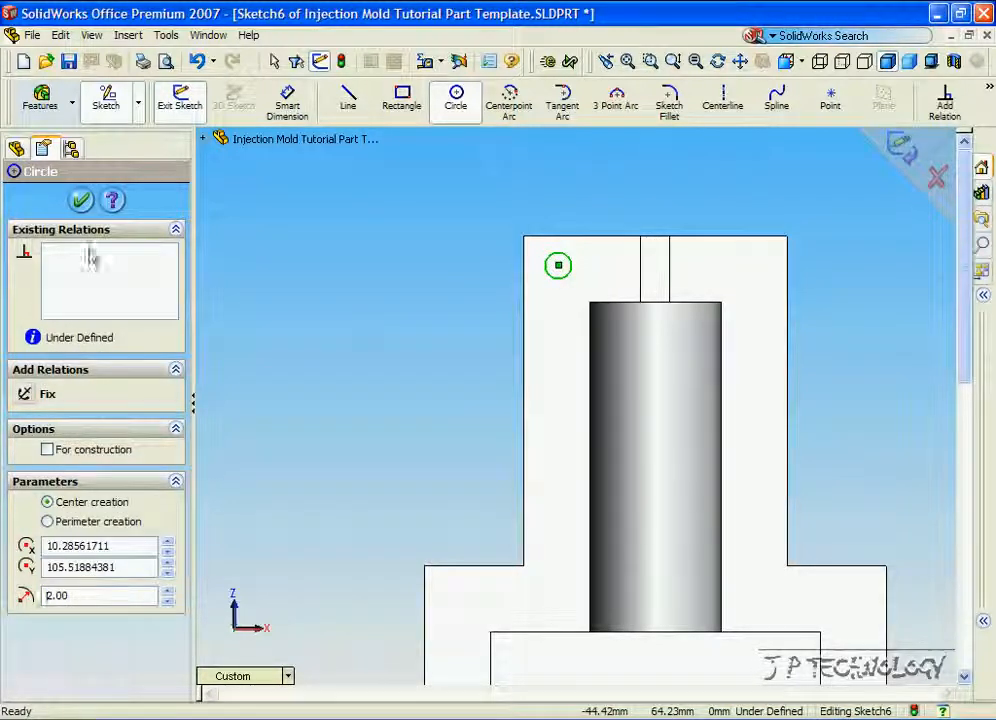
Dimension the circle's center 5 mm from the end edge and 5 mm from the adjacent side edge
{"action": "left_click", "coordinate": [296, 112]}
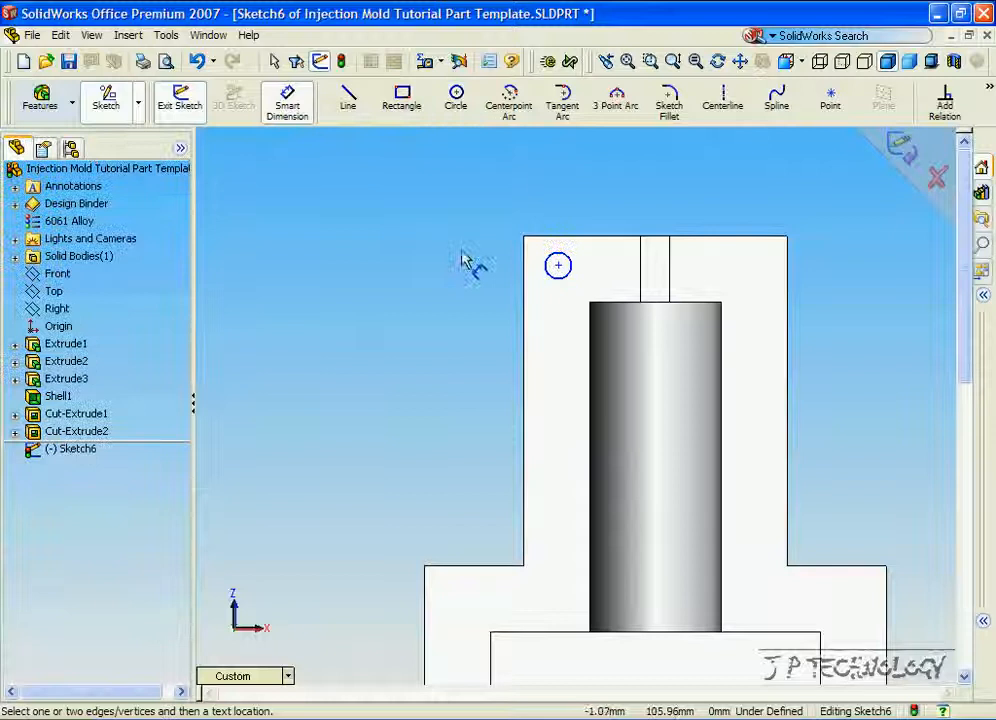
{"action": "left_click", "coordinate": [559, 266]}
{"action": "left_click", "coordinate": [576, 237]}
{"action": "left_click", "coordinate": [450, 262]}
{"action": "type", "text": "5"}
{"action": "key", "text": "Return"}
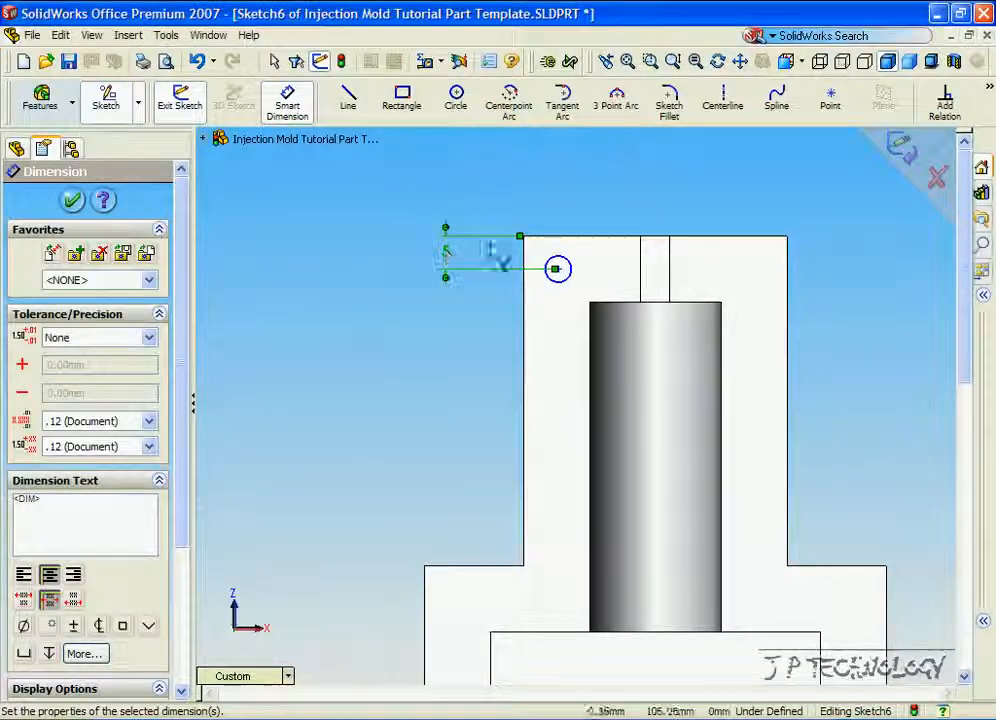
{"action": "left_click", "coordinate": [558, 268]}
{"action": "left_click", "coordinate": [524, 315]}
{"action": "left_click", "coordinate": [534, 338]}
{"action": "type", "text": "5"}
{"action": "key", "text": "Return"}
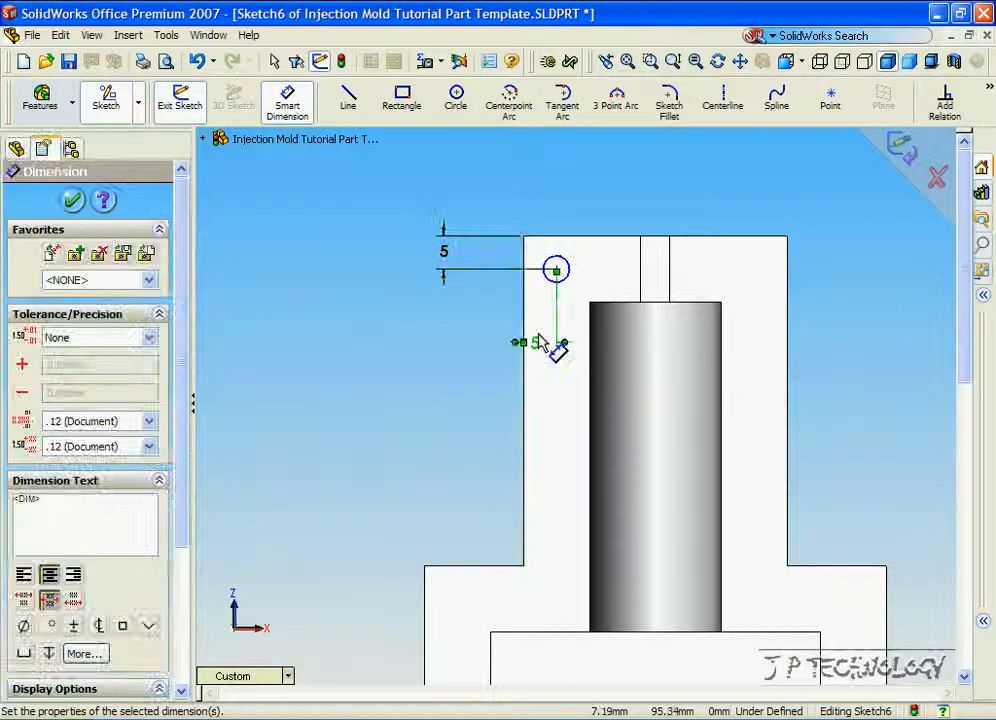
{"action": "left_click", "coordinate": [72, 200]}
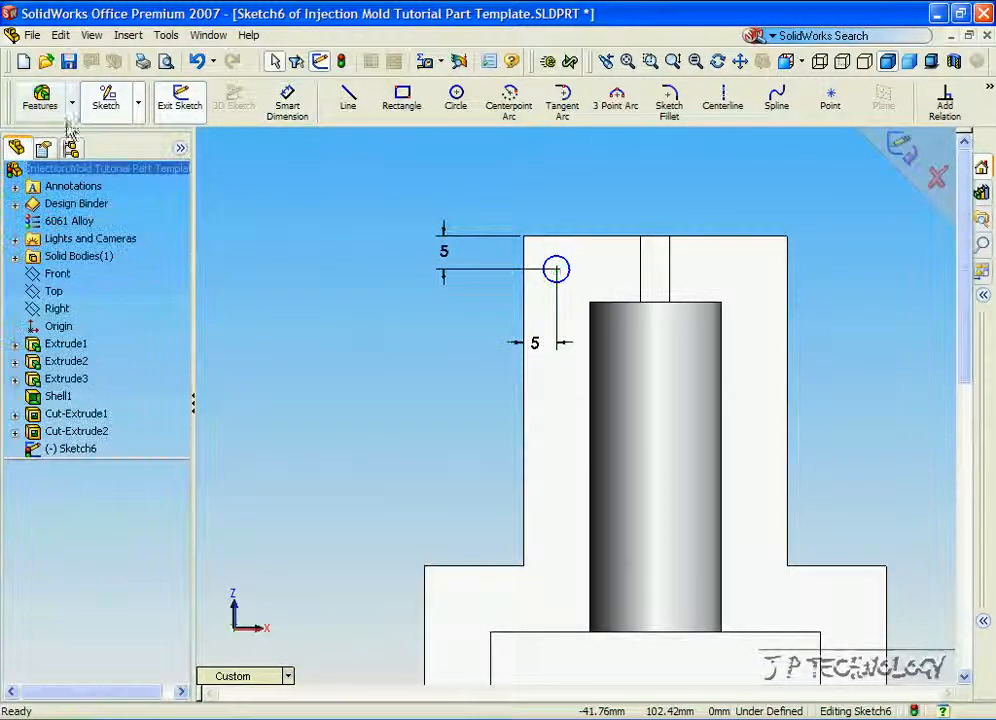
Extrude the corner circle 5 mm from the flat cut face as a blind boss, merged with the mold half
{"action": "left_click", "coordinate": [40, 98]}
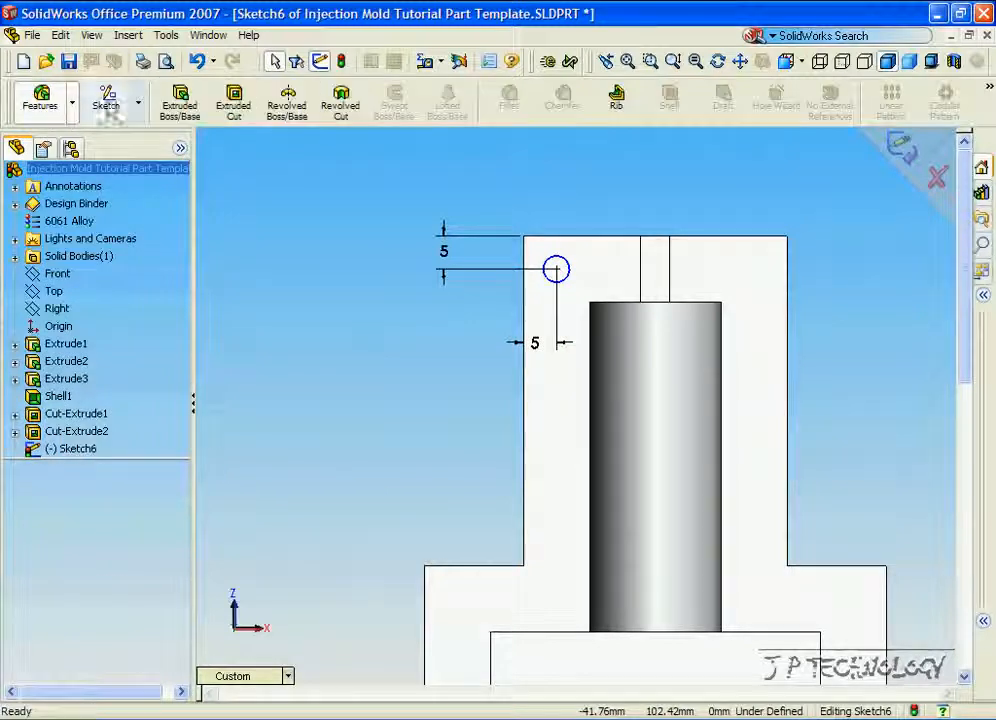
{"action": "left_click", "coordinate": [181, 105]}
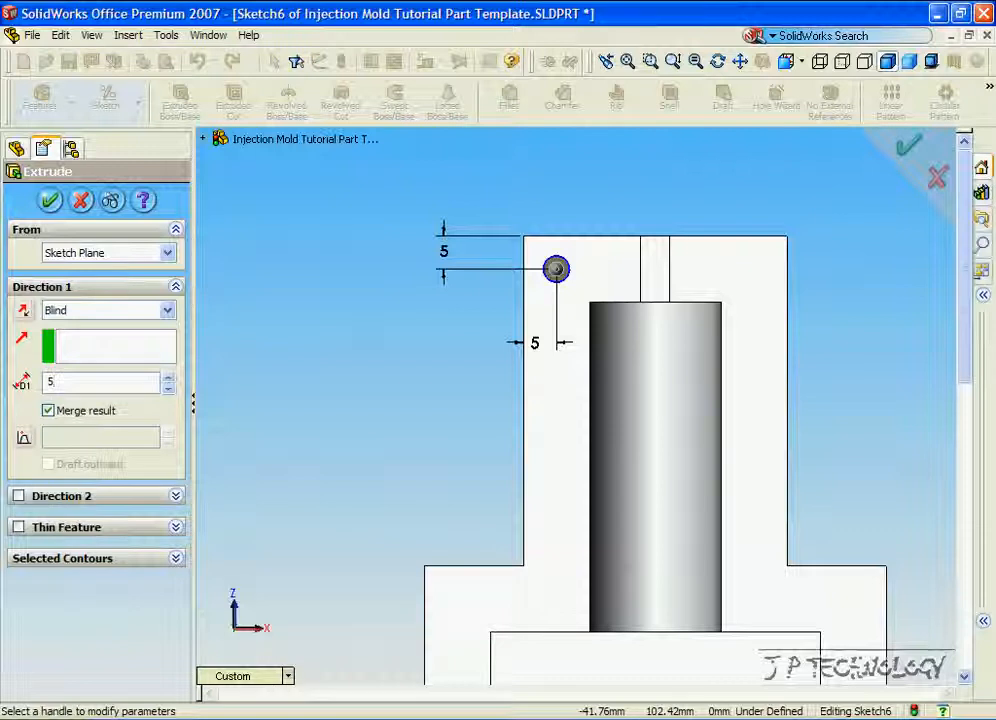
{"action": "type", "text": "5"}
{"action": "key", "text": "Return"}
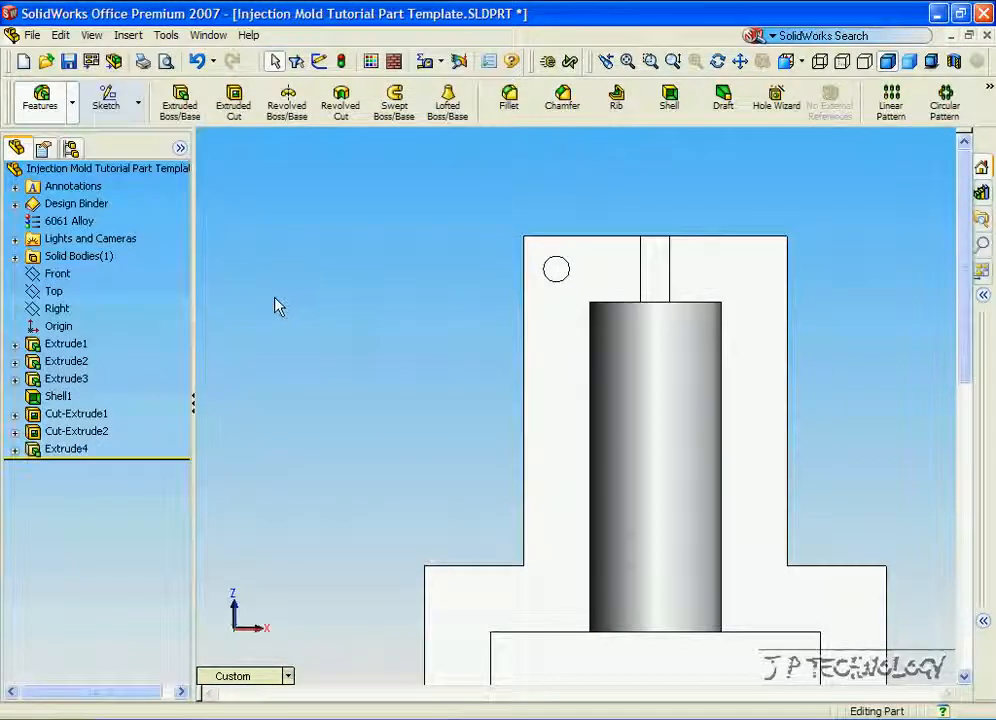
Inspect the corner pin from the side, the end and at a tilt, returning to the view facing the cut face
{"action": "key", "text": "Up"}
{"action": "key", "text": "Up"}
{"action": "key", "text": "Up"}
{"action": "key", "text": "Up"}
{"action": "key", "text": "Right"}
{"action": "key", "text": "Right"}
{"action": "key", "text": "Right"}
{"action": "key", "text": "Right"}
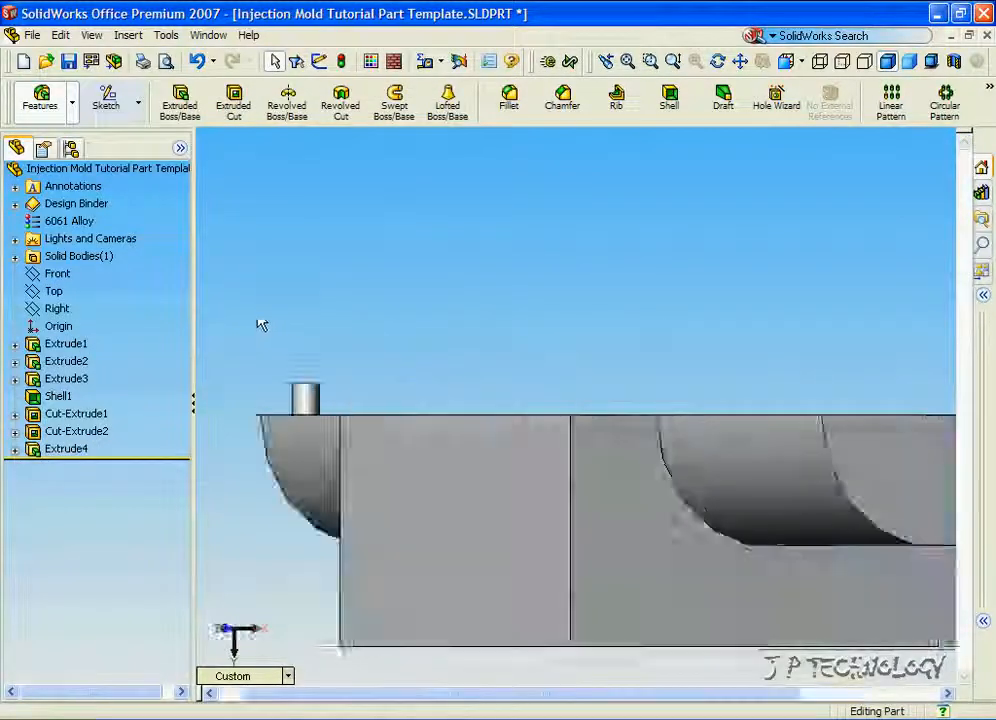
{"action": "scroll", "coordinate": [273, 314], "scroll_direction": "up", "scroll_amount": 5}
{"action": "key", "text": "Right"}
{"action": "key", "text": "Right"}
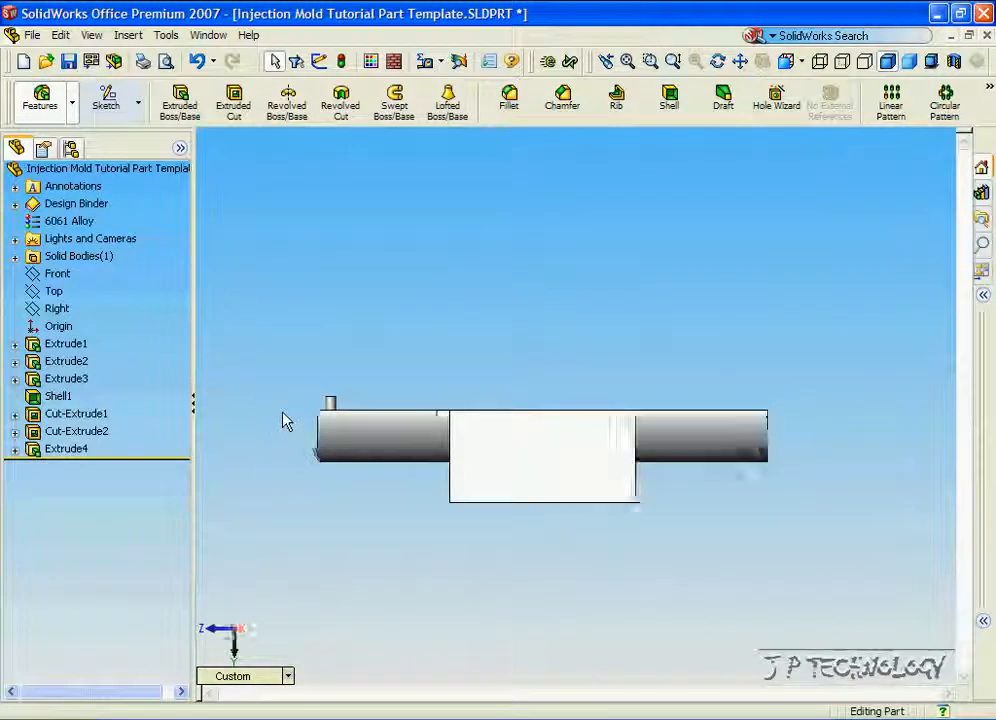
{"action": "key", "text": "Left"}
{"action": "key", "text": "Left"}
{"action": "key", "text": "Left"}
{"action": "key", "text": "Left"}
{"action": "key", "text": "Left"}
{"action": "key", "text": "Left"}
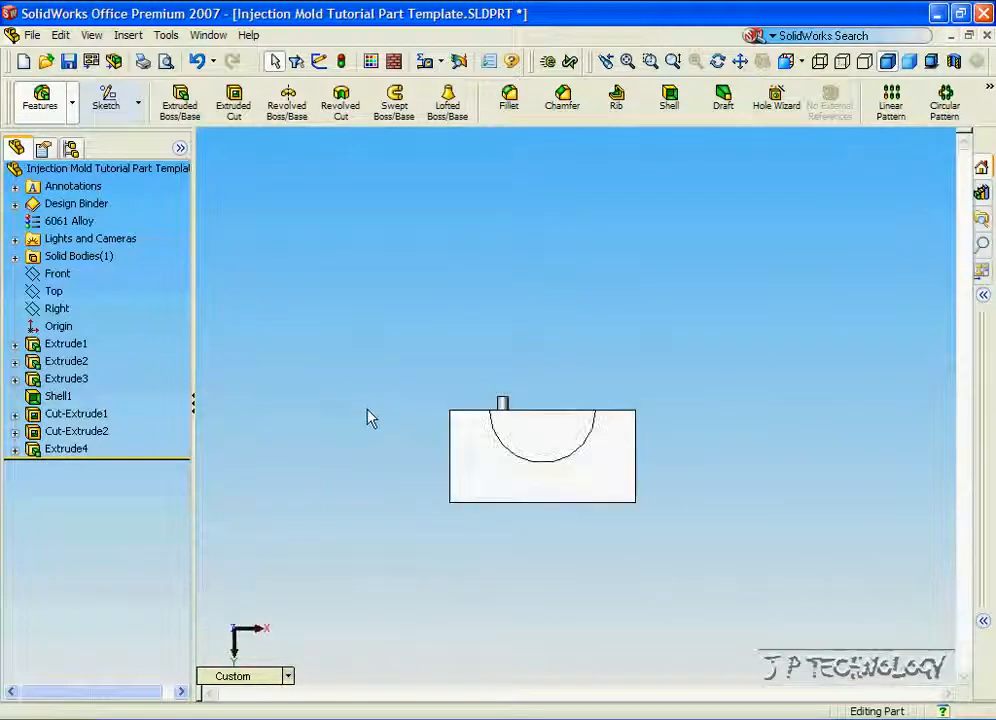
{"action": "key", "text": "Down"}
{"action": "key", "text": "Down"}
{"action": "scroll", "coordinate": [385, 280], "scroll_direction": "down", "scroll_amount": 3}
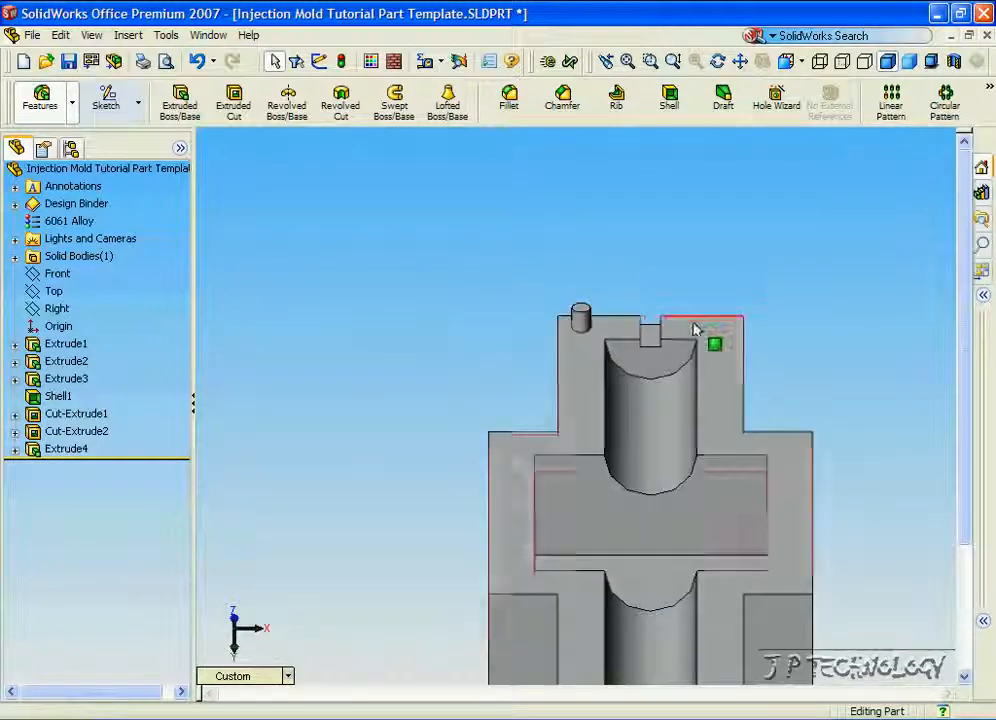
{"action": "key", "text": "Up"}
{"action": "key", "text": "Up"}
{"action": "key", "text": "Up"}
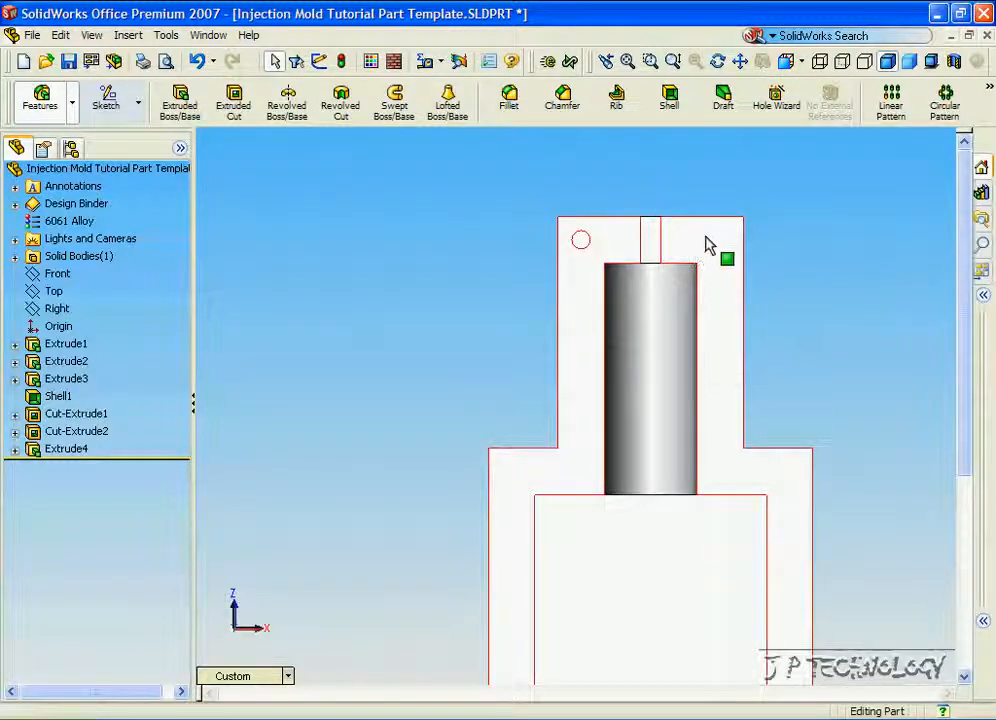
Create a linear pattern of the pin along the channel-end edge with 30 mm spacing and 2 instances
{"action": "left_click", "coordinate": [892, 110]}
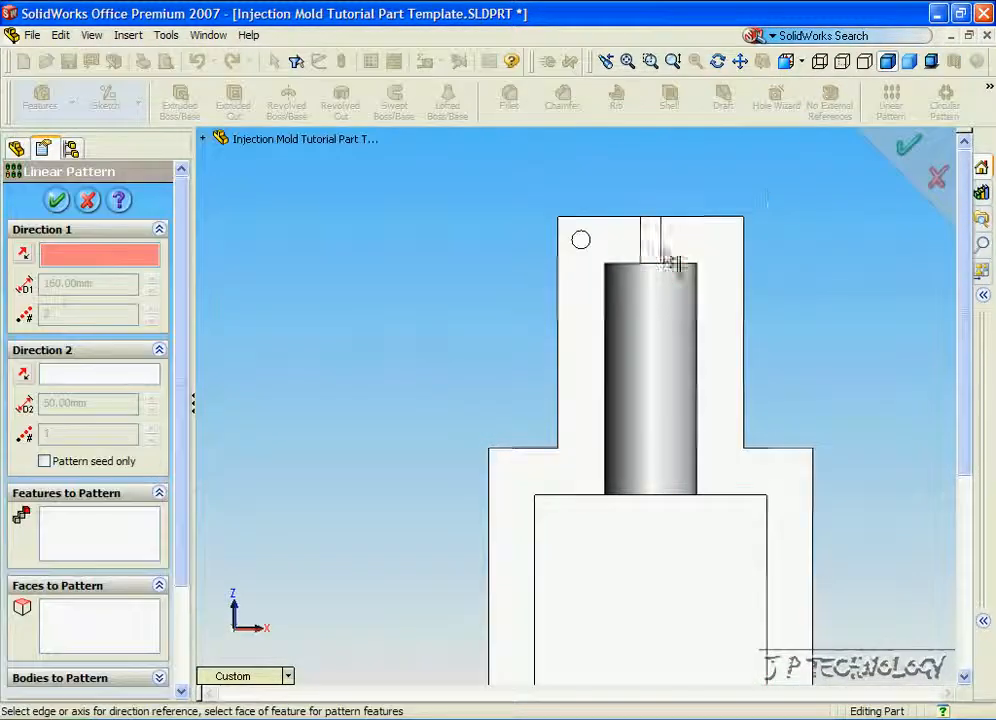
{"action": "left_click", "coordinate": [597, 218]}
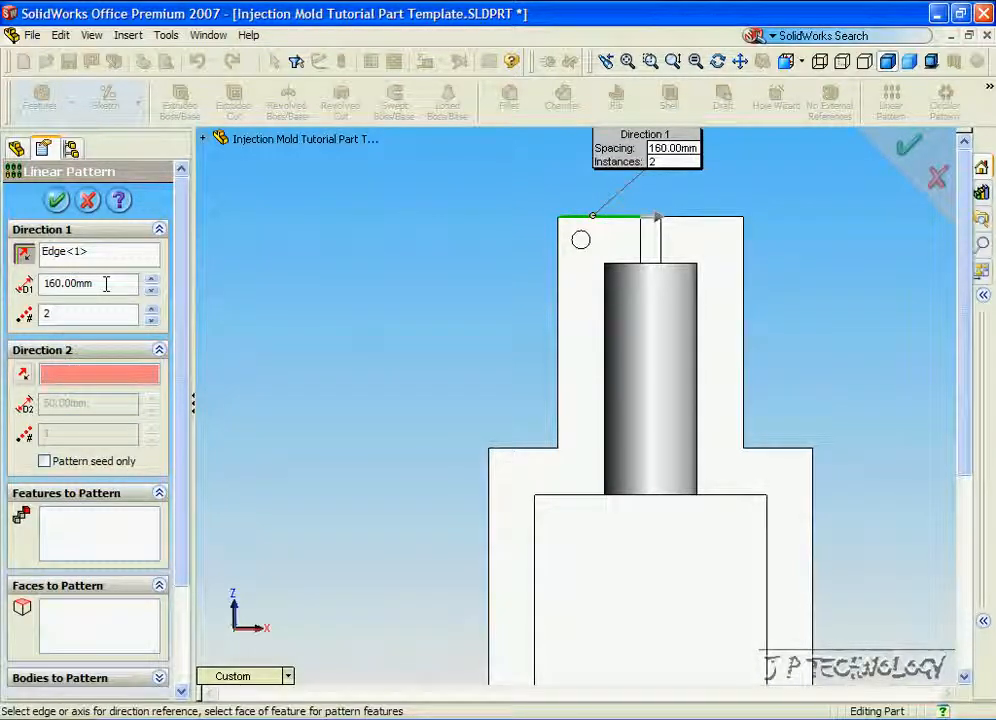
{"action": "type", "text": "30"}
{"action": "key", "text": "Return"}
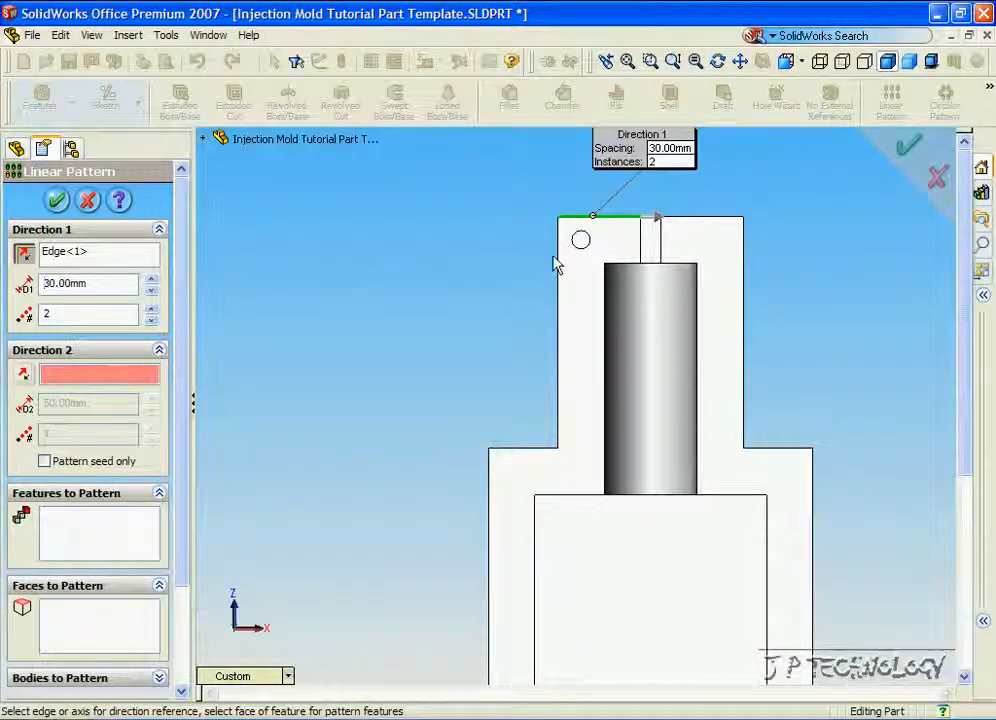
{"action": "left_click", "coordinate": [95, 539]}
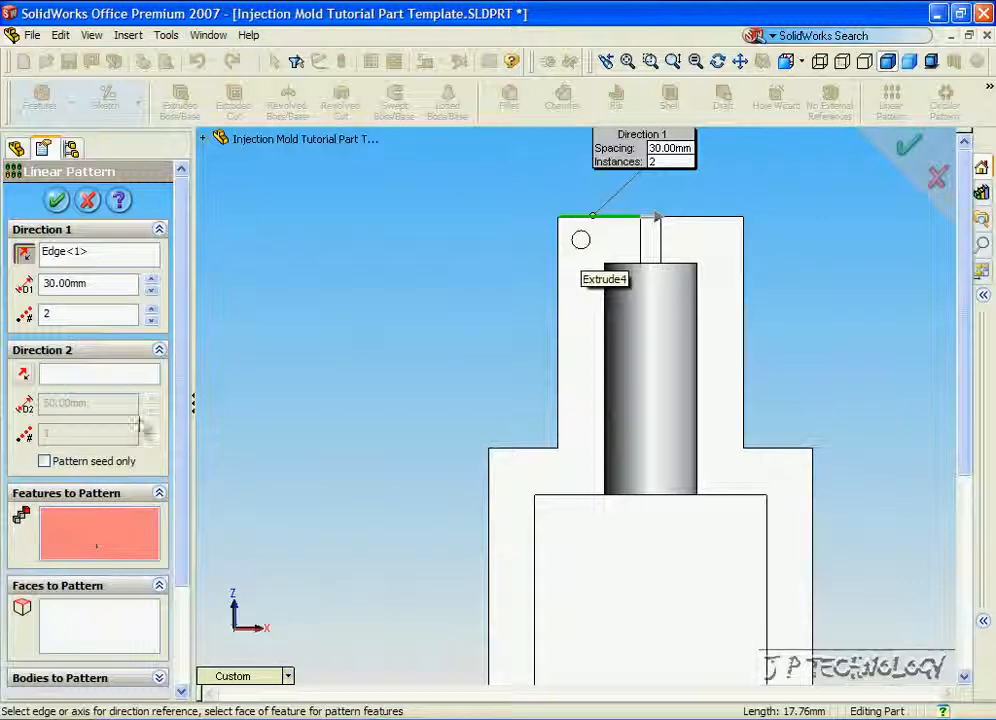
{"action": "left_click", "coordinate": [204, 140]}
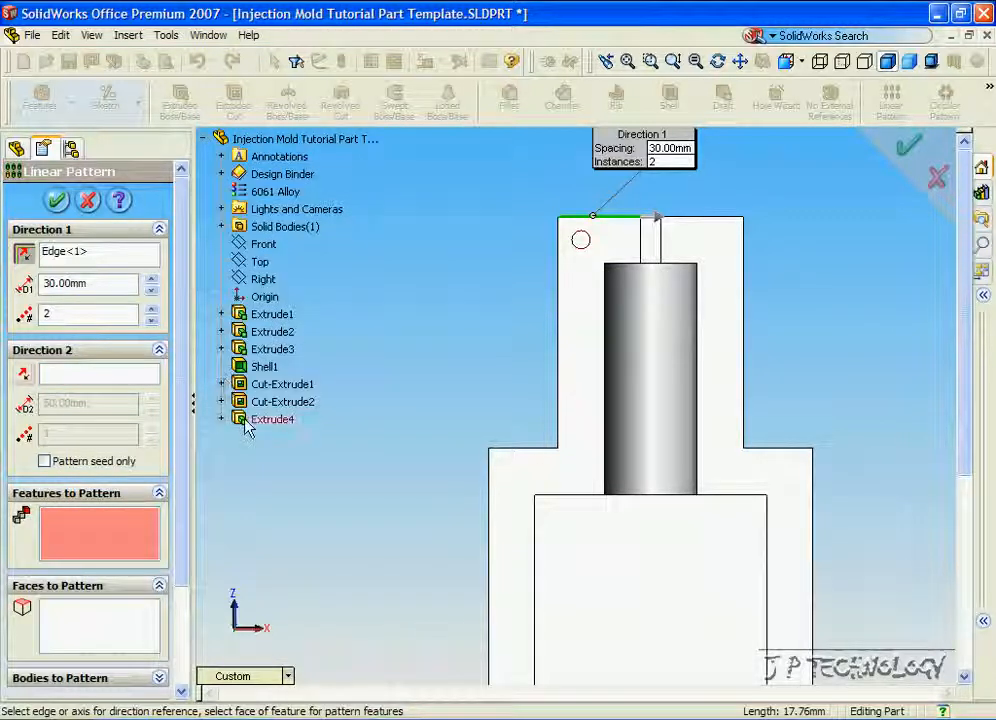
{"action": "left_click", "coordinate": [246, 421]}
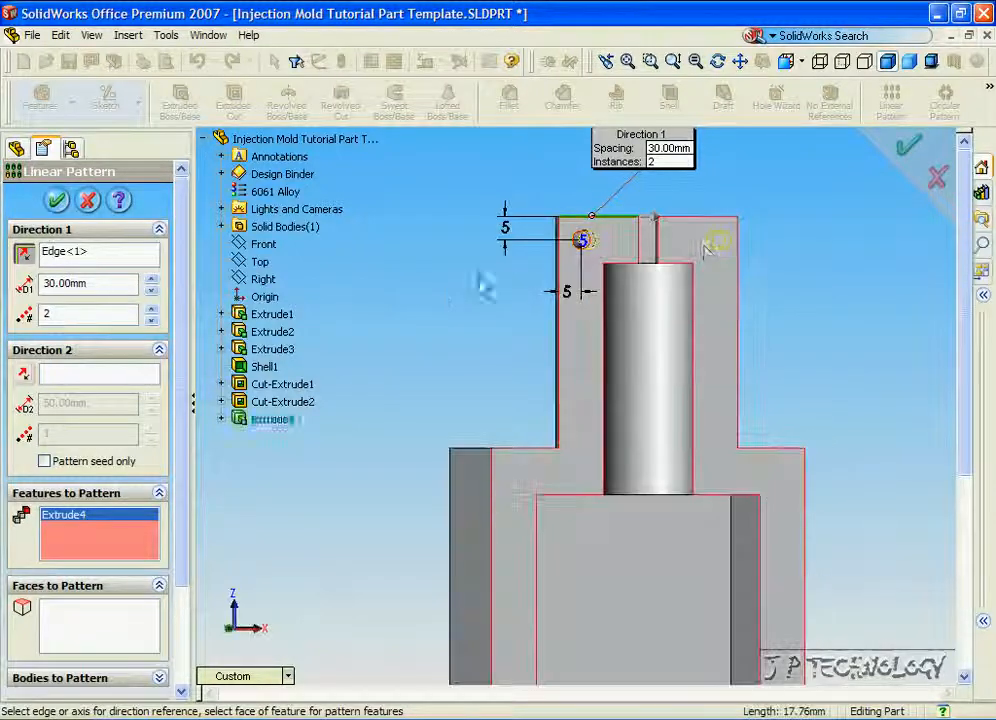
{"action": "scroll", "coordinate": [710, 258], "scroll_direction": "down", "scroll_amount": 2}
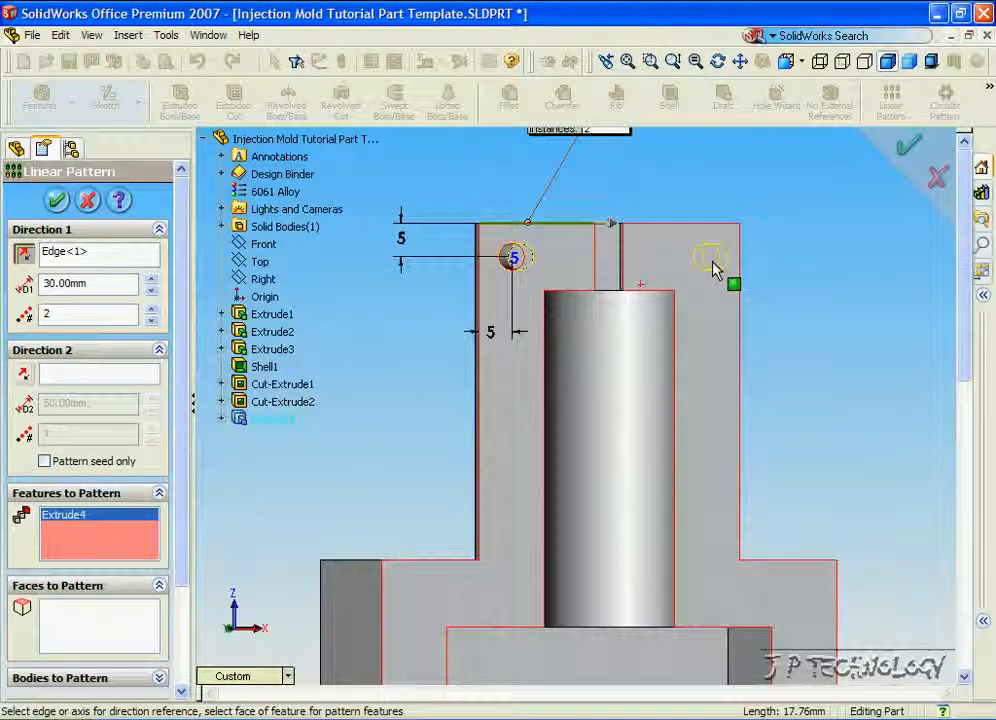
{"action": "key", "text": "Return"}
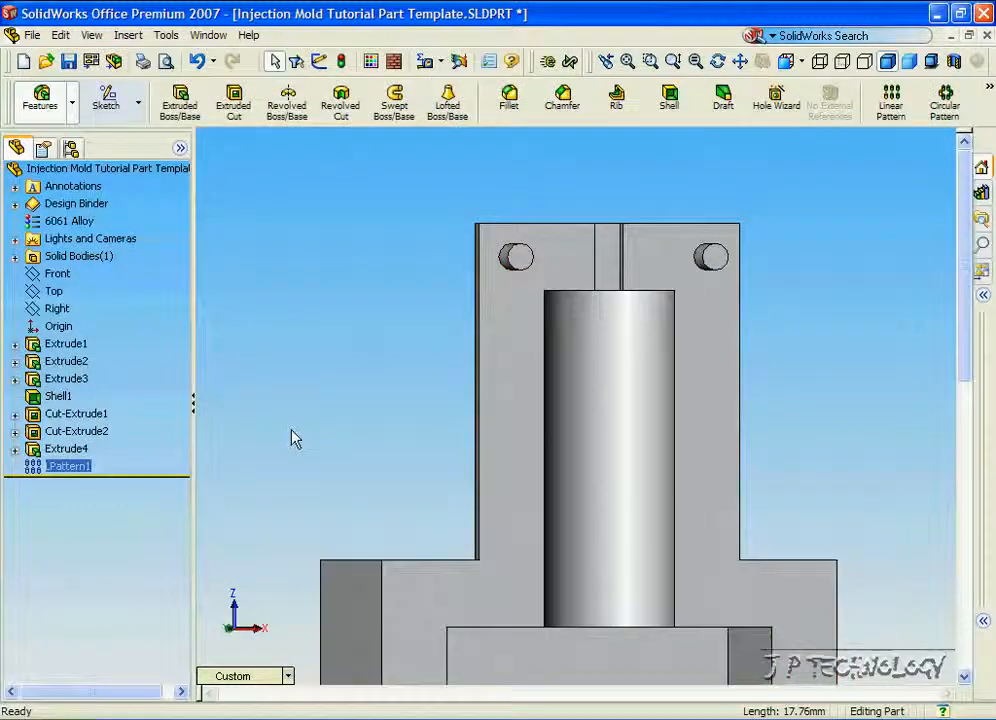
Inspect the two pins beside the channel from the side and within the whole mold half
{"action": "key", "text": "Left"}
{"action": "key", "text": "Left"}
{"action": "key", "text": "Left"}
{"action": "key", "text": "Left"}
{"action": "key", "text": "Left"}
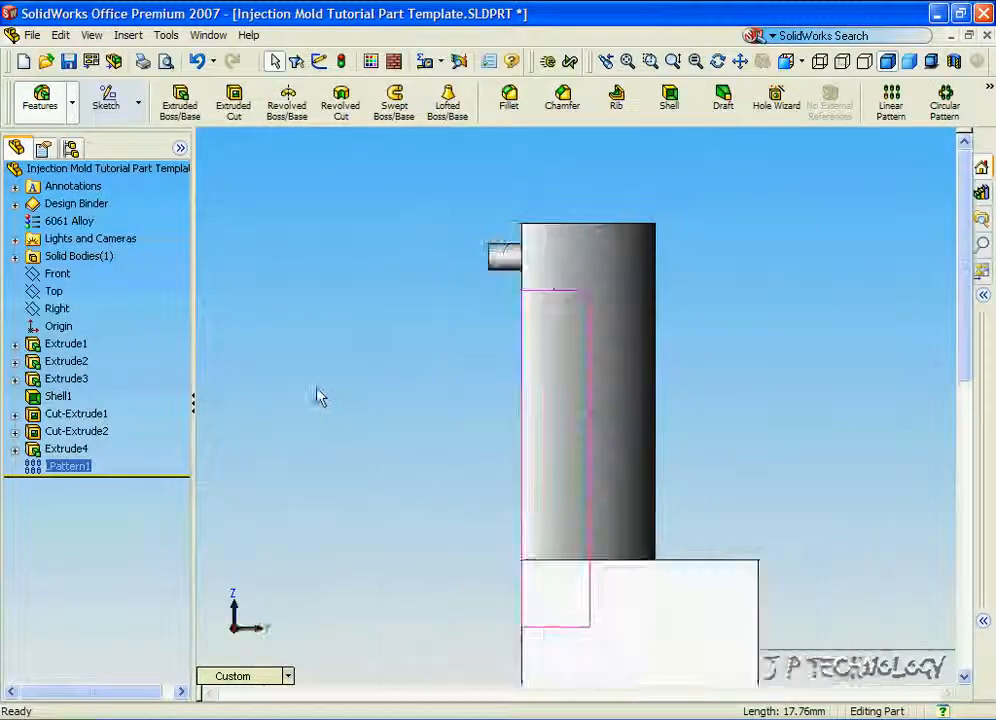
{"action": "key", "text": "Right"}
{"action": "key", "text": "Right"}
{"action": "key", "text": "Right"}
{"action": "key", "text": "Right"}
{"action": "key", "text": "Right"}
{"action": "key", "text": "Right"}
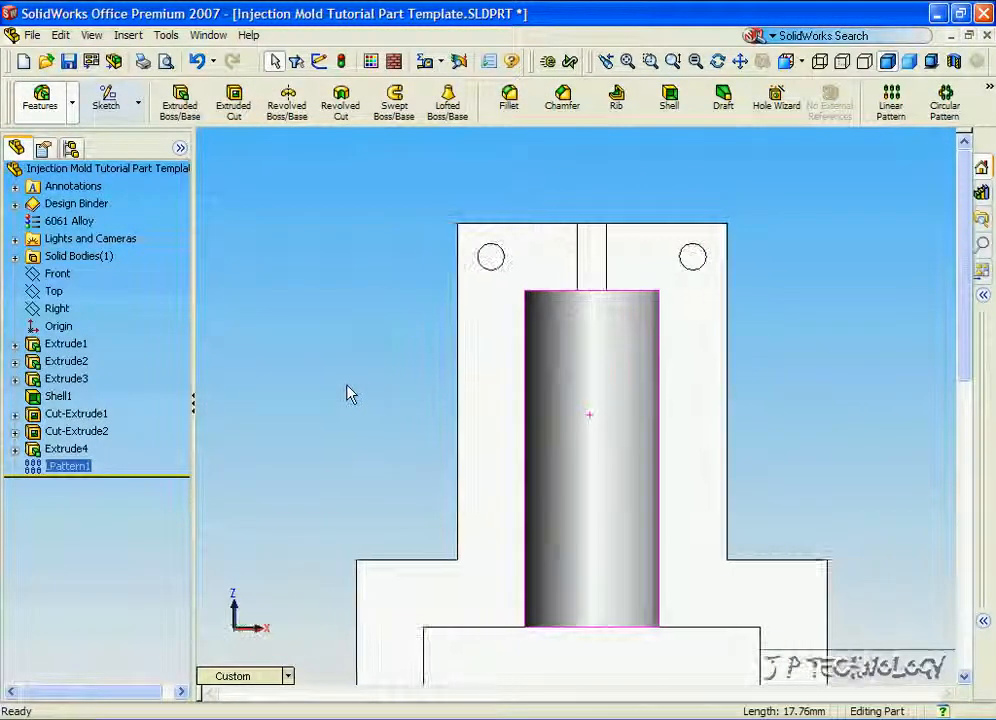
{"action": "key", "text": "Escape"}
{"action": "key", "text": "z"}
{"action": "key", "text": "z"}
{"action": "key", "text": "z"}
{"action": "key", "text": "z"}
{"action": "key", "text": "Up"}
{"action": "key", "text": "Up"}
{"action": "key", "text": "Up"}
{"action": "key", "text": "z"}
{"action": "key", "text": "z"}
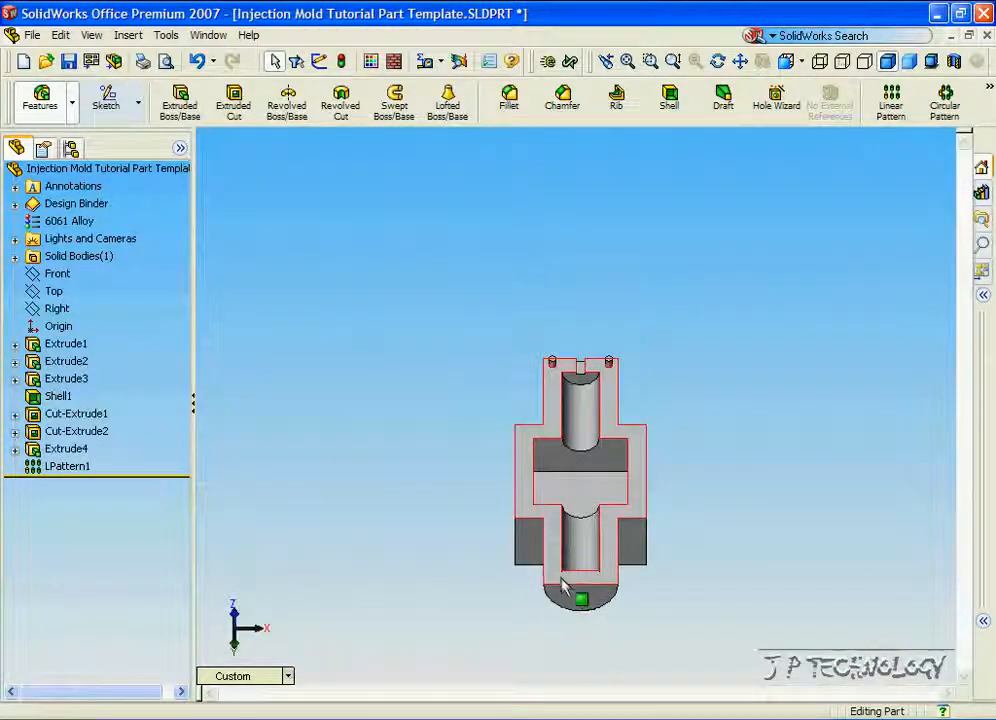
{"action": "key", "text": "Down"}
{"action": "key", "text": "Down"}
{"action": "key", "text": "Down"}
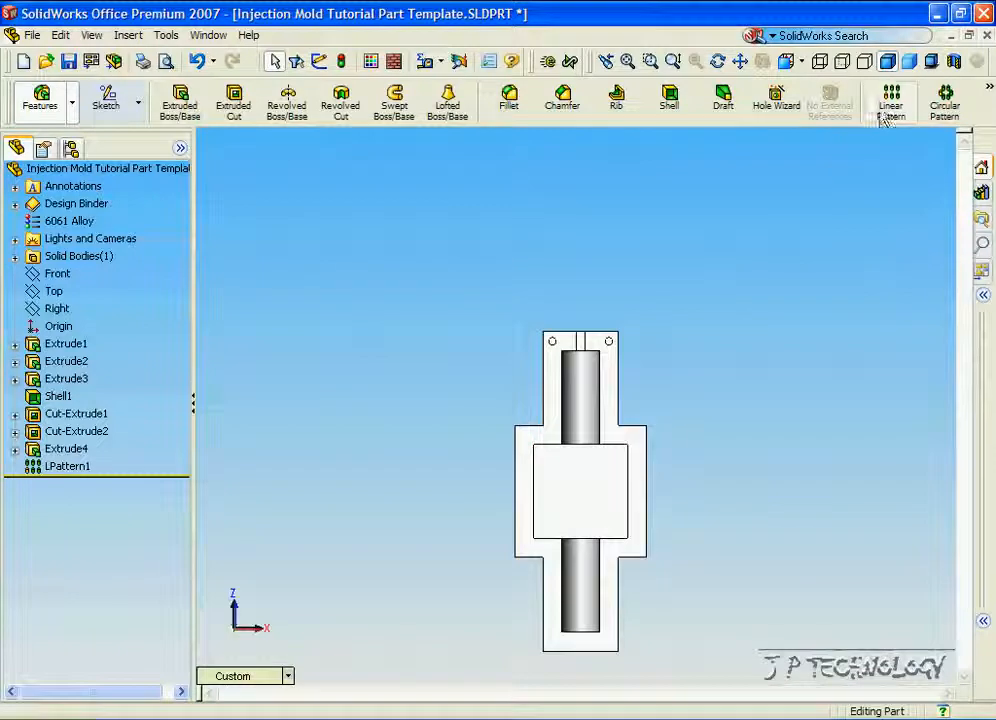
Pattern the pin pair along the long side edge toward the opposite end, reversing the direction, with 160 mm spacing and 2 instances
{"action": "left_click", "coordinate": [891, 102]}
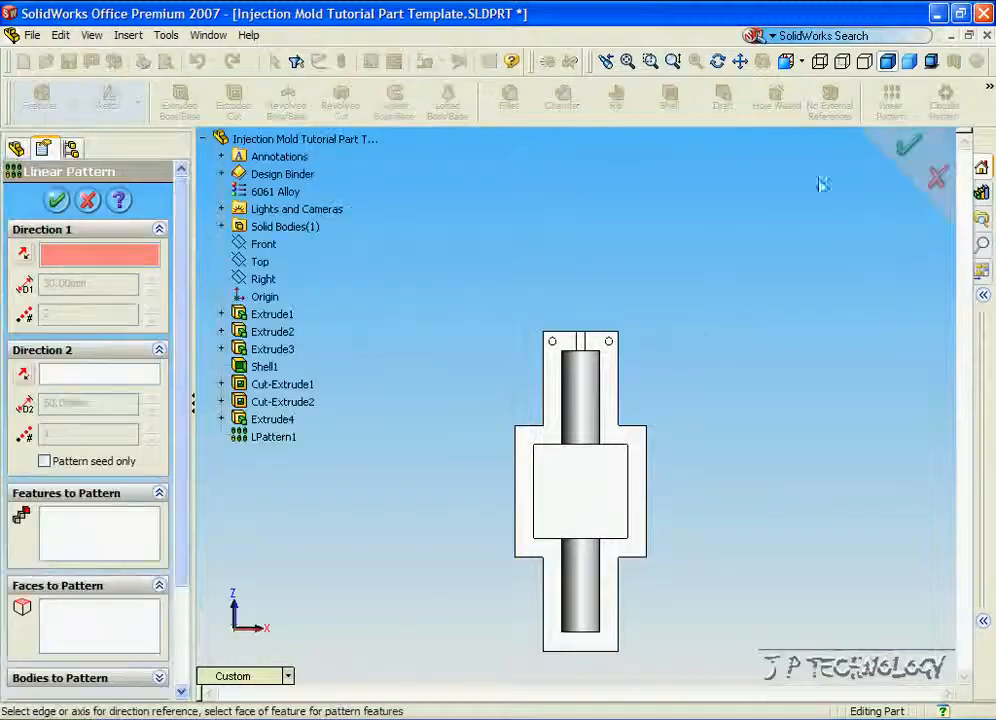
{"action": "left_click", "coordinate": [545, 382]}
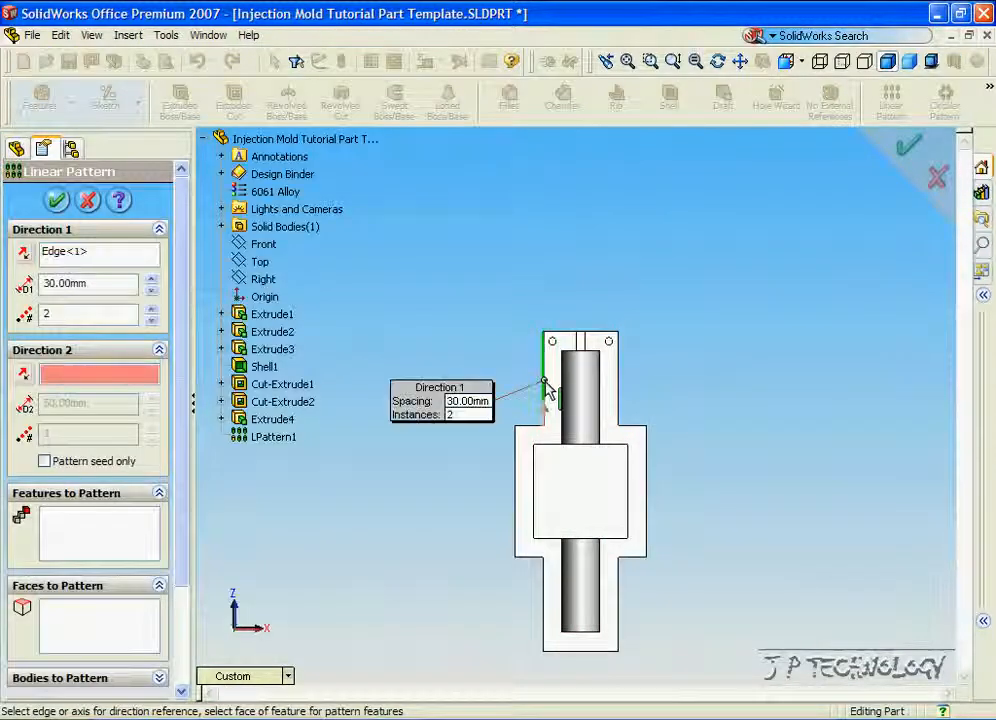
{"action": "left_click", "coordinate": [25, 254]}
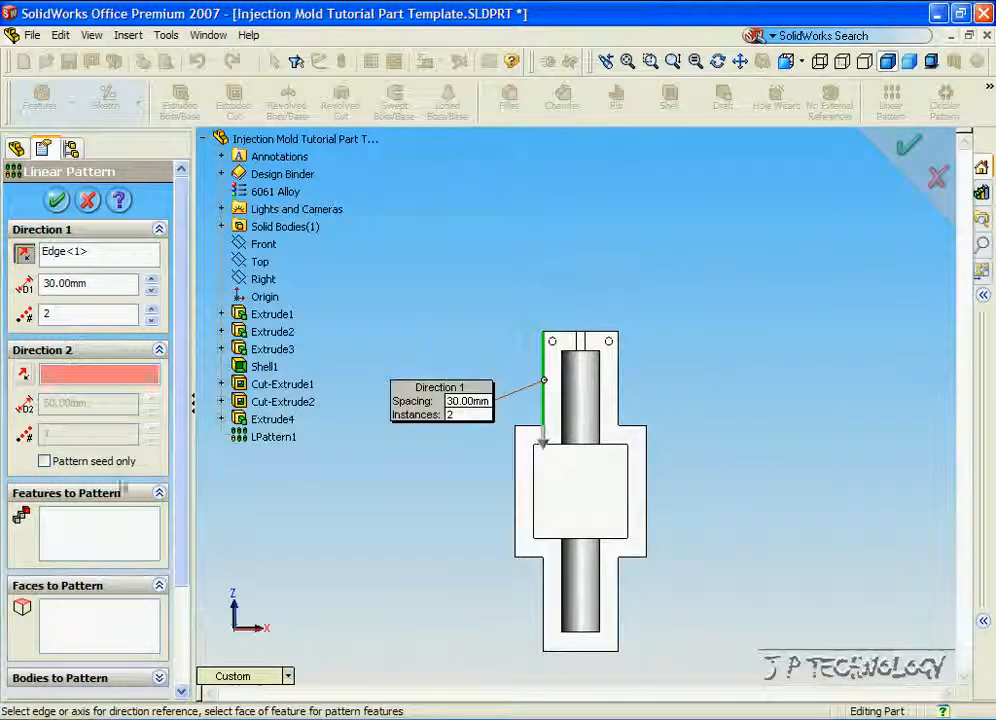
{"action": "left_click", "coordinate": [108, 540]}
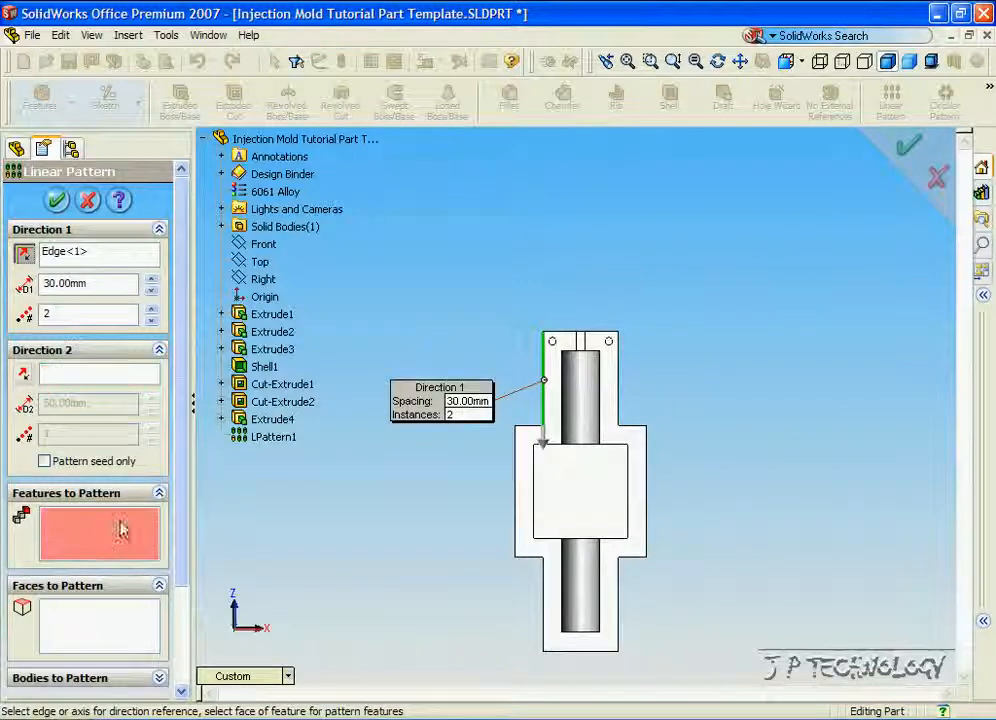
{"action": "left_click", "coordinate": [256, 441]}
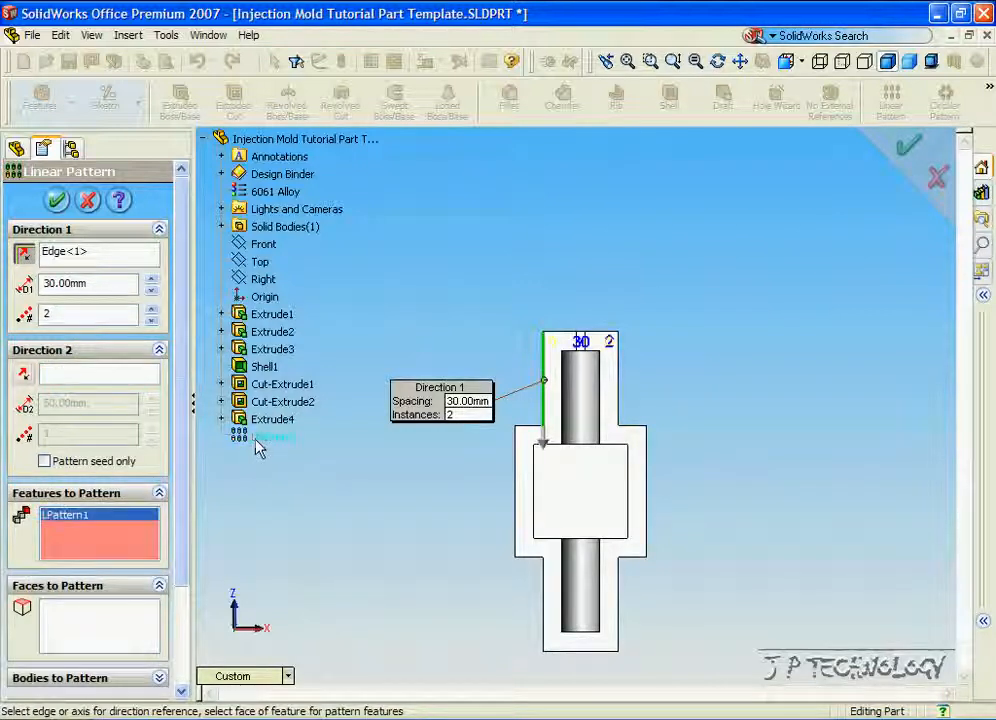
{"action": "left_click", "coordinate": [151, 281]}
{"action": "left_click", "coordinate": [151, 281]}
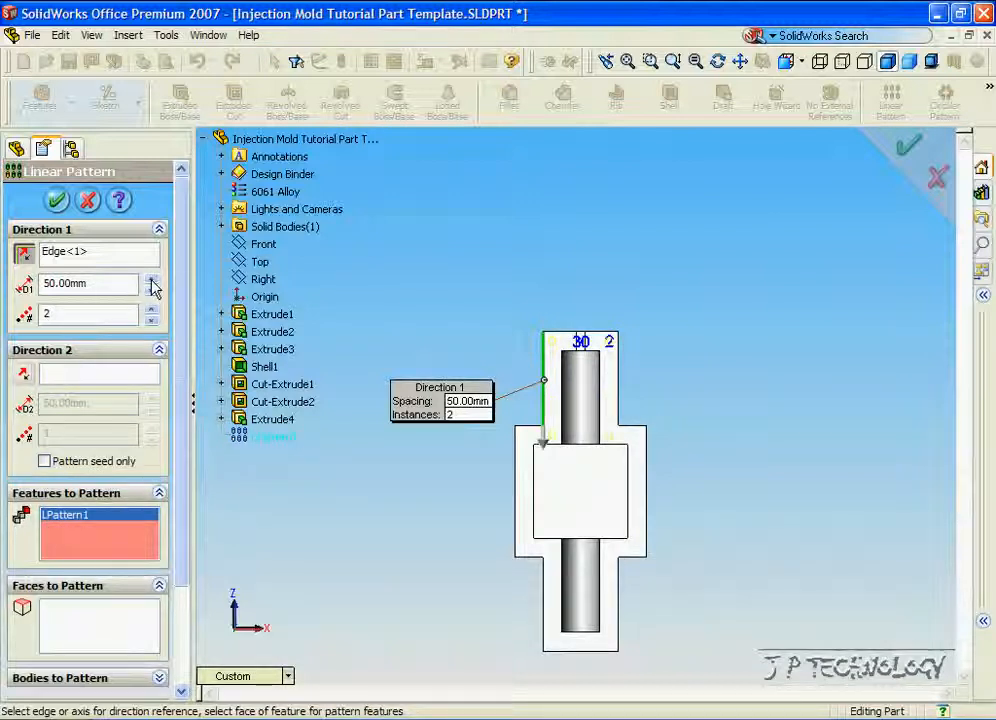
{"action": "left_click", "coordinate": [151, 282]}
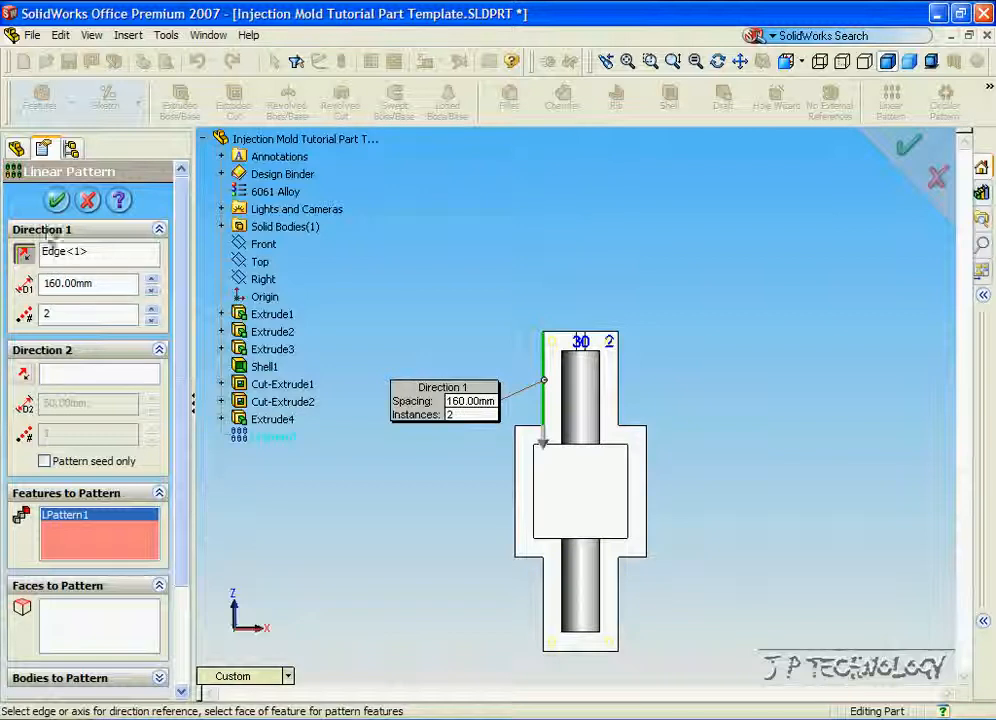
{"action": "left_click", "coordinate": [57, 202]}
Inspect the pins at both ends of the mold half from several angles, returning to the view facing the cut face
{"action": "key", "text": "ctrl+5"}
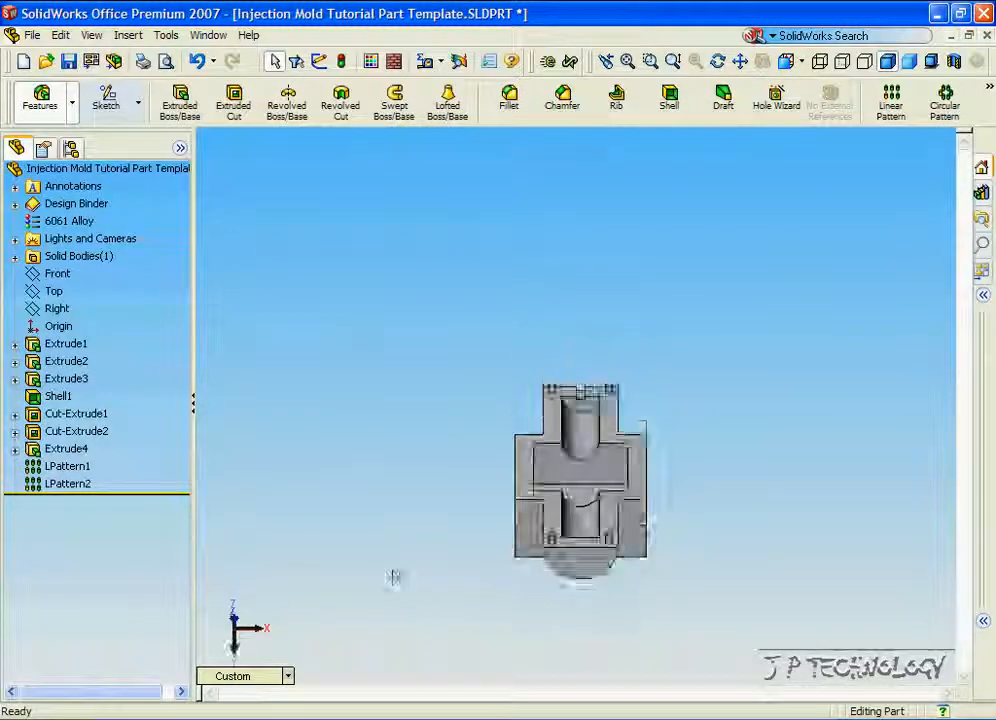
{"action": "key", "text": "Right"}
{"action": "key", "text": "Right"}
{"action": "key", "text": "Right"}
{"action": "key", "text": "Right"}
{"action": "key", "text": "Right"}
{"action": "key", "text": "Right"}
{"action": "key", "text": "Right"}
{"action": "key", "text": "Left"}
{"action": "key", "text": "Left"}
{"action": "key", "text": "Left"}
{"action": "key", "text": "Left"}
{"action": "key", "text": "Left"}
{"action": "key", "text": "Left"}
{"action": "key", "text": "Left"}
{"action": "key", "text": "Down"}
{"action": "key", "text": "Down"}
{"action": "key", "text": "Down"}
{"action": "key", "text": "Down"}
{"action": "key", "text": "Down"}
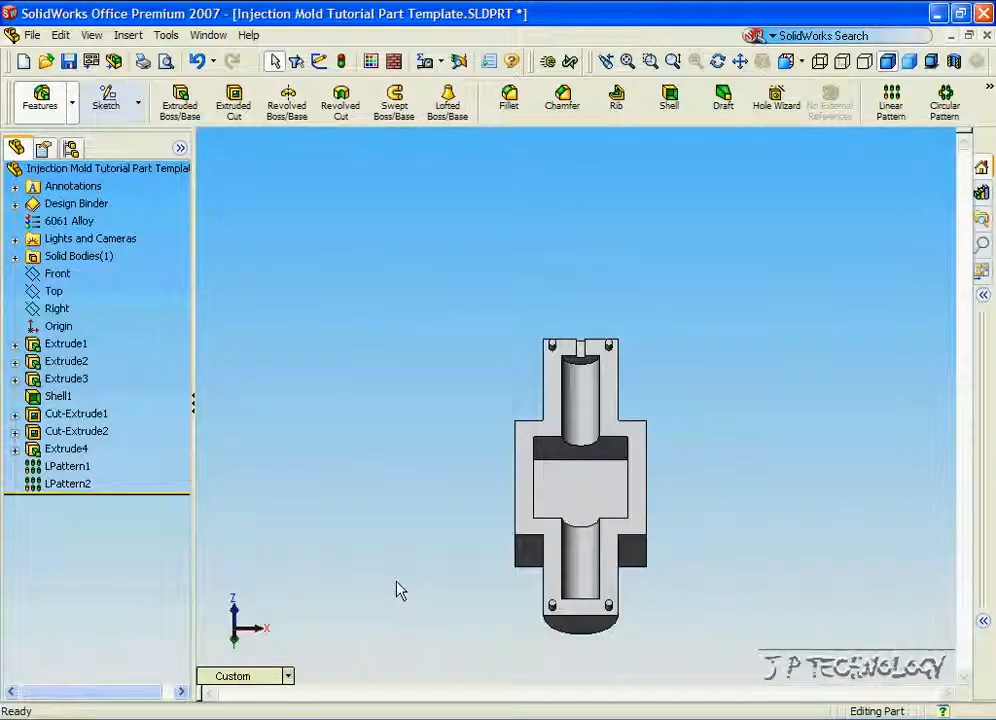
{"action": "key", "text": "Down"}
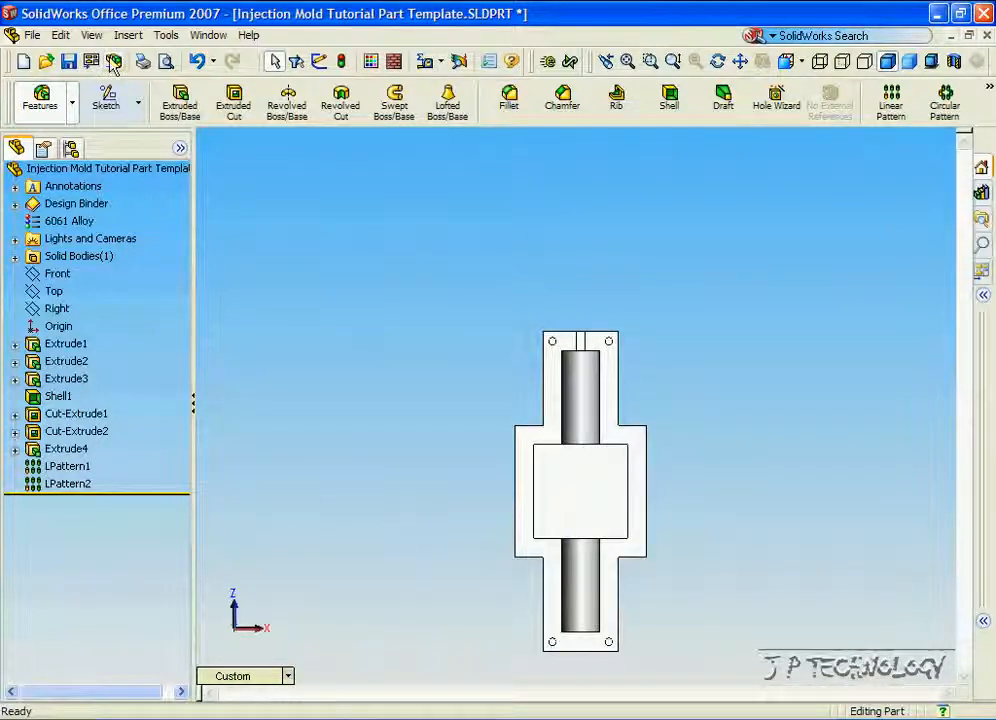
Save the part on the Desktop as Injection Mold Tutorial Part Male.SLDPRT, replacing the existing file
{"action": "left_click", "coordinate": [60, 35]}
{"action": "left_click", "coordinate": [32, 35]}
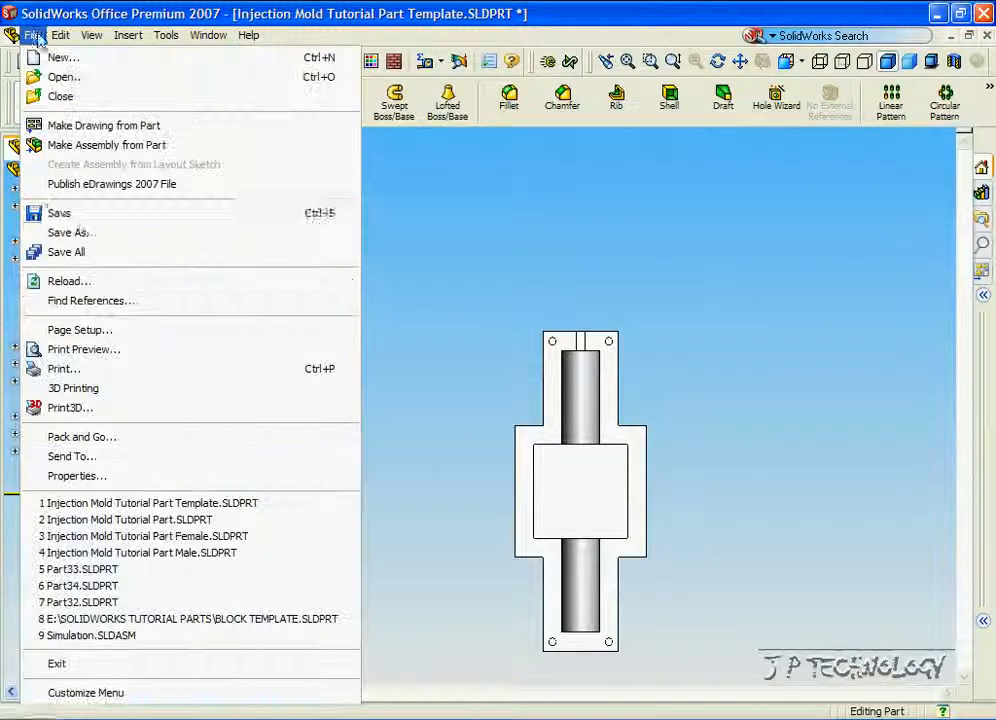
{"action": "left_click", "coordinate": [84, 235]}
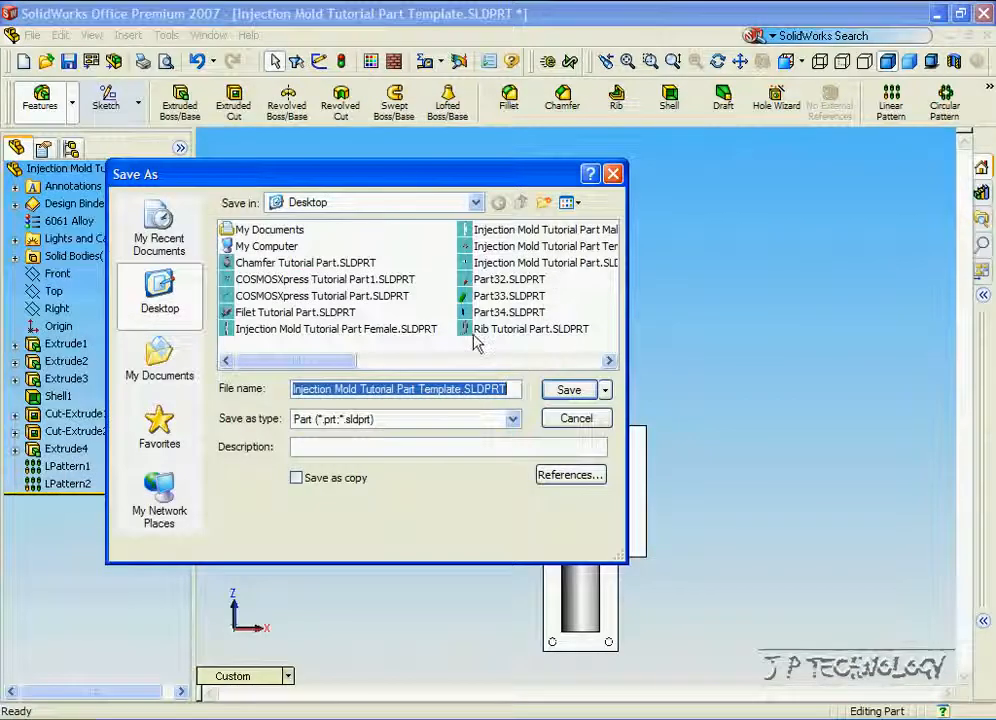
{"action": "left_click", "coordinate": [553, 233]}
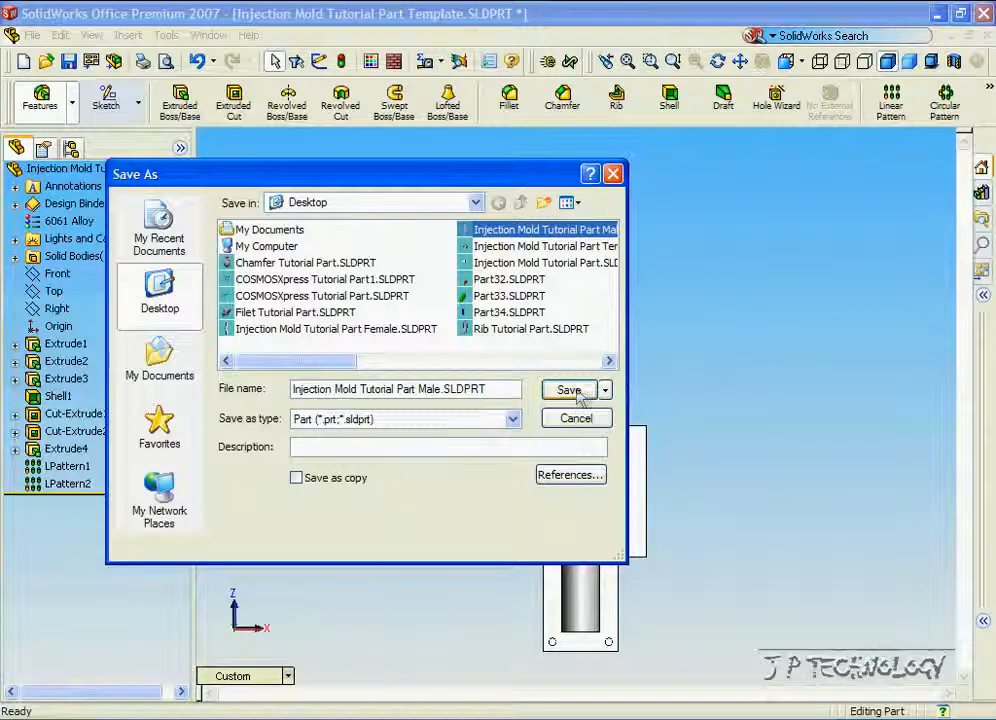
{"action": "left_click", "coordinate": [568, 390]}
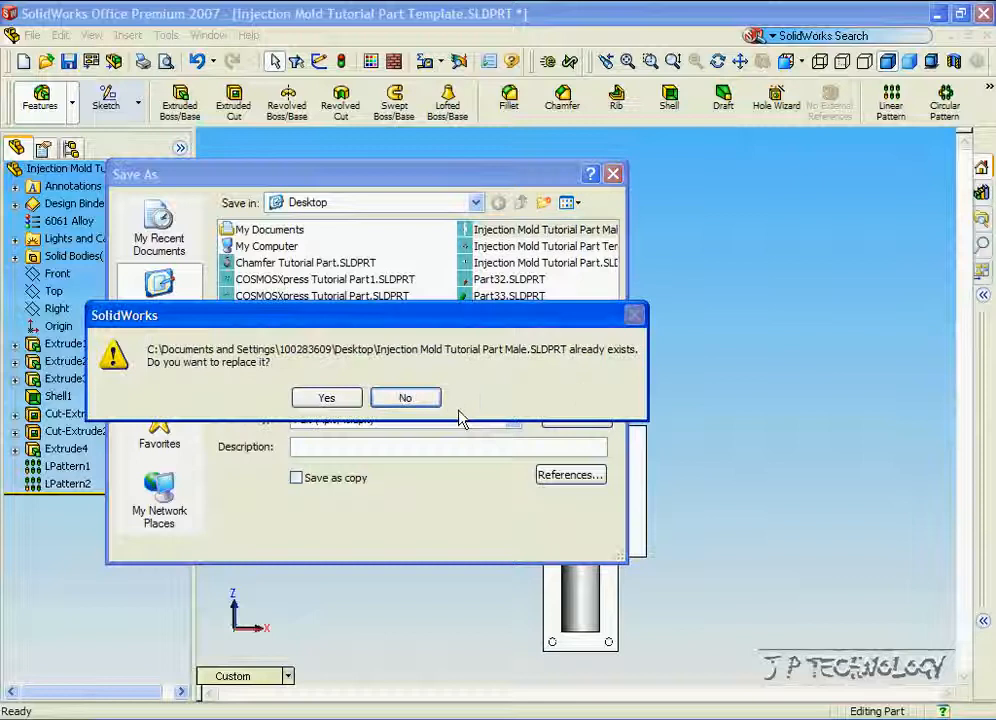
{"action": "left_click", "coordinate": [326, 399]}
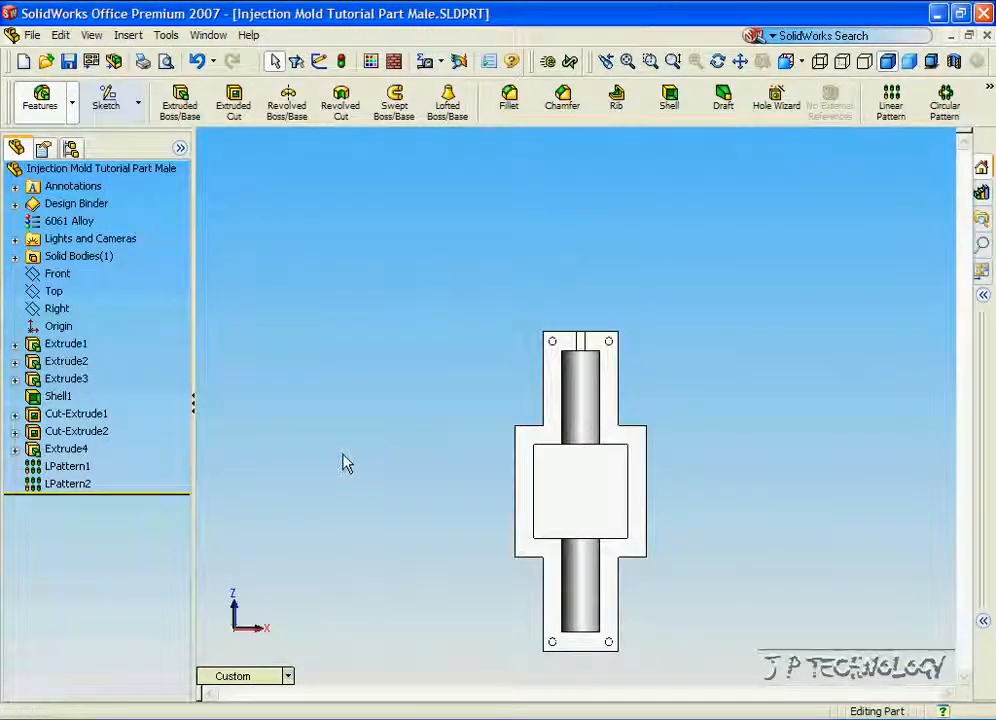
Delete the locating pin extrusion together with its two dependent linear patterns, keeping the pin's circle sketch
{"action": "right_click", "coordinate": [72, 453]}
{"action": "left_click", "coordinate": [147, 232]}
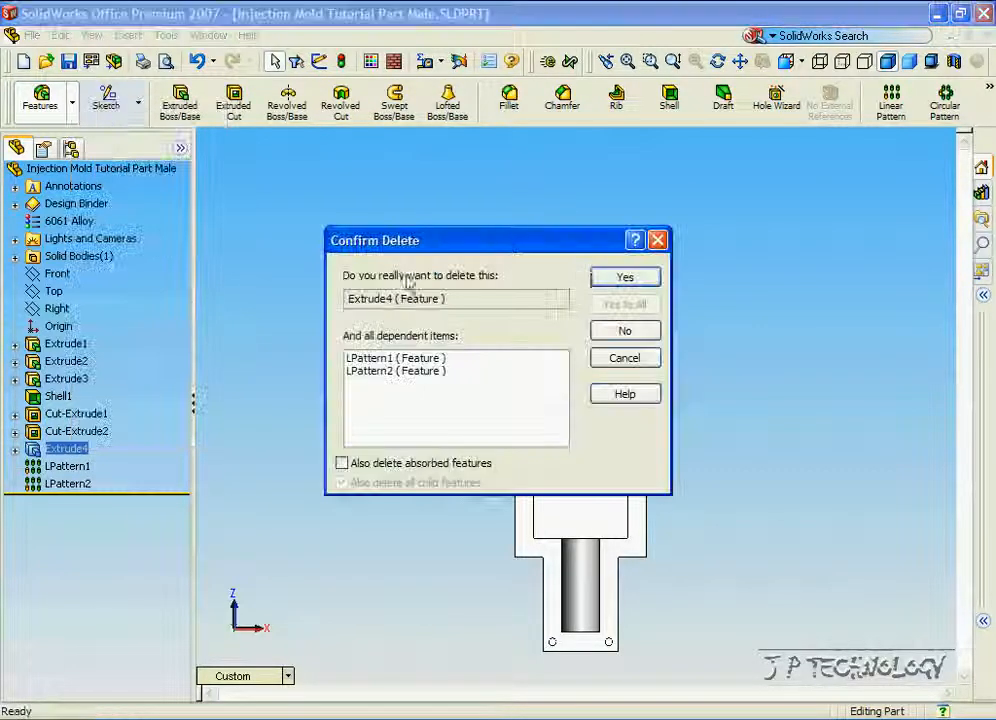
{"action": "left_click", "coordinate": [620, 277]}
{"action": "key", "text": "Right"}
{"action": "key", "text": "Left"}
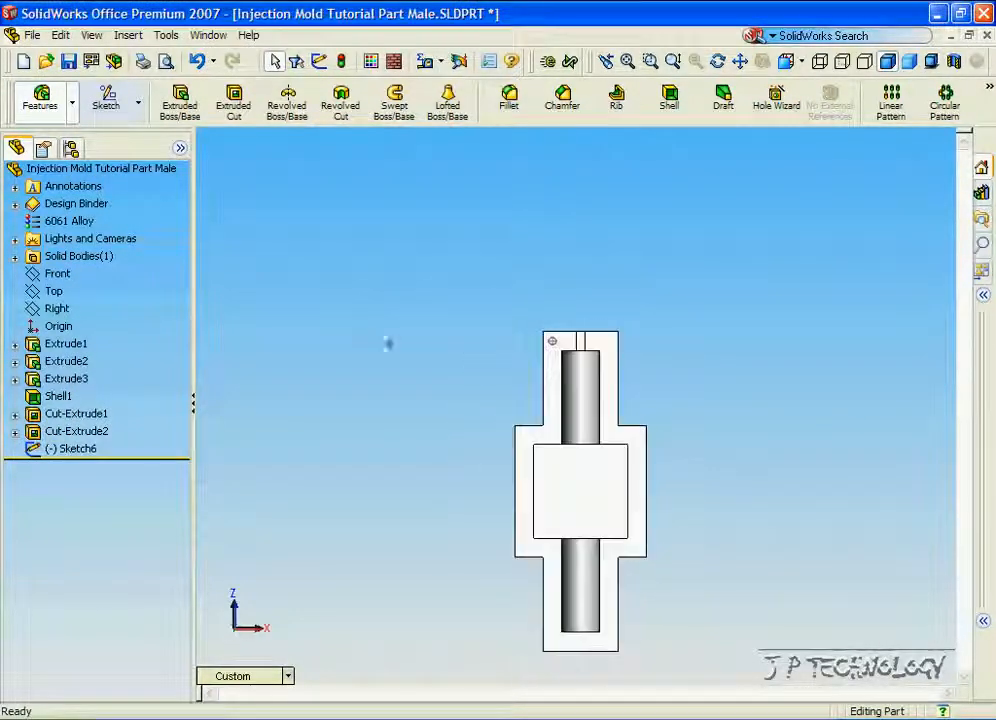
Cut a blind 5 mm deep hole from the existing circle sketch beside the injection channel
{"action": "left_click", "coordinate": [236, 108]}
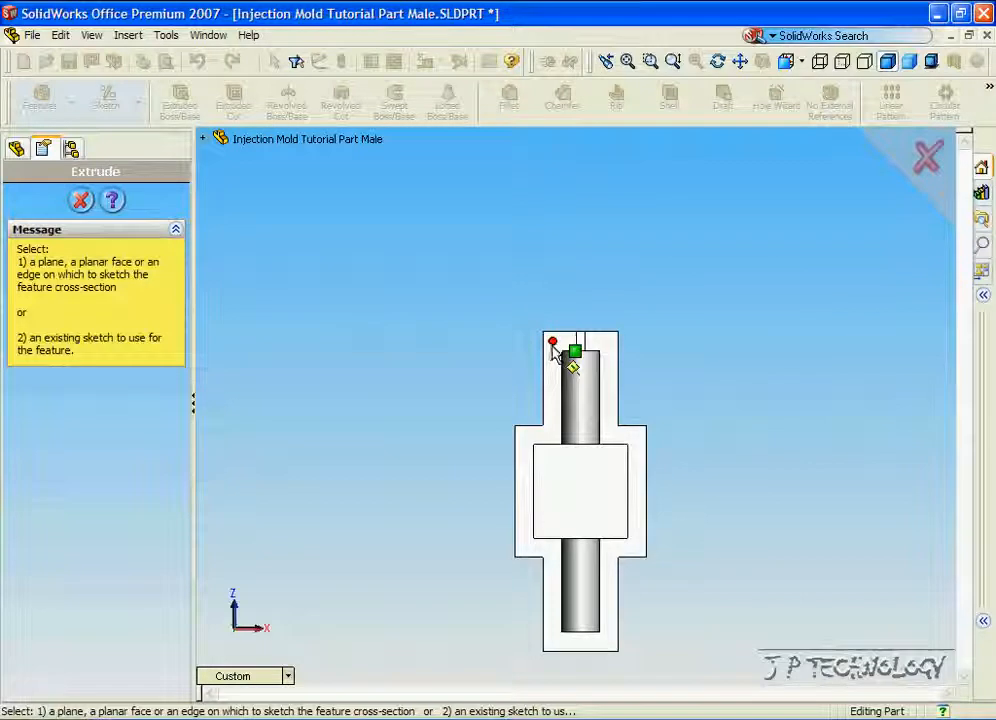
{"action": "scroll", "coordinate": [555, 348], "scroll_direction": "down", "scroll_amount": 8}
{"action": "left_click", "coordinate": [560, 372]}
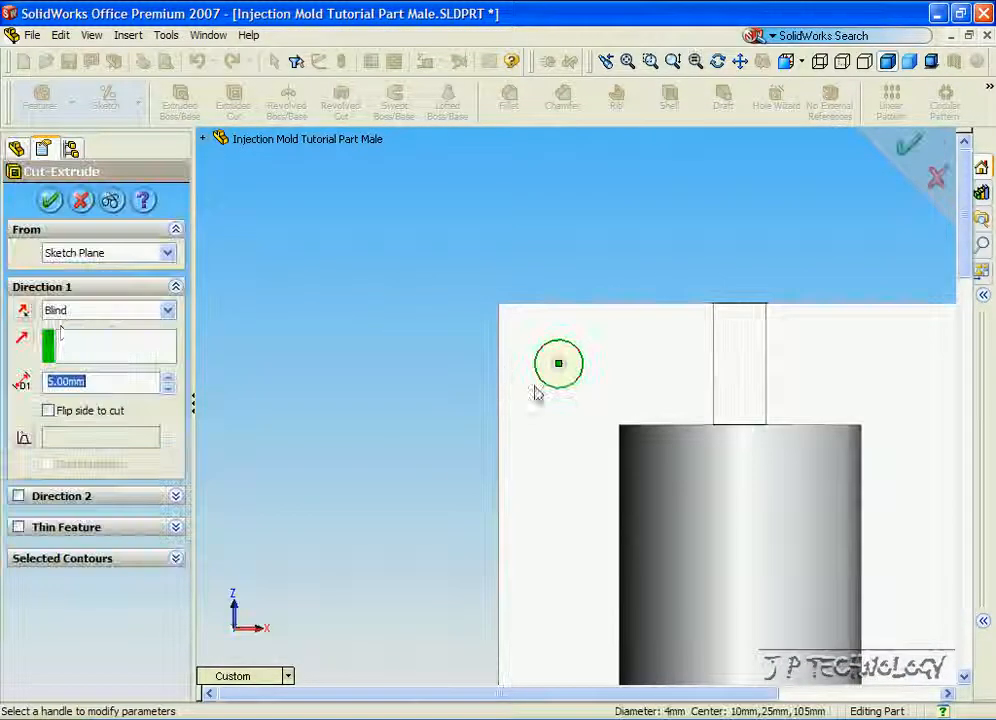
{"action": "left_click", "coordinate": [53, 203]}
Inspect the locating hole beside the channel from the side, returning to the view facing the cut face
{"action": "key", "text": "Right"}
{"action": "key", "text": "Right"}
{"action": "key", "text": "Right"}
{"action": "key", "text": "Right"}
{"action": "key", "text": "Right"}
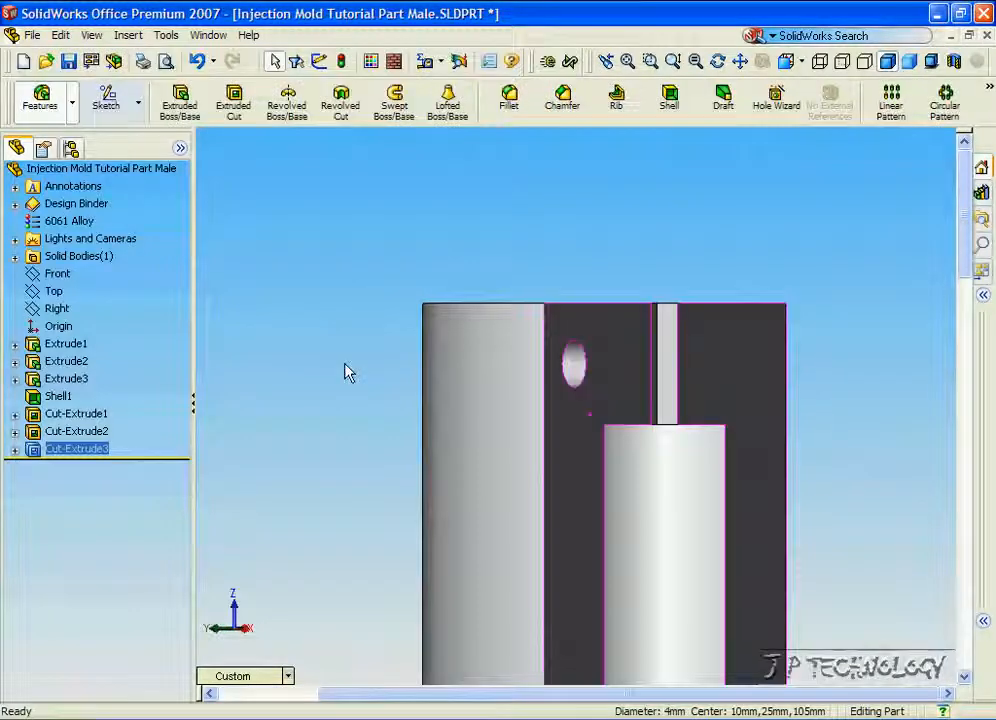
{"action": "left_click", "coordinate": [309, 371]}
{"action": "key", "text": "z"}
{"action": "key", "text": "z"}
{"action": "key", "text": "z"}
{"action": "key", "text": "z"}
{"action": "key", "text": "Left"}
{"action": "key", "text": "Left"}
{"action": "key", "text": "Left"}
{"action": "key", "text": "Left"}
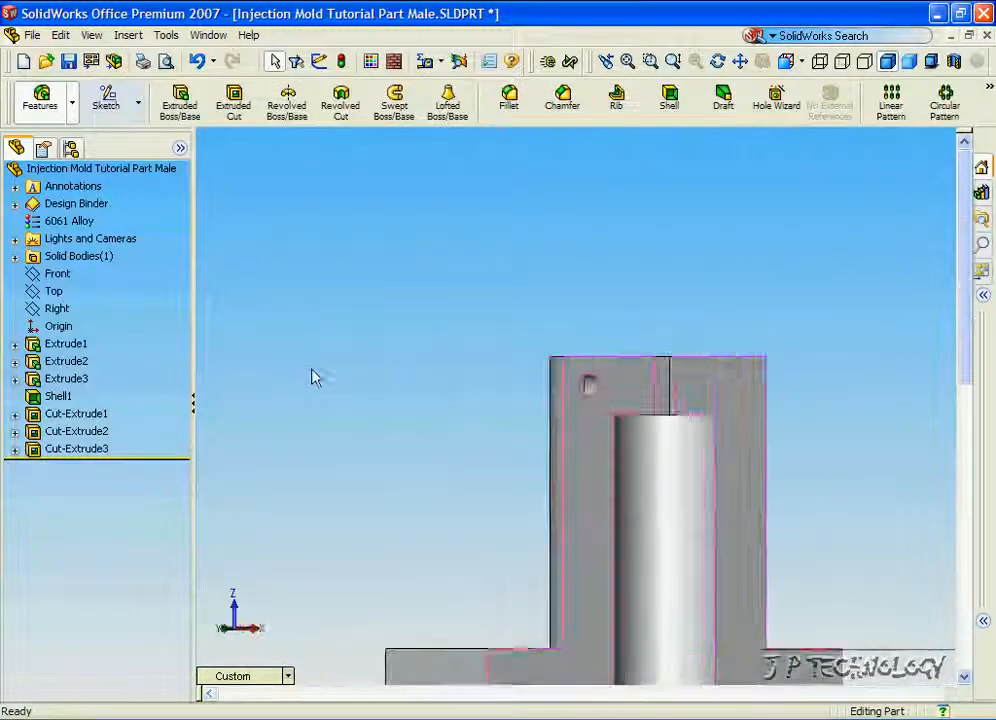
{"action": "key", "text": "Left"}
{"action": "key", "text": "z"}
{"action": "key", "text": "z"}
{"action": "key", "text": "z"}
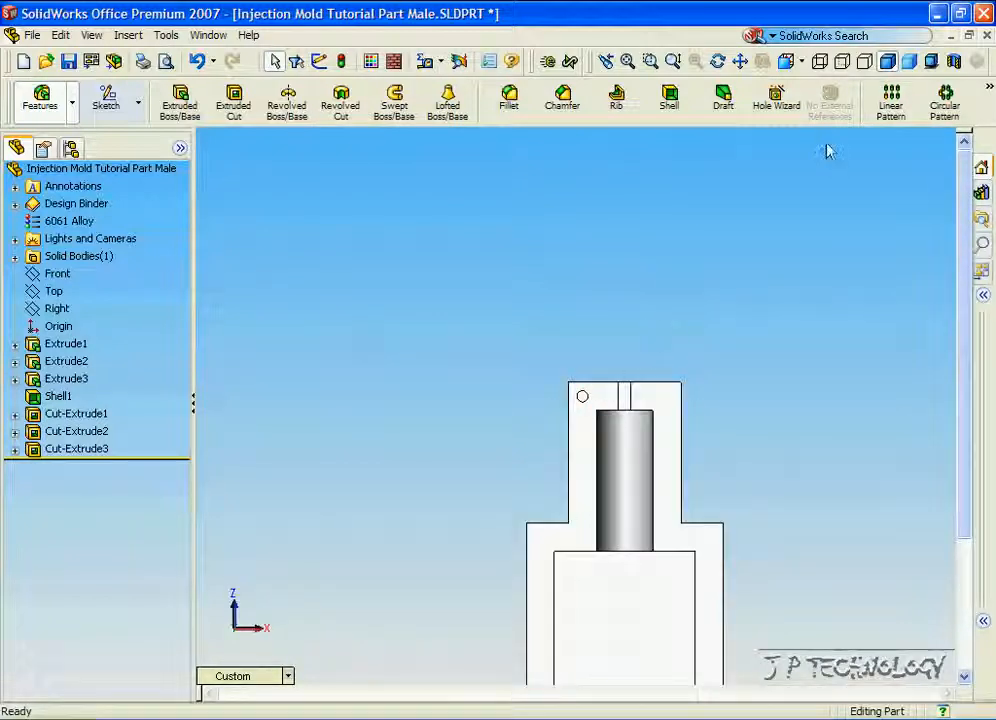
Pattern the locating hole along the short end edge to the other side of the channel, with 30 mm spacing and 2 instances
{"action": "left_click", "coordinate": [898, 110]}
{"action": "left_click", "coordinate": [605, 388]}
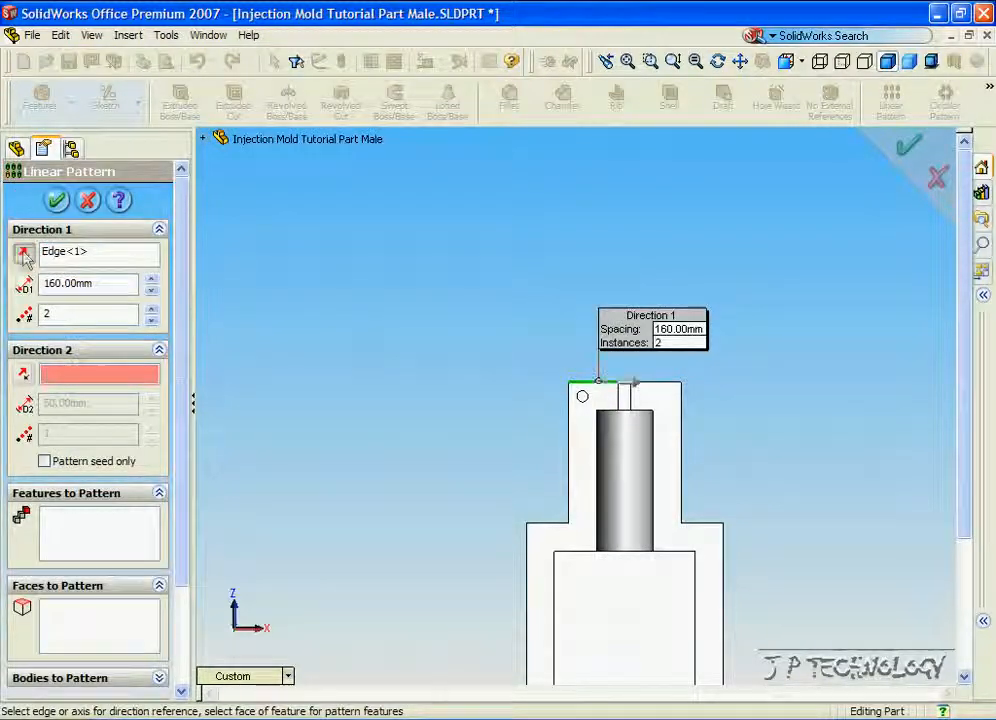
{"action": "left_click", "coordinate": [105, 540]}
{"action": "left_click", "coordinate": [203, 139]}
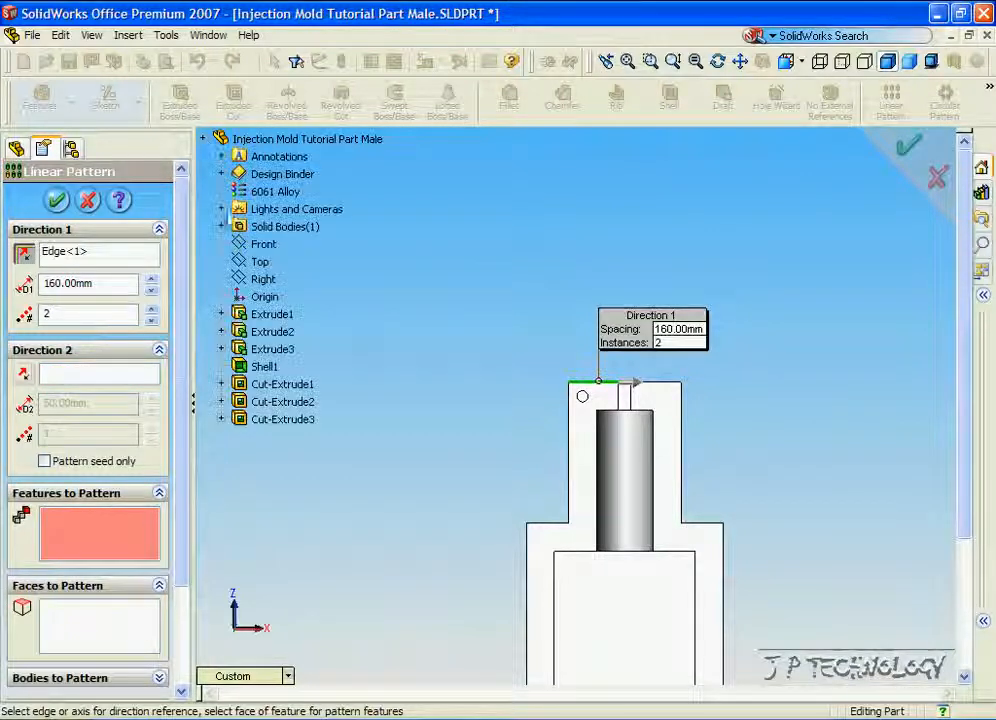
{"action": "left_click", "coordinate": [265, 422]}
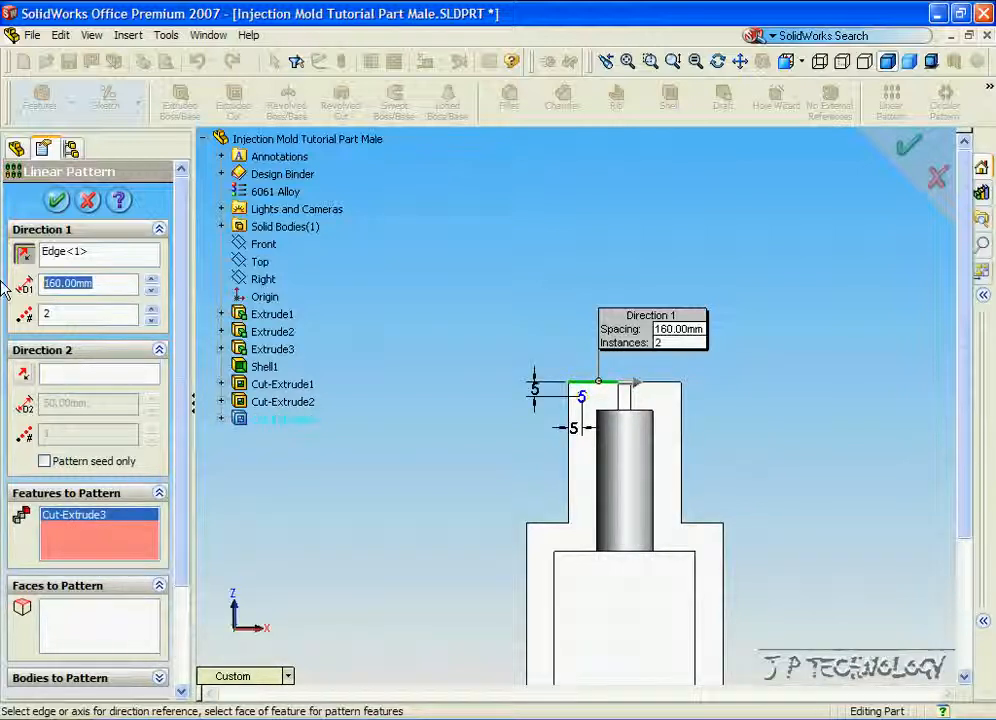
{"action": "type", "text": "30"}
{"action": "key", "text": "Return"}
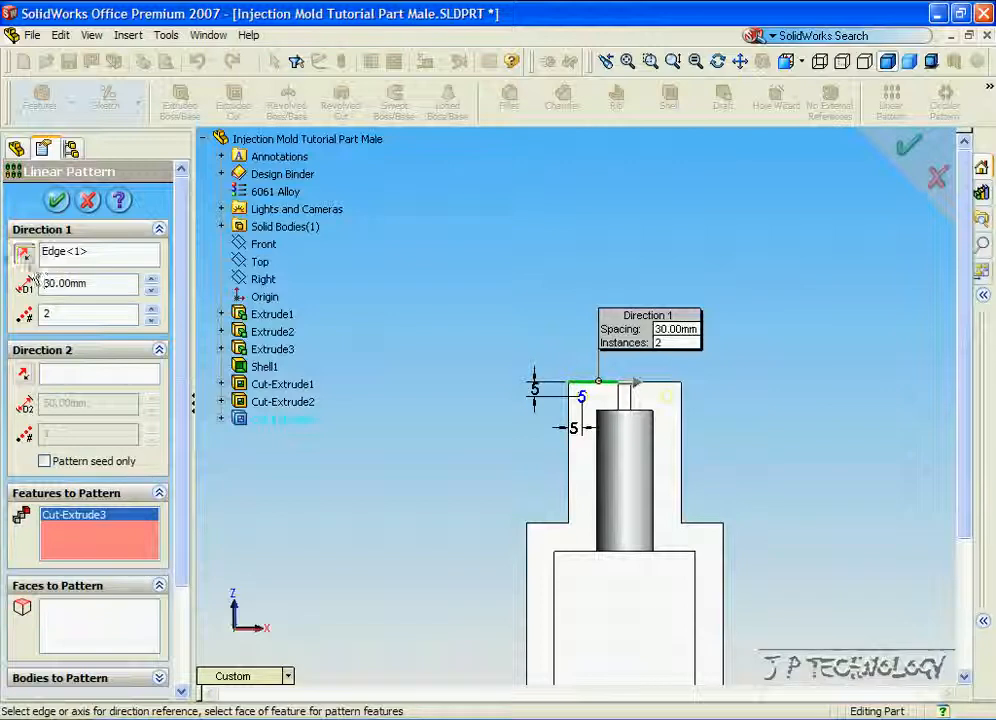
{"action": "left_click", "coordinate": [57, 201]}
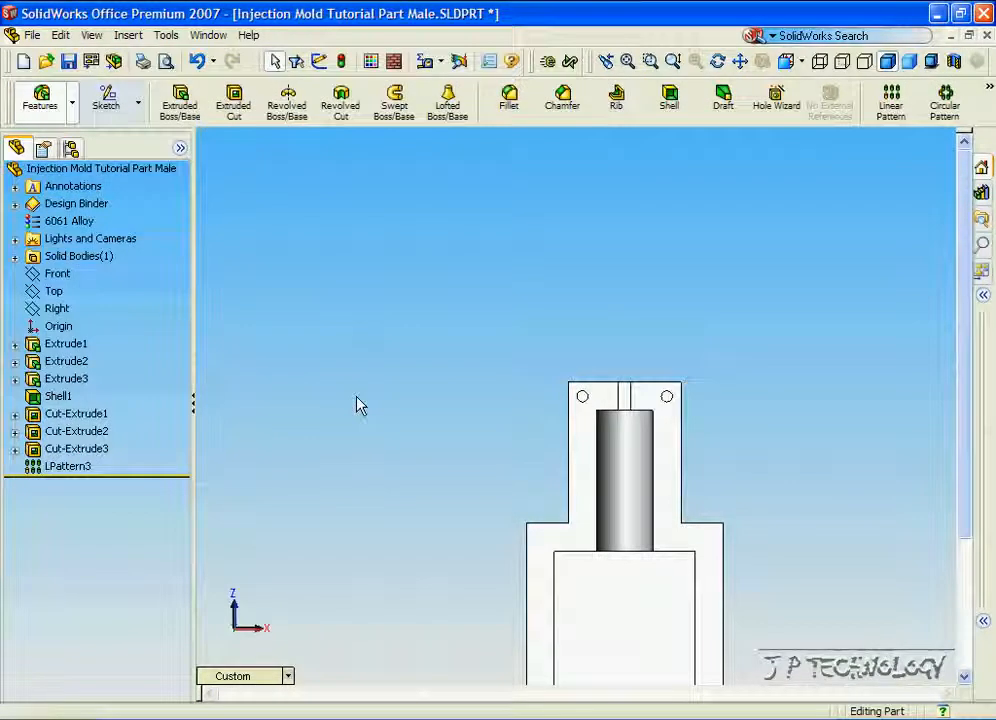
Pattern the hole pair along the long side edge toward the opposite end, reversing the direction, with 160 mm spacing and 2 instances
{"action": "scroll", "coordinate": [500, 407], "scroll_direction": "up", "scroll_amount": 5}
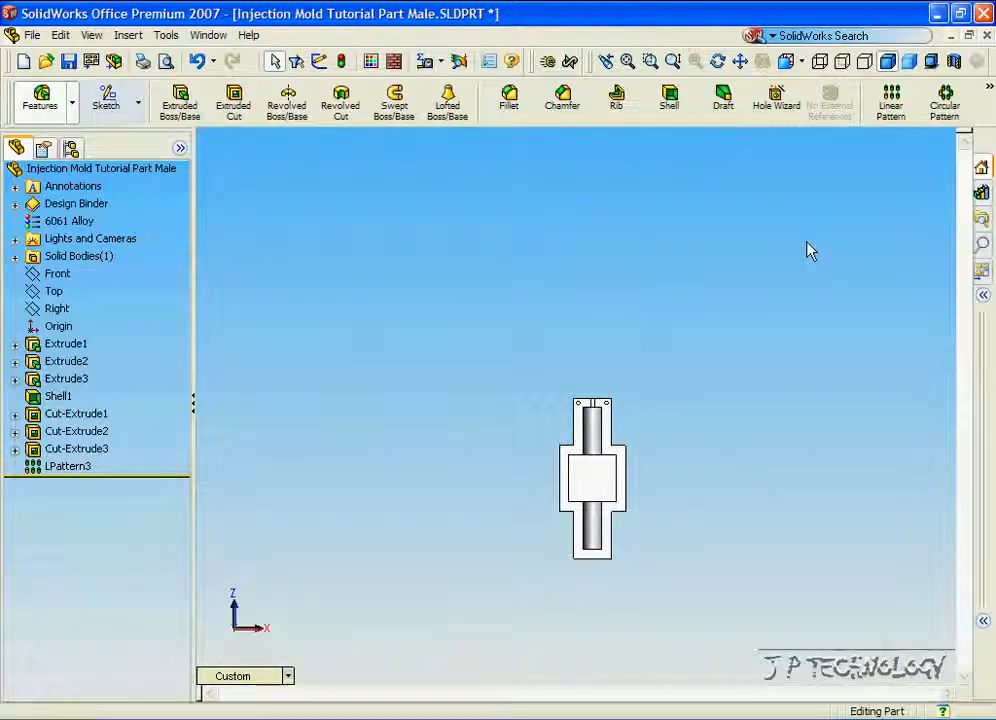
{"action": "left_click", "coordinate": [891, 110]}
{"action": "scroll", "coordinate": [590, 445], "scroll_direction": "down", "scroll_amount": 5}
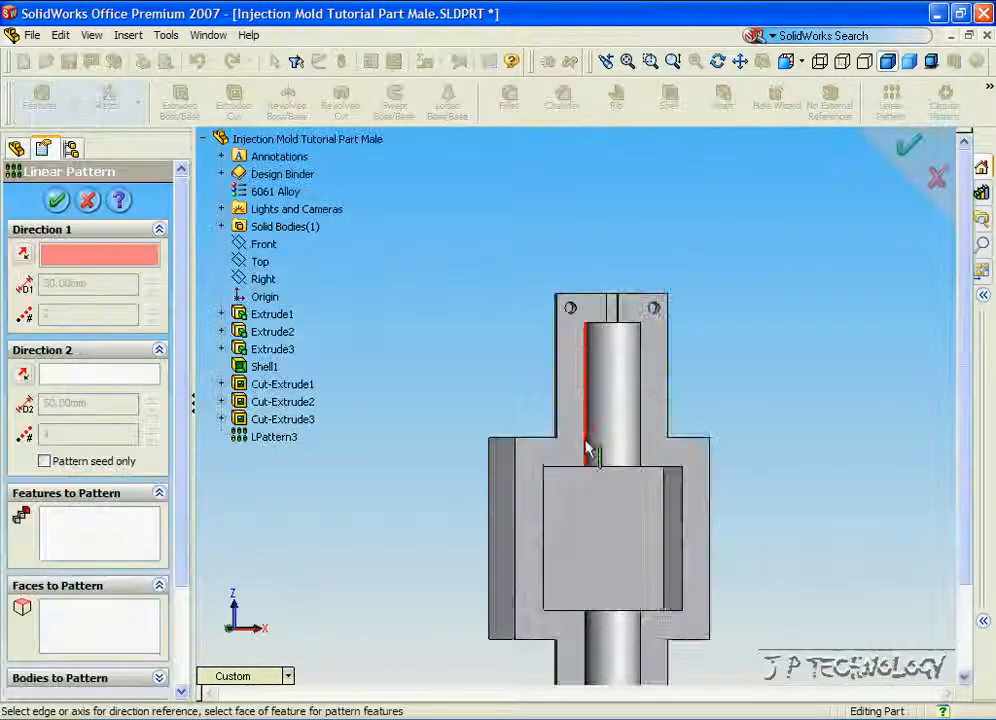
{"action": "left_click", "coordinate": [561, 398]}
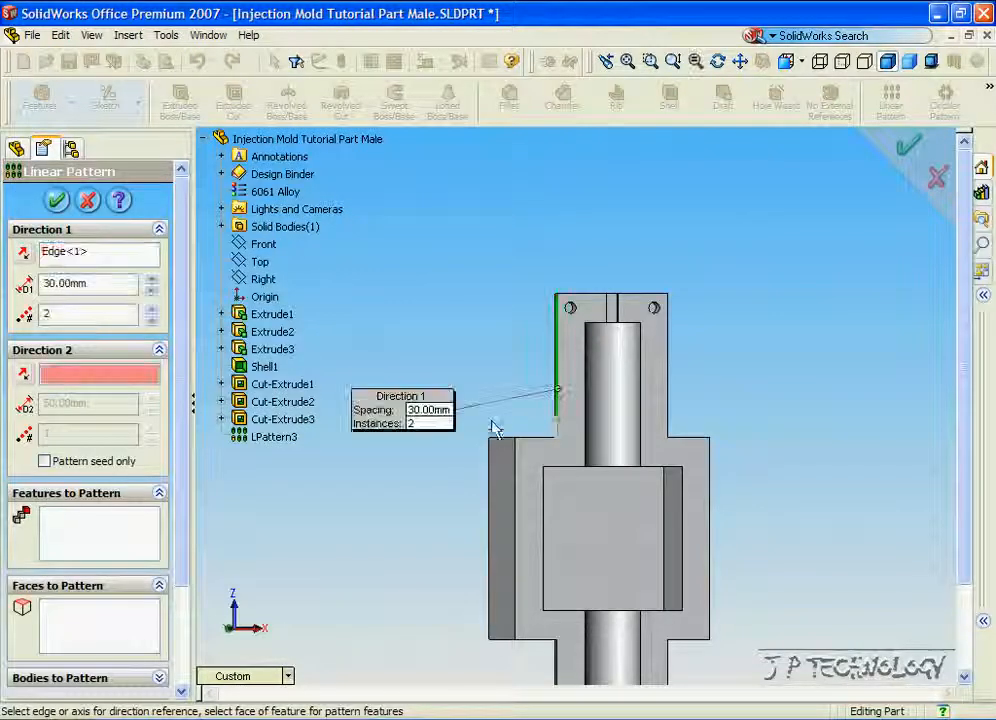
{"action": "middle_click_drag", "start_coordinate": [502, 428], "coordinate": [447, 470]}
{"action": "left_click", "coordinate": [24, 255]}
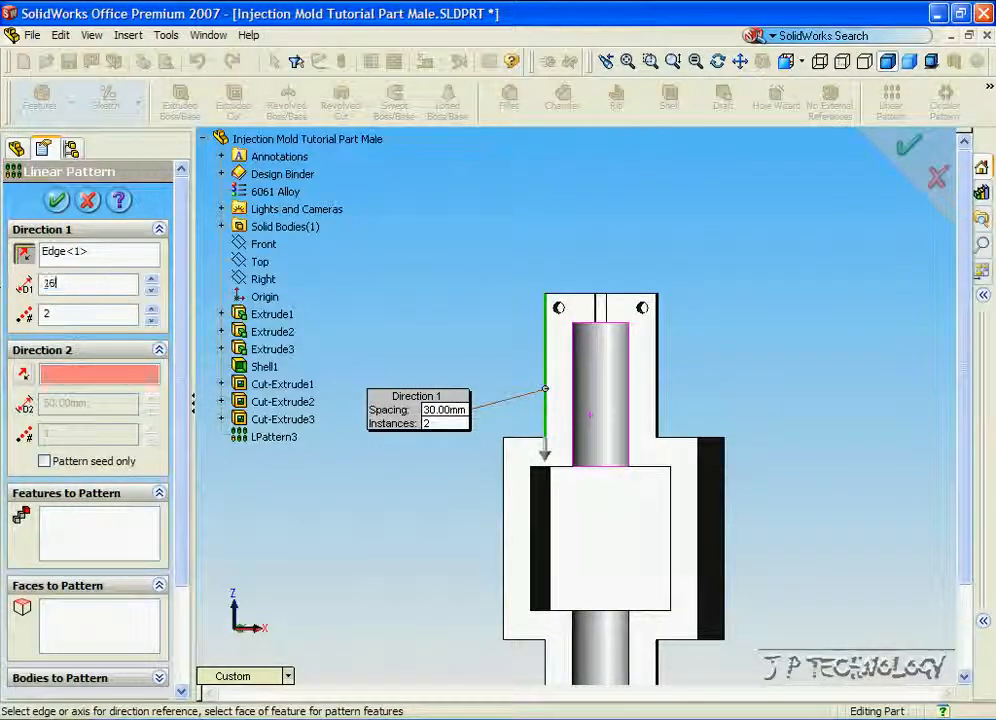
{"action": "left_click", "coordinate": [45, 282]}
{"action": "type", "text": "160"}
{"action": "key", "text": "Tab"}
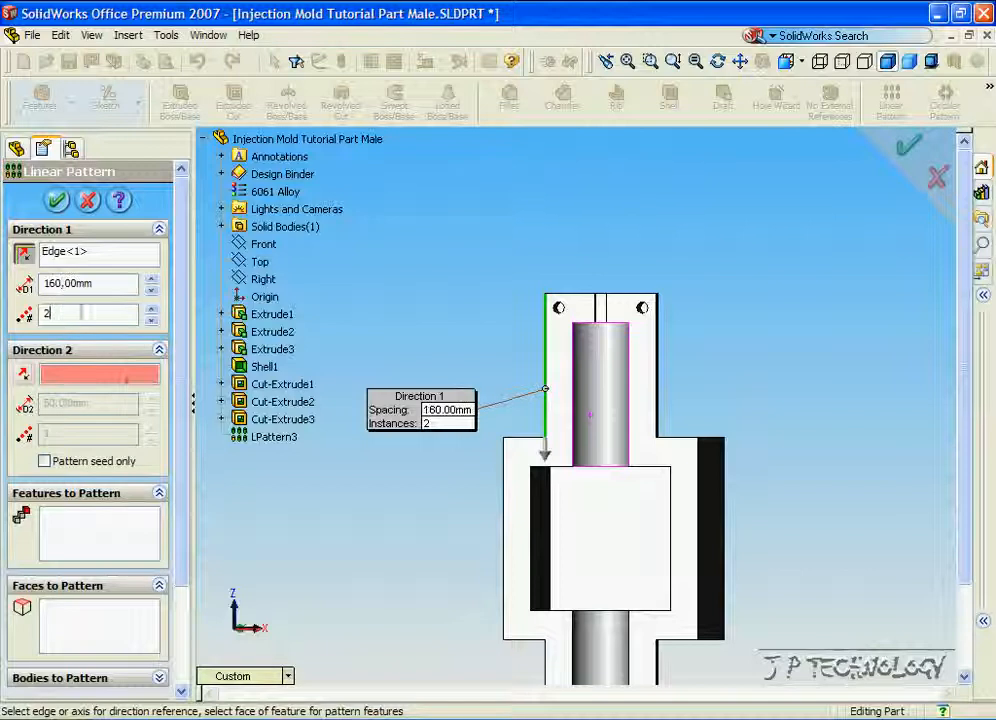
{"action": "left_click", "coordinate": [108, 539]}
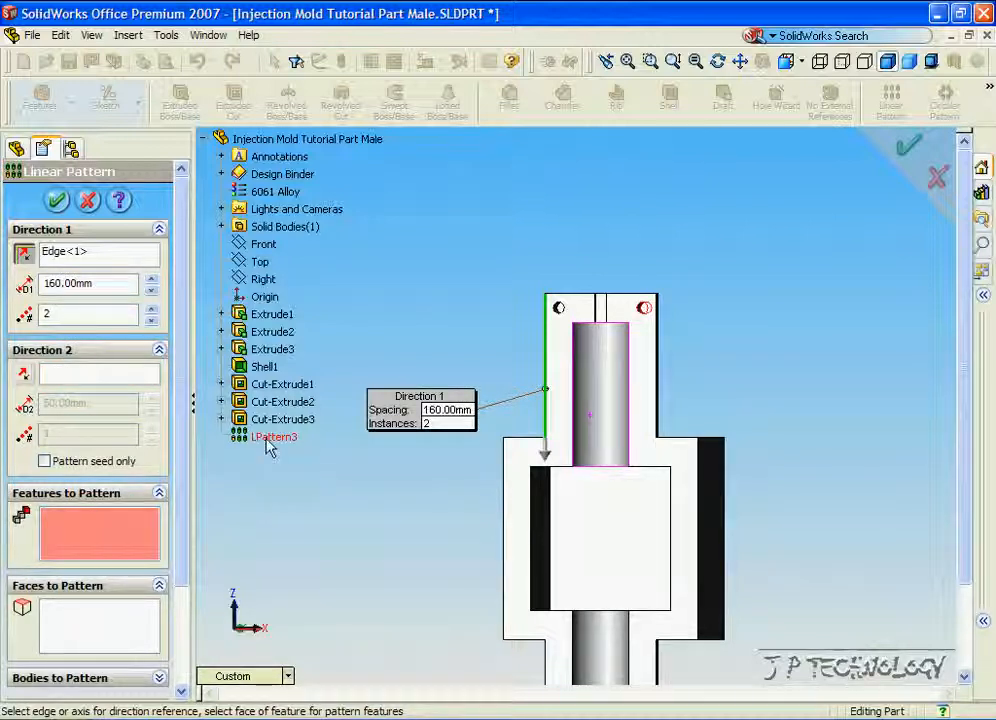
{"action": "left_click", "coordinate": [268, 447]}
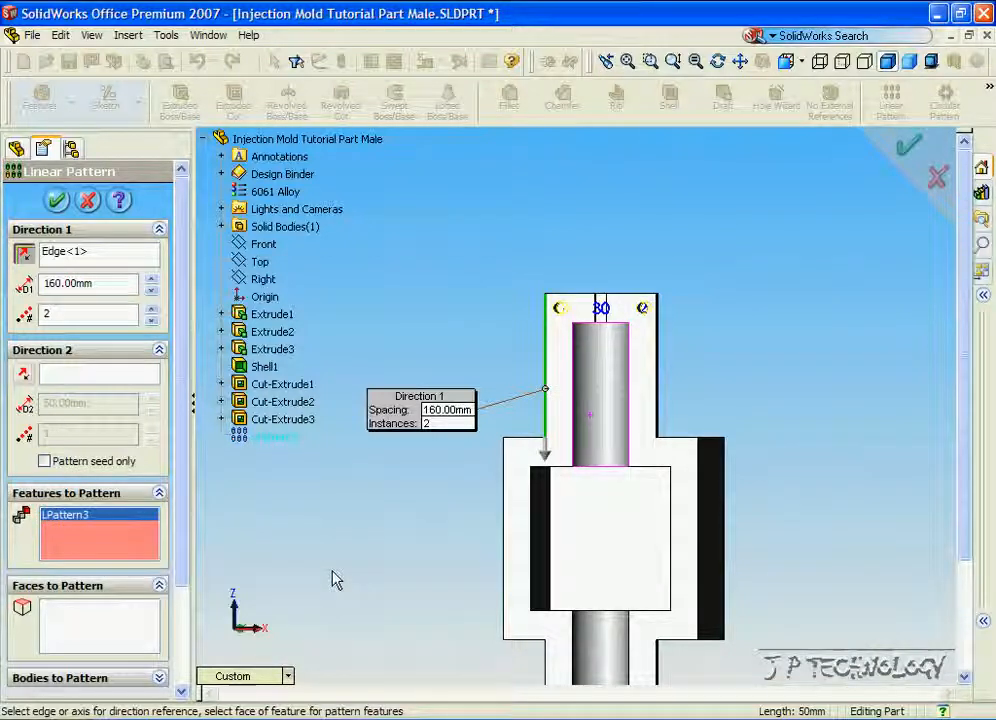
{"action": "key", "text": "z"}
{"action": "key", "text": "z"}
{"action": "key", "text": "z"}
{"action": "key", "text": "z"}
{"action": "scroll", "coordinate": [509, 545], "scroll_direction": "down", "scroll_amount": 4}
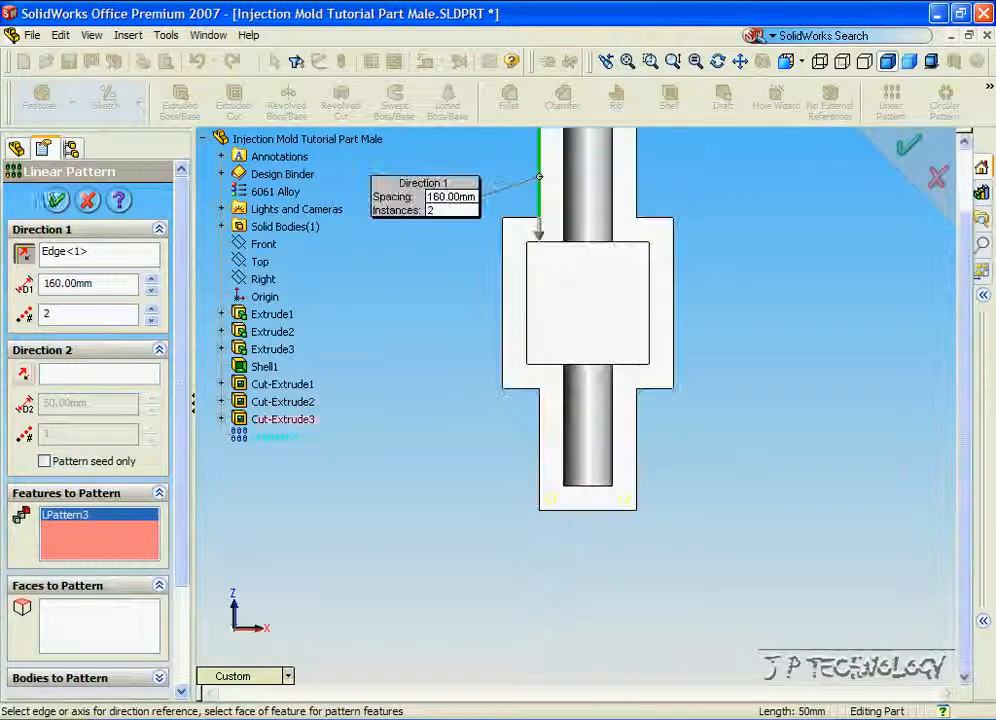
{"action": "left_click", "coordinate": [56, 200]}
Save the part under a different name on the Desktop as Injection Mold Tutorial Part Female.SLDPRT, replacing the existing file
{"action": "scroll", "coordinate": [420, 431], "scroll_direction": "up", "scroll_amount": 4}
{"action": "middle_click_drag", "start_coordinate": [497, 391], "coordinate": [505, 358]}
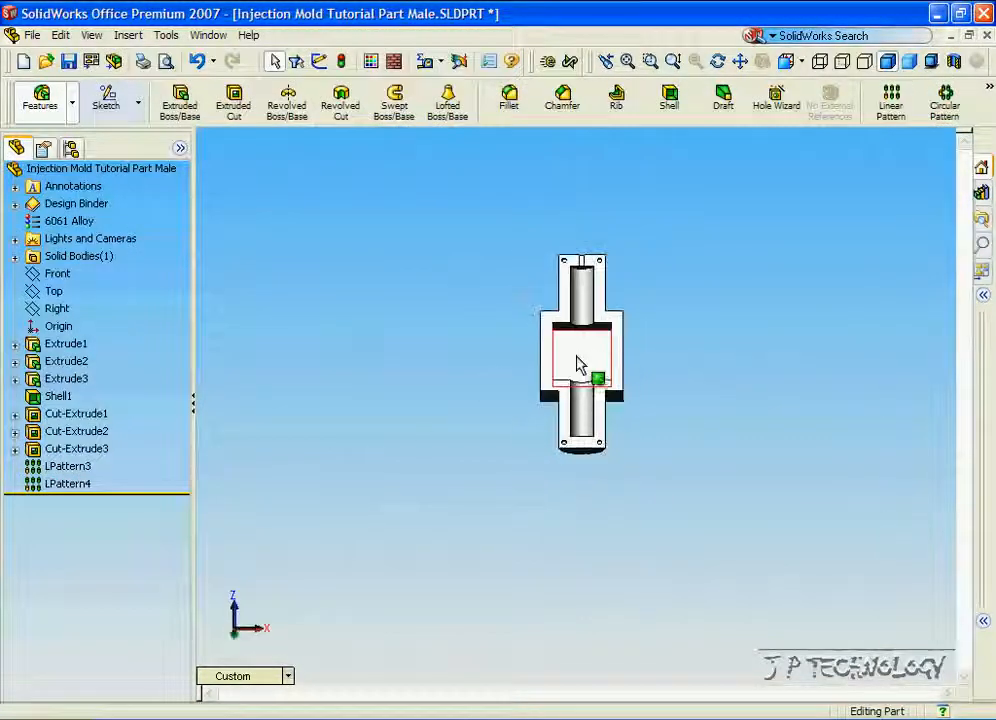
{"action": "scroll", "coordinate": [634, 351], "scroll_direction": "down", "scroll_amount": 4}
{"action": "left_click", "coordinate": [100, 168]}
{"action": "left_click", "coordinate": [34, 36]}
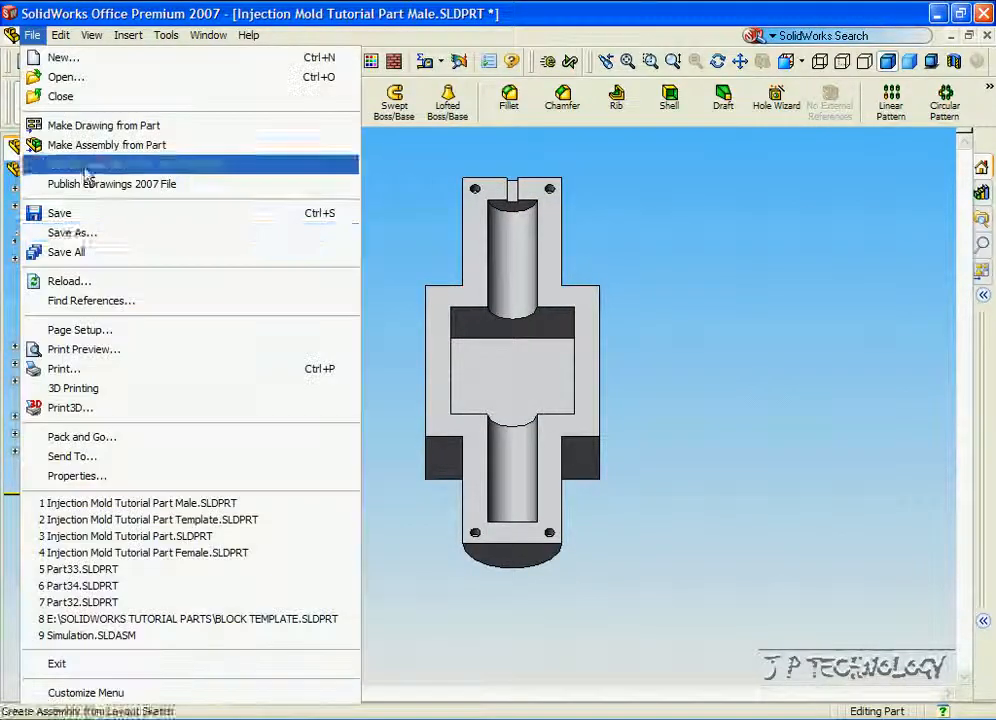
{"action": "left_click", "coordinate": [107, 231]}
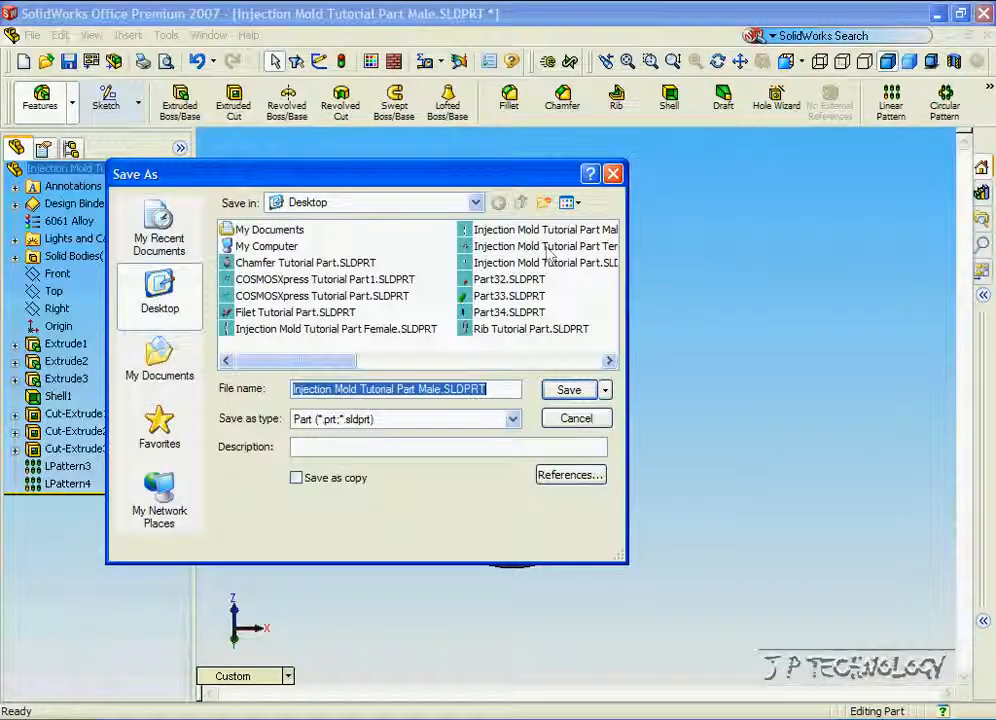
{"action": "left_click", "coordinate": [390, 329]}
{"action": "left_click", "coordinate": [569, 390]}
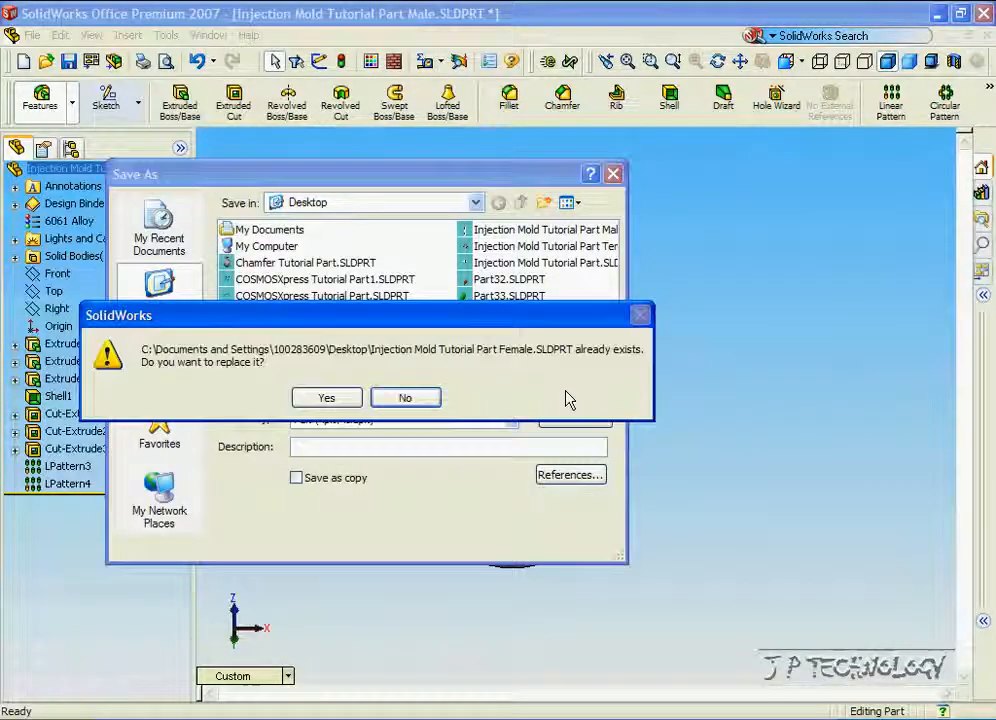
{"action": "left_click", "coordinate": [327, 398]}
Create a new assembly document from the ASM-MM-ANSI template in MY-TEMPLATES
{"action": "middle_click_drag", "start_coordinate": [687, 498], "coordinate": [311, 422]}
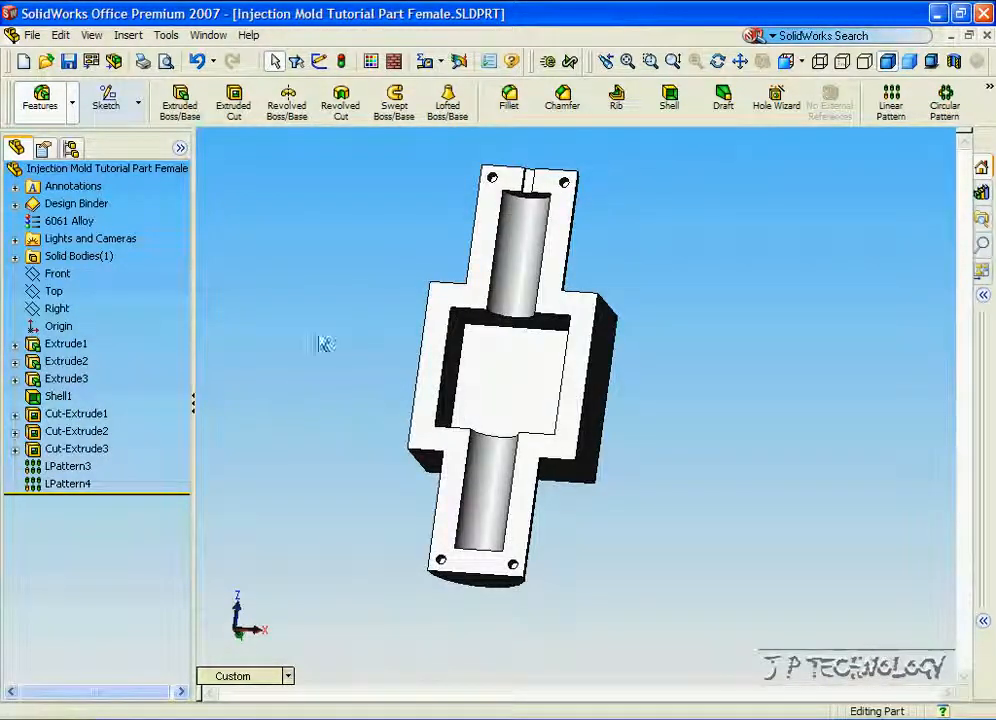
{"action": "left_click", "coordinate": [33, 35]}
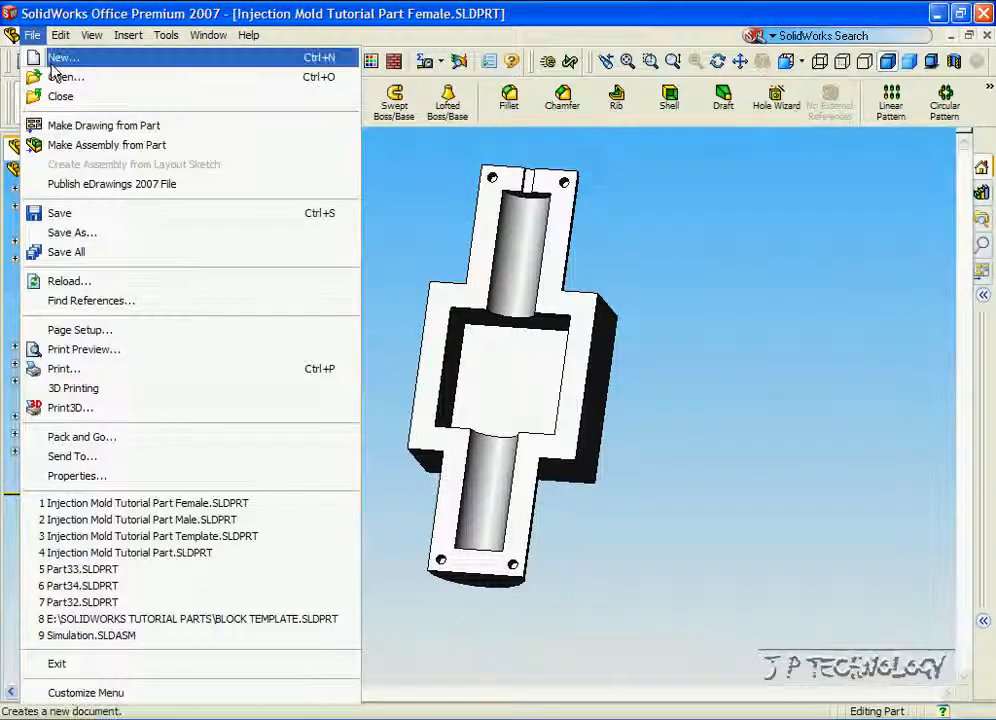
{"action": "left_click", "coordinate": [42, 56]}
{"action": "left_click", "coordinate": [286, 275]}
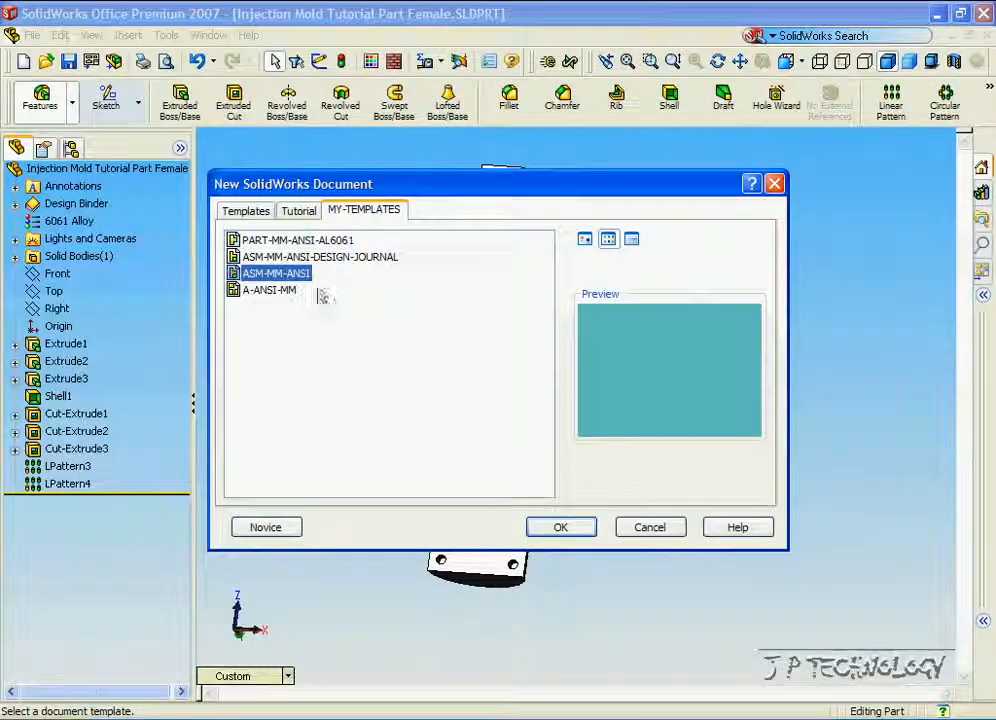
{"action": "left_click", "coordinate": [562, 528]}
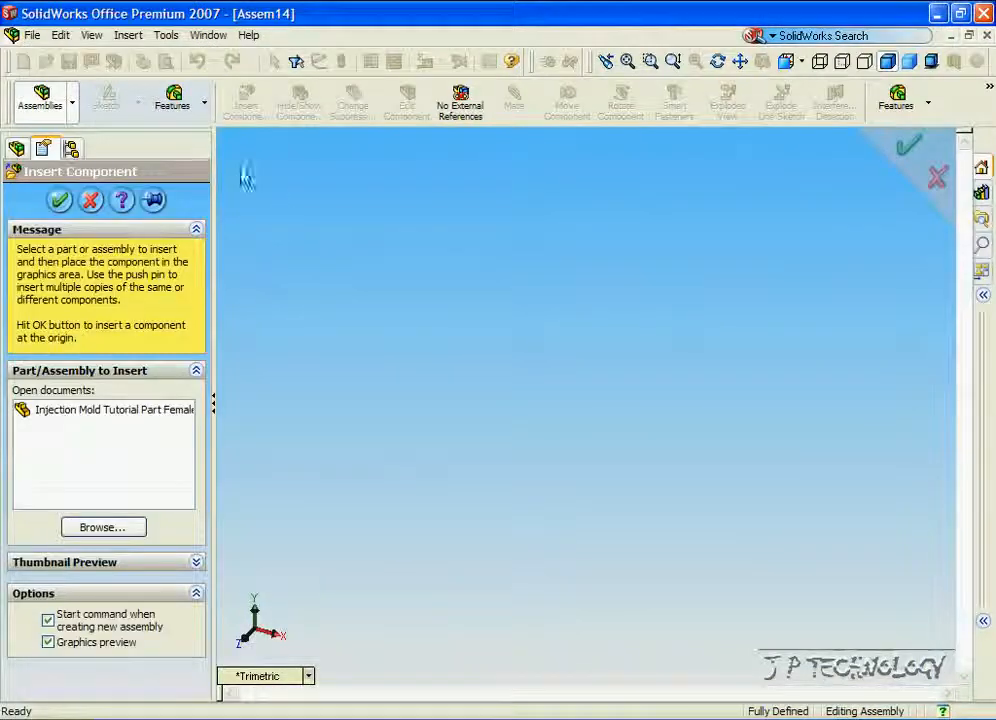
Show the origins and insert the female mold half at the assembly origin
{"action": "left_click", "coordinate": [95, 40]}
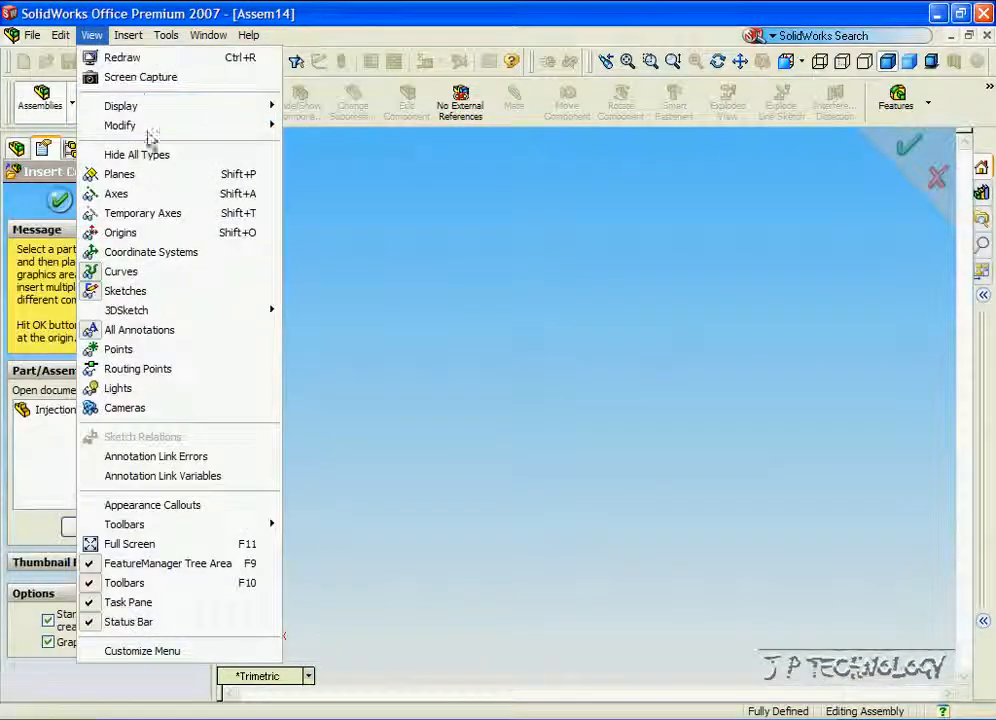
{"action": "left_click", "coordinate": [140, 233]}
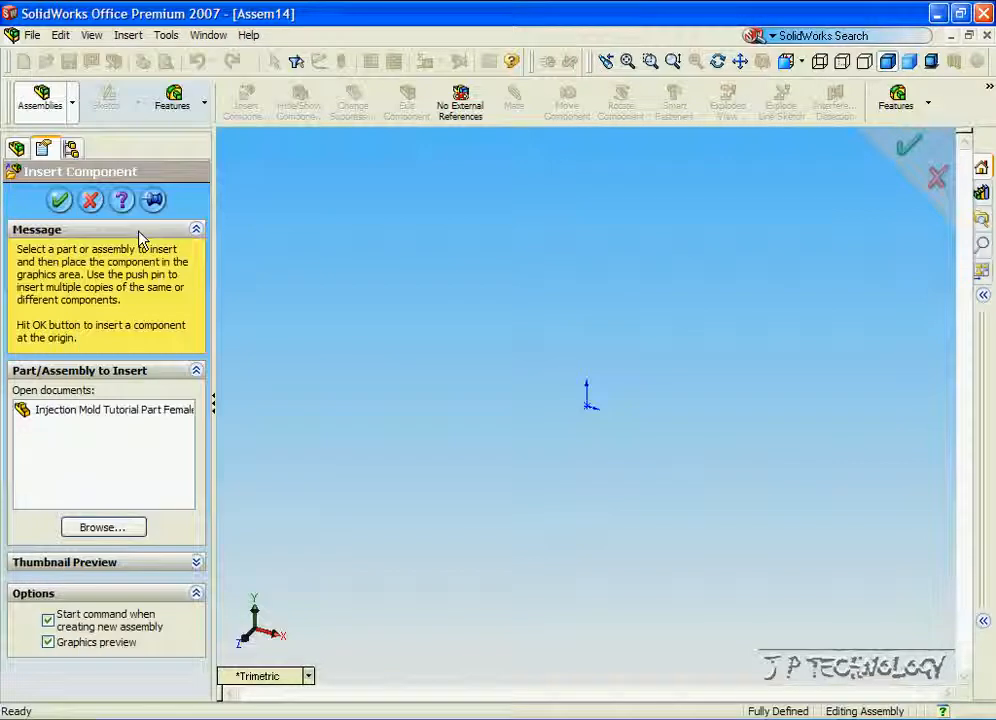
{"action": "left_click", "coordinate": [115, 412]}
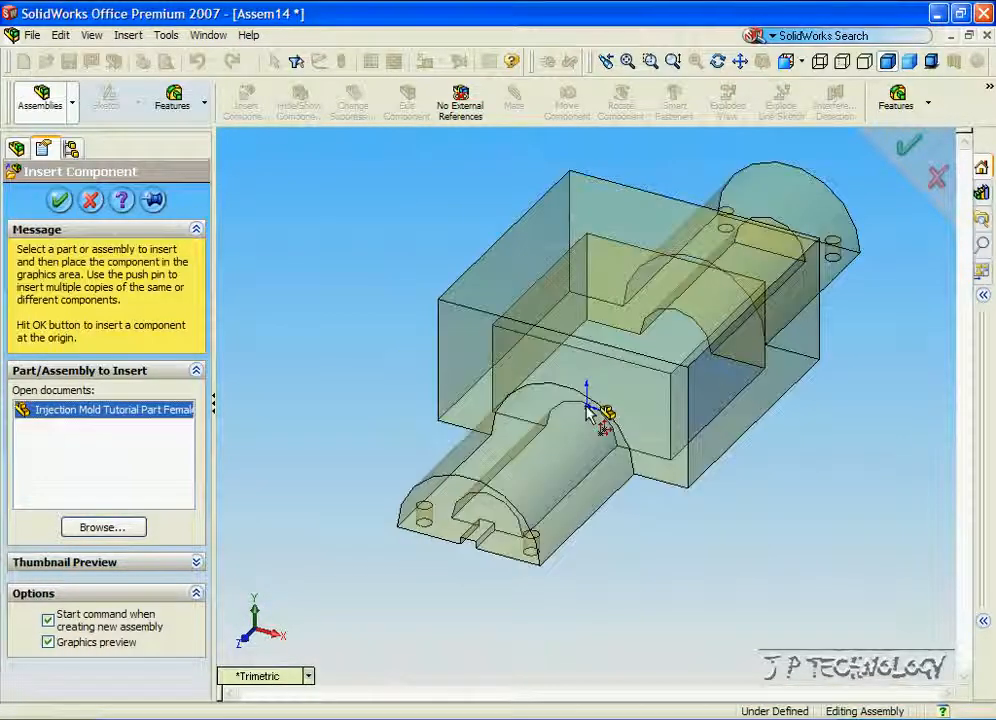
{"action": "left_click", "coordinate": [588, 414]}
Insert Injection Mold Tutorial Part Male.SLDPRT from the Desktop into the assembly, placing it beside the female mold half
{"action": "middle_click_drag", "start_coordinate": [340, 416], "coordinate": [280, 134]}
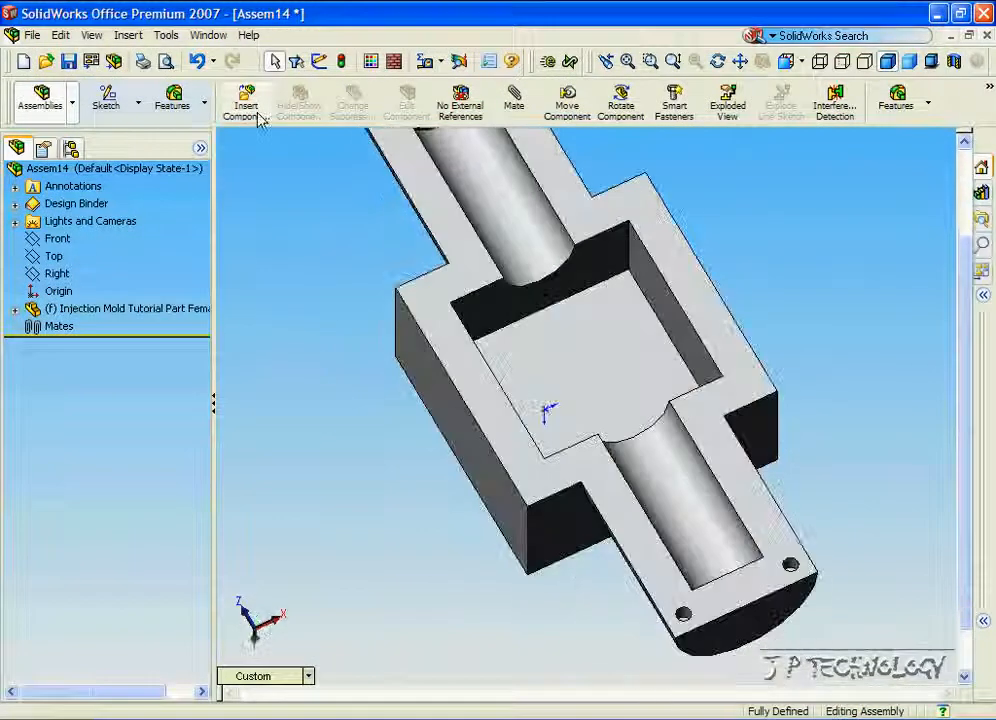
{"action": "left_click", "coordinate": [252, 110]}
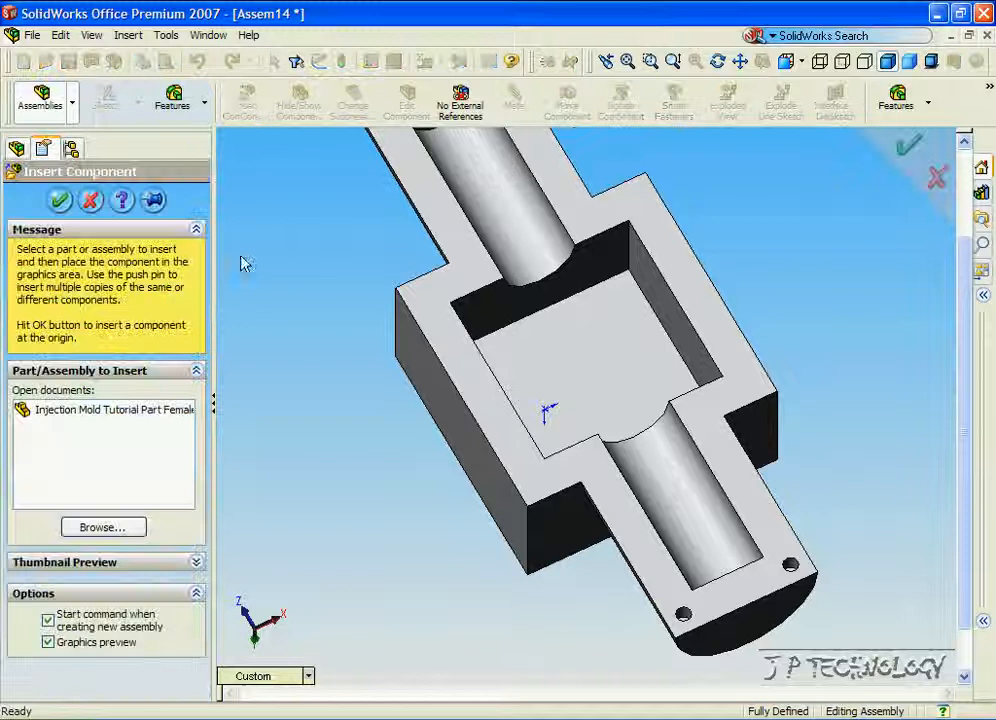
{"action": "left_click", "coordinate": [114, 526]}
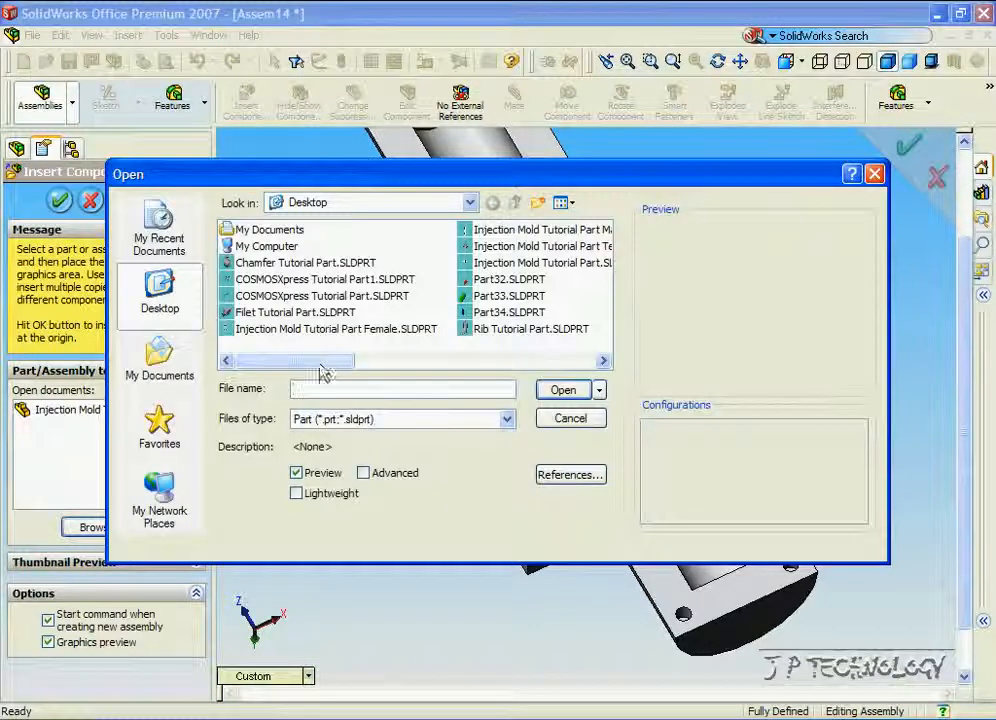
{"action": "left_click_drag", "start_coordinate": [328, 361], "coordinate": [400, 368]}
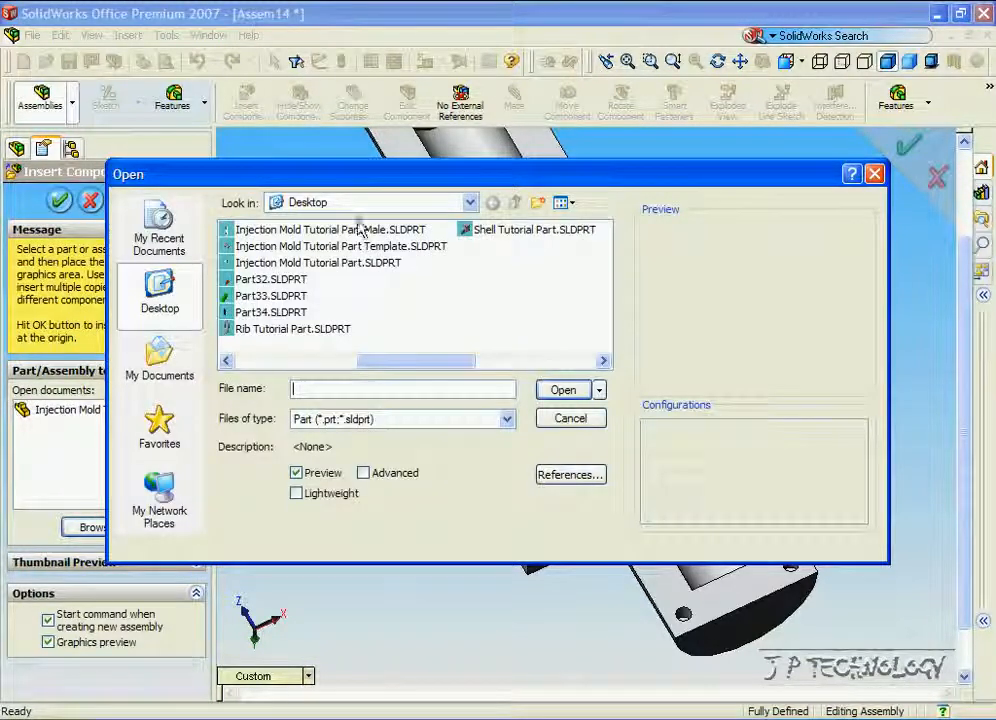
{"action": "left_click", "coordinate": [362, 230]}
{"action": "left_click", "coordinate": [562, 390]}
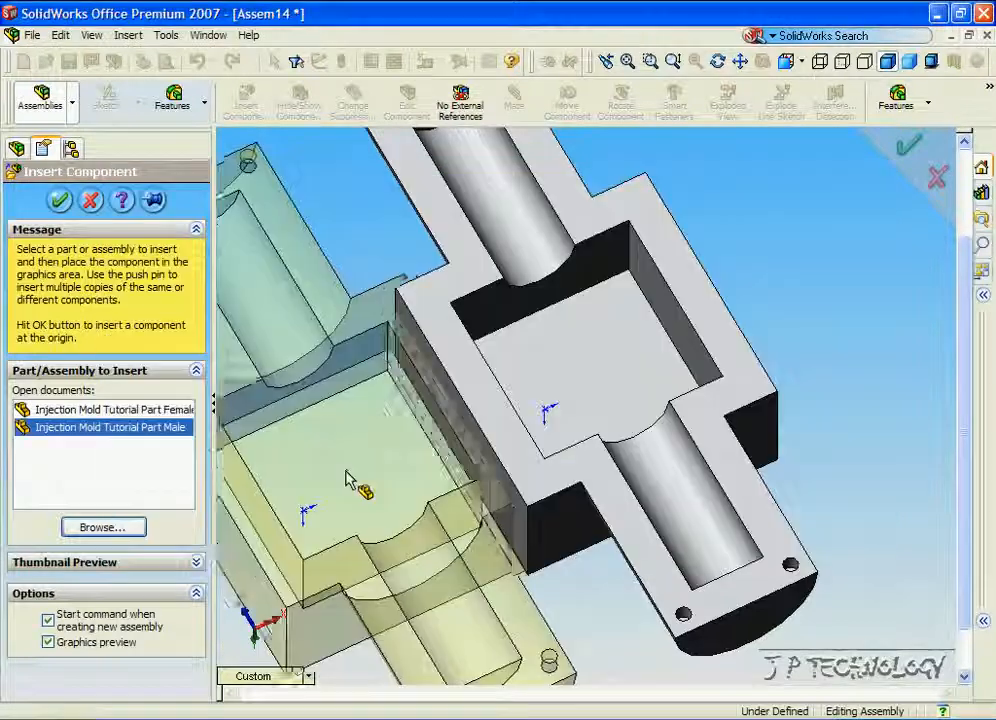
{"action": "left_click", "coordinate": [298, 520]}
Mate a locating pin at the grooved end of the male half concentric with its matching female hole, flipping the mate alignment
{"action": "scroll", "coordinate": [553, 594], "scroll_direction": "up", "scroll_amount": 5}
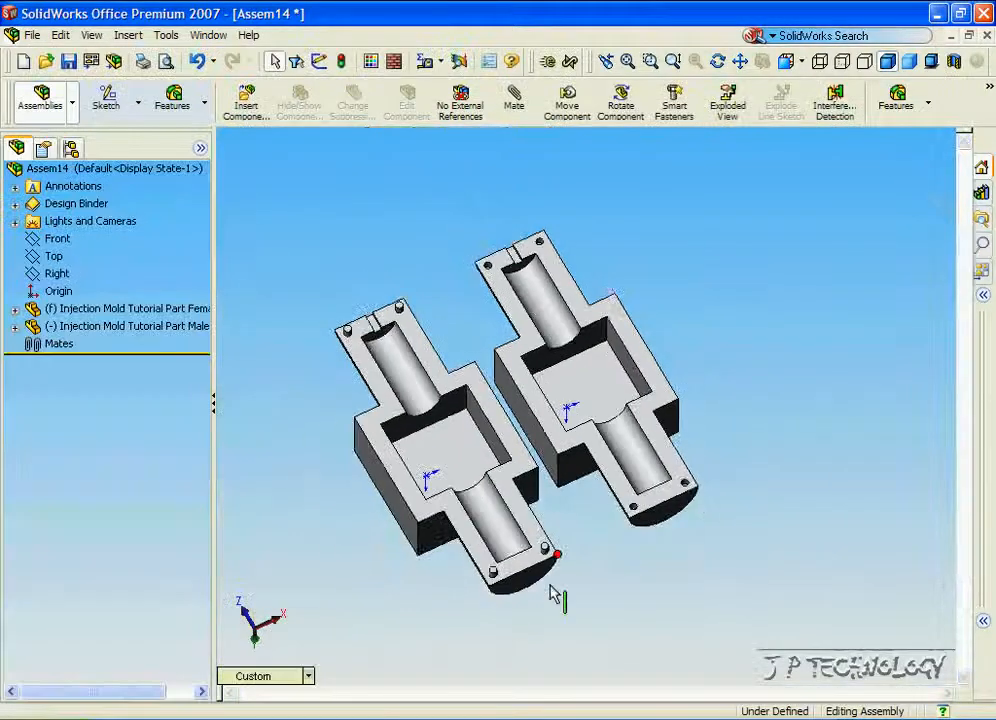
{"action": "scroll", "coordinate": [554, 594], "scroll_direction": "up", "scroll_amount": 1}
{"action": "scroll", "coordinate": [440, 410], "scroll_direction": "down", "scroll_amount": 2}
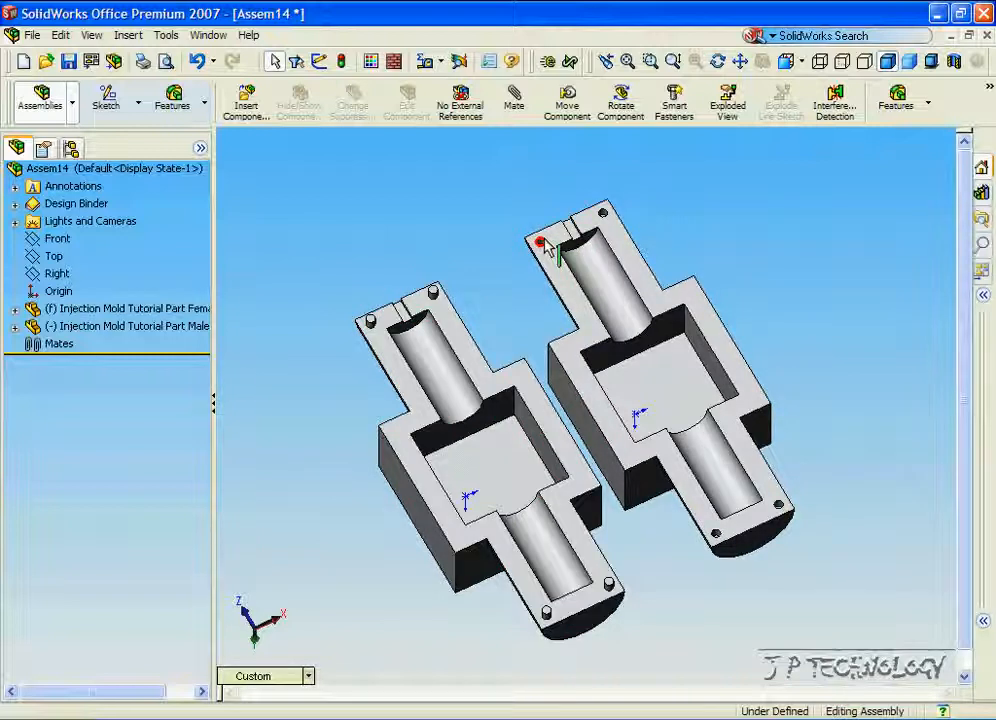
{"action": "middle_click_drag", "start_coordinate": [542, 240], "coordinate": [487, 267]}
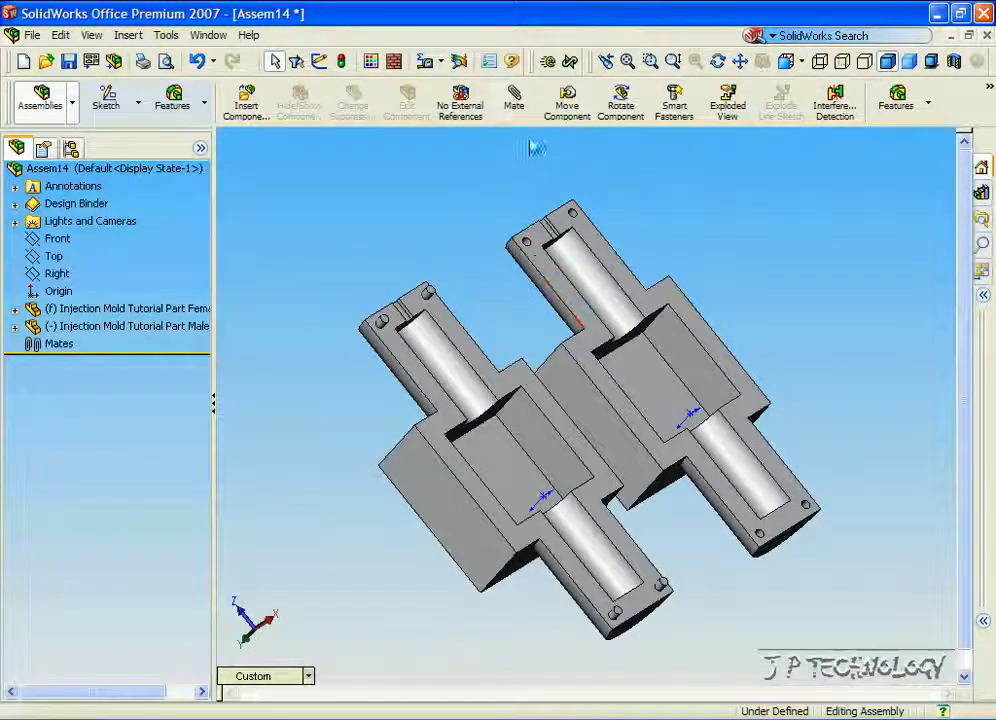
{"action": "left_click", "coordinate": [513, 99]}
{"action": "scroll", "coordinate": [428, 314], "scroll_direction": "down", "scroll_amount": 2}
{"action": "scroll", "coordinate": [428, 312], "scroll_direction": "down", "scroll_amount": 2}
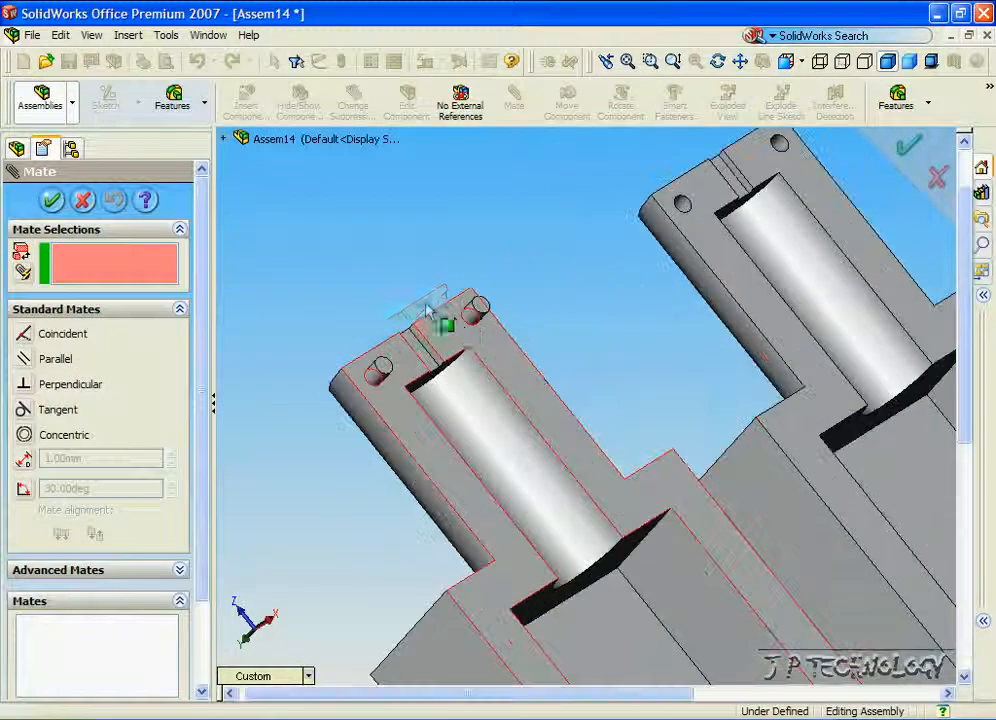
{"action": "left_click", "coordinate": [477, 314]}
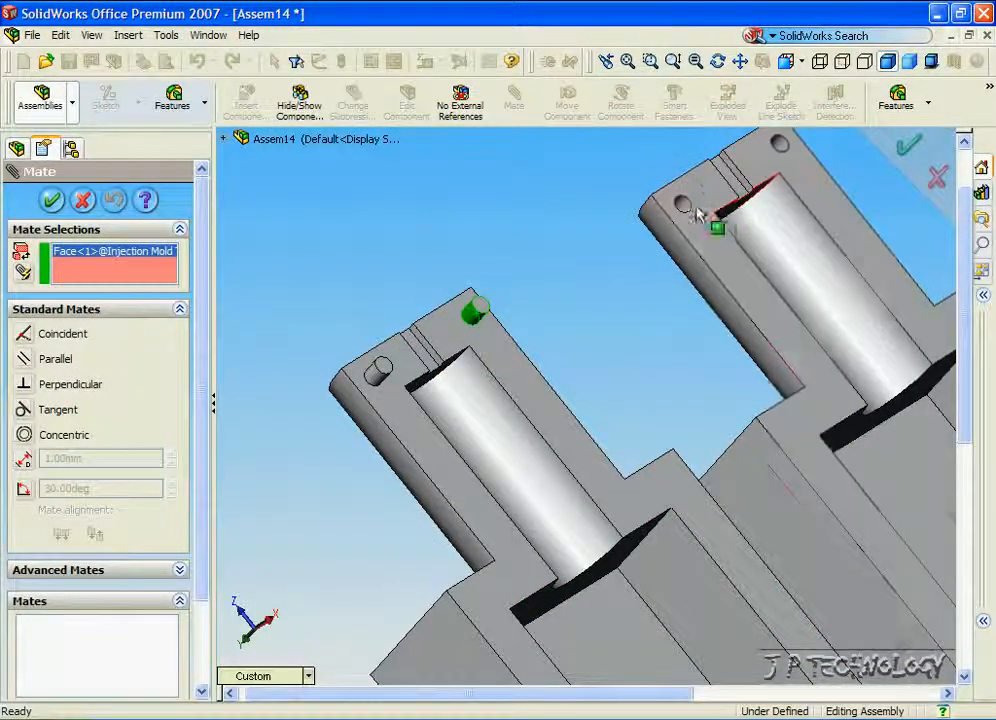
{"action": "scroll", "coordinate": [690, 215], "scroll_direction": "down", "scroll_amount": 3}
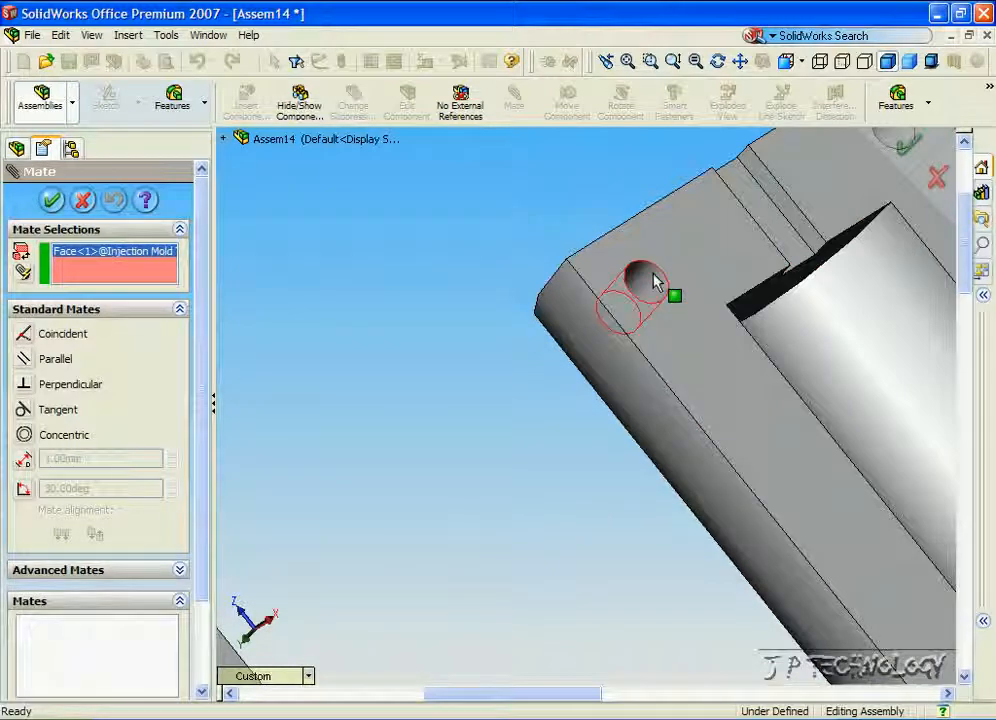
{"action": "left_click", "coordinate": [652, 281]}
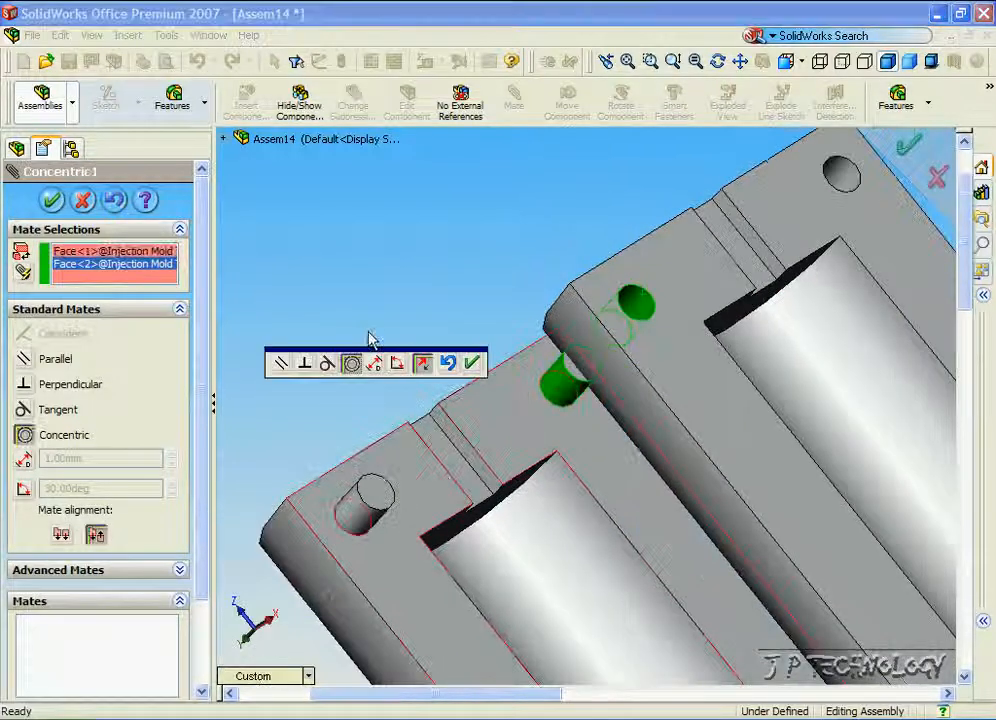
{"action": "scroll", "coordinate": [400, 343], "scroll_direction": "up", "scroll_amount": 2}
{"action": "left_click", "coordinate": [424, 364]}
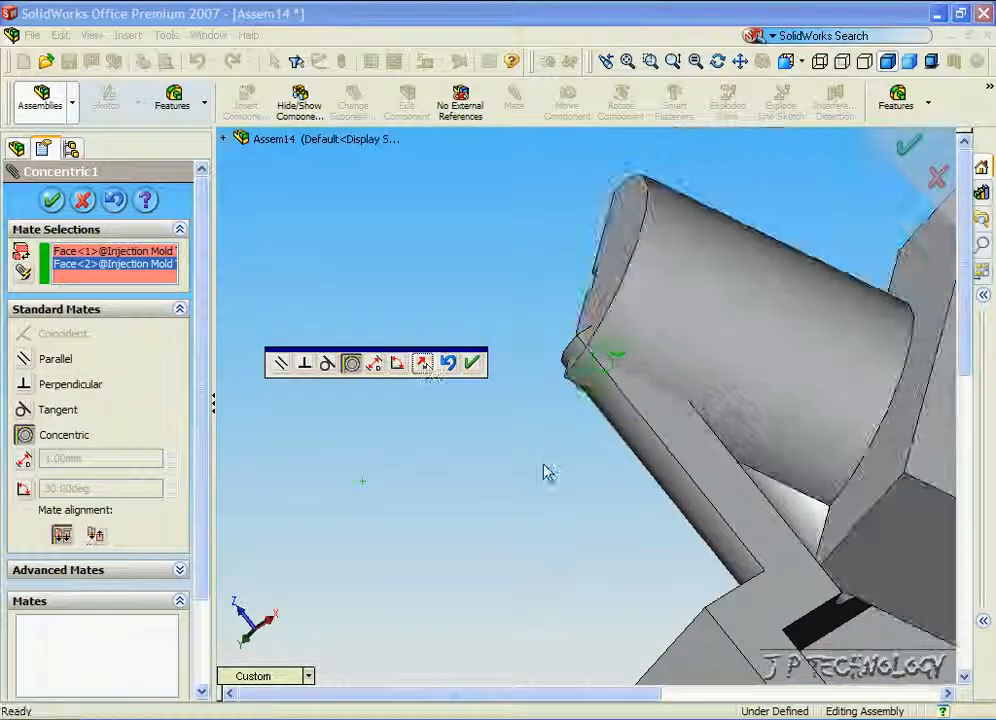
{"action": "left_click", "coordinate": [475, 367]}
Move the male half away from the female half along the mated pin axis to separate their mating faces
{"action": "scroll", "coordinate": [649, 436], "scroll_direction": "up", "scroll_amount": 4}
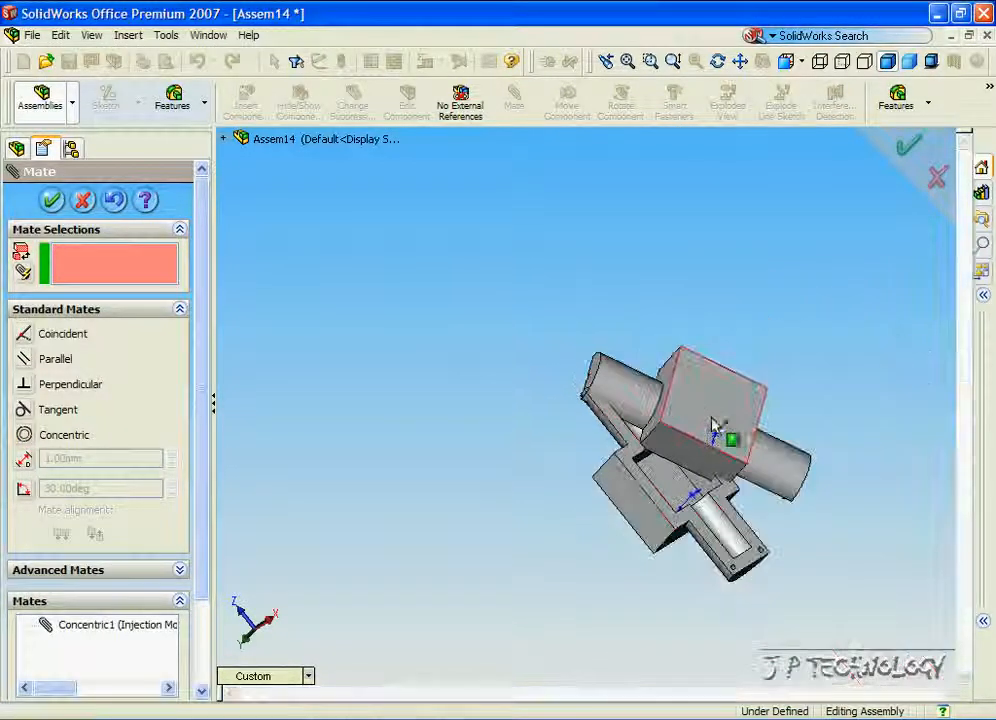
{"action": "left_click_drag", "start_coordinate": [716, 371], "coordinate": [767, 311]}
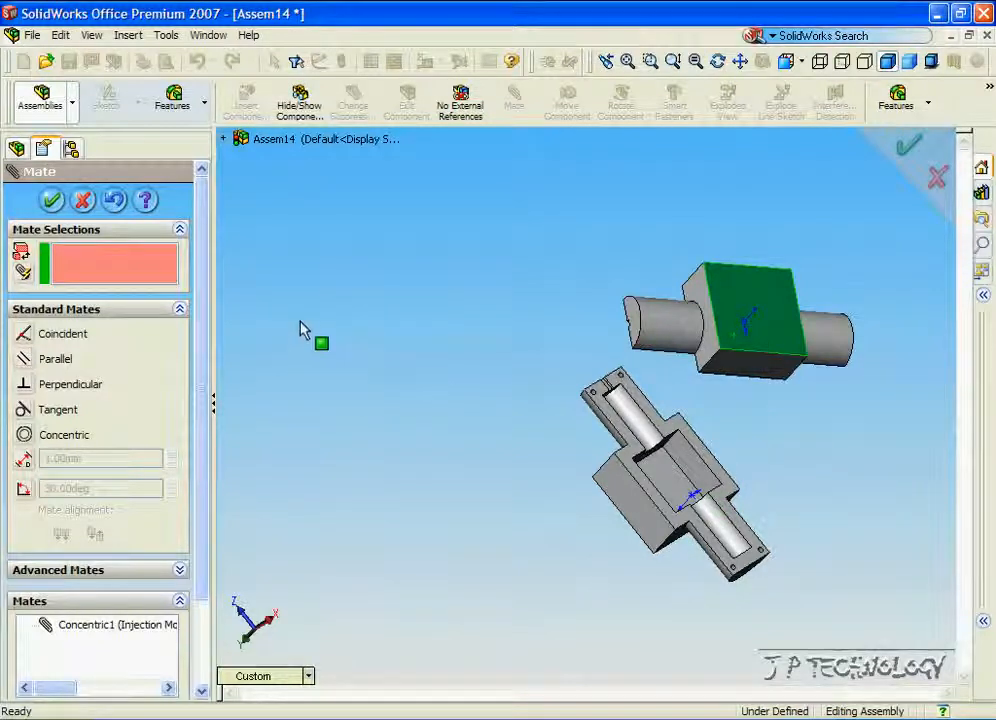
{"action": "key", "text": "ctrl+z"}
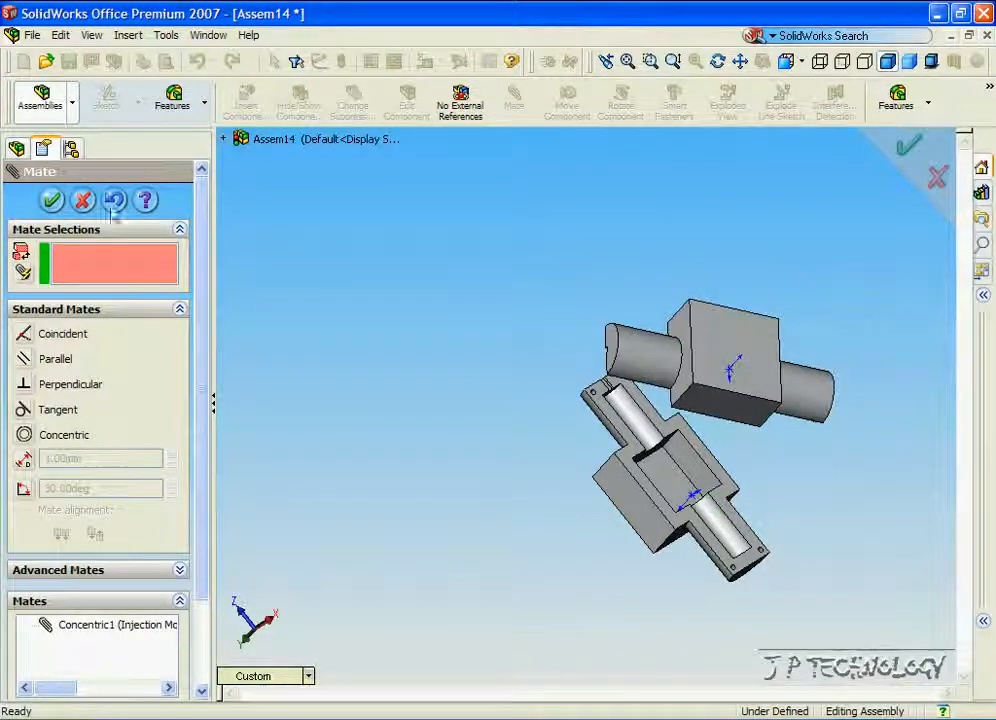
Add a concentric mate between a second female locating hole and the corresponding pin on the male half
{"action": "scroll", "coordinate": [767, 536], "scroll_direction": "down", "scroll_amount": 5}
{"action": "scroll", "coordinate": [640, 468], "scroll_direction": "down", "scroll_amount": 5}
{"action": "left_click", "coordinate": [678, 461]}
{"action": "scroll", "coordinate": [736, 370], "scroll_direction": "up", "scroll_amount": 5}
{"action": "middle_click_drag", "start_coordinate": [729, 335], "coordinate": [745, 347]}
{"action": "scroll", "coordinate": [736, 518], "scroll_direction": "down", "scroll_amount": 5}
{"action": "scroll", "coordinate": [631, 480], "scroll_direction": "down", "scroll_amount": 3}
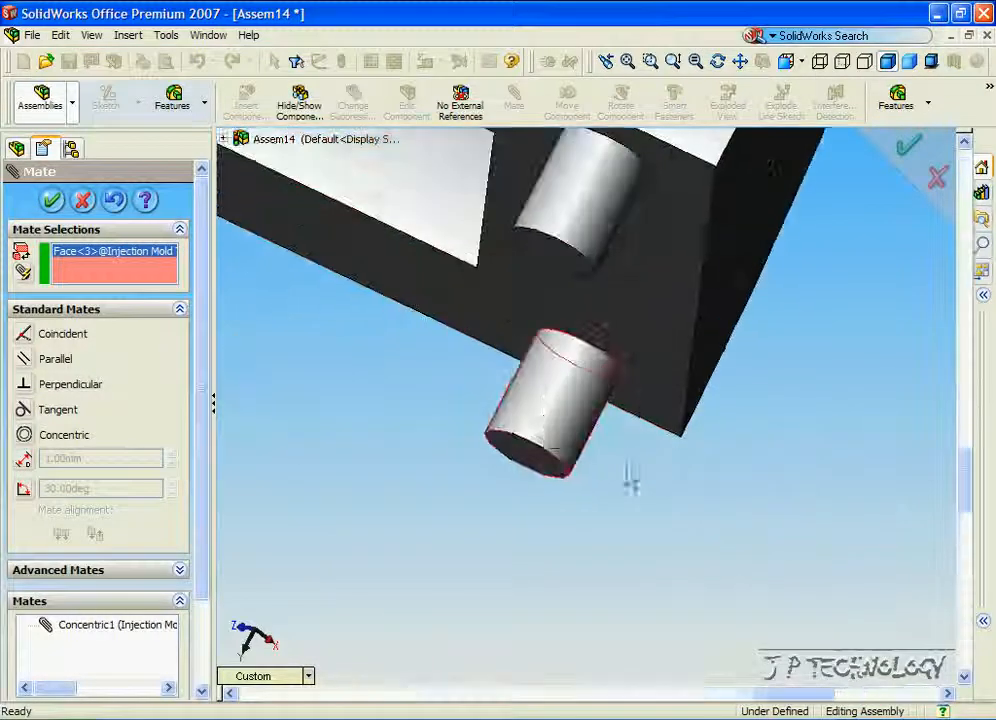
{"action": "left_click", "coordinate": [548, 420]}
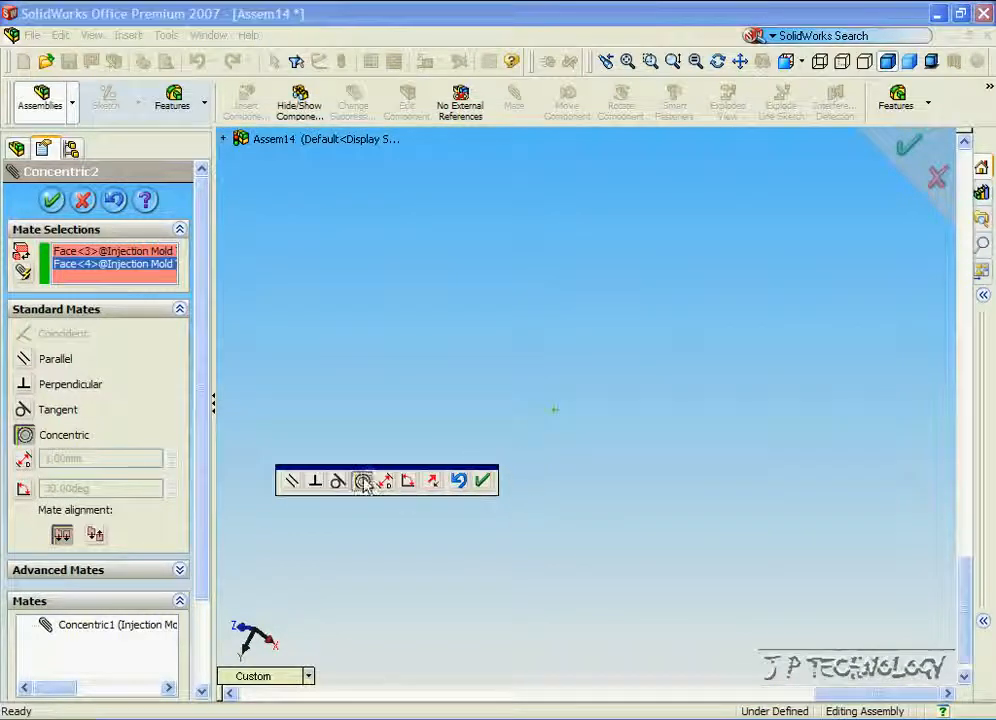
{"action": "left_click", "coordinate": [484, 481]}
Close the mold with a coincident mate between the flat parting faces of the female and male halves
{"action": "scroll", "coordinate": [494, 488], "scroll_direction": "up", "scroll_amount": 5}
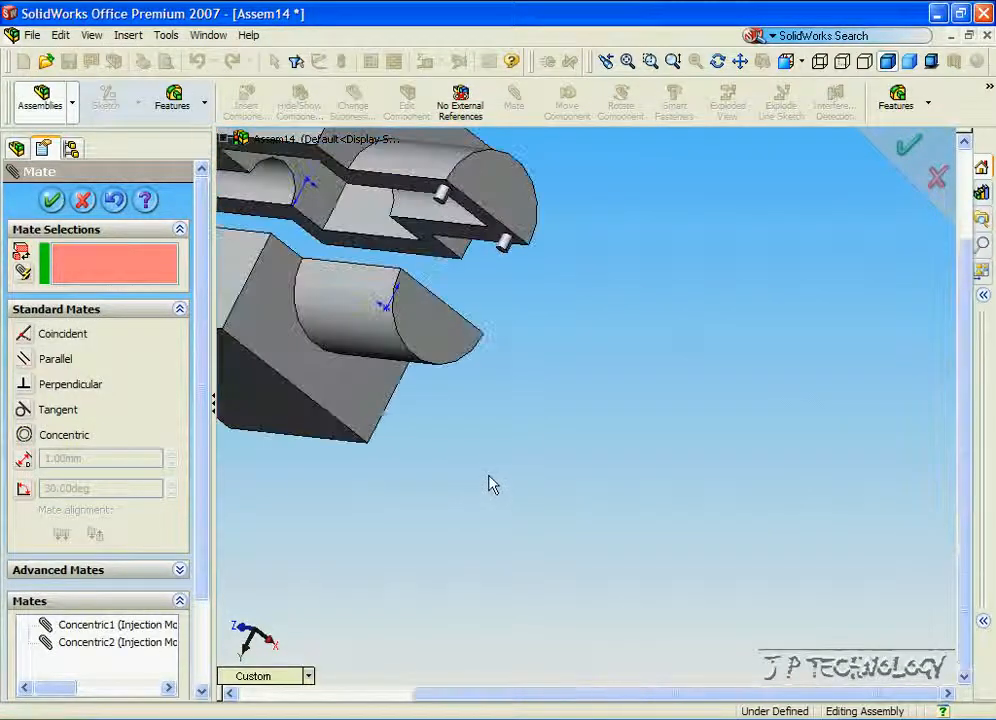
{"action": "left_click_drag", "start_coordinate": [521, 364], "coordinate": [506, 294]}
{"action": "scroll", "coordinate": [374, 313], "scroll_direction": "down", "scroll_amount": 6}
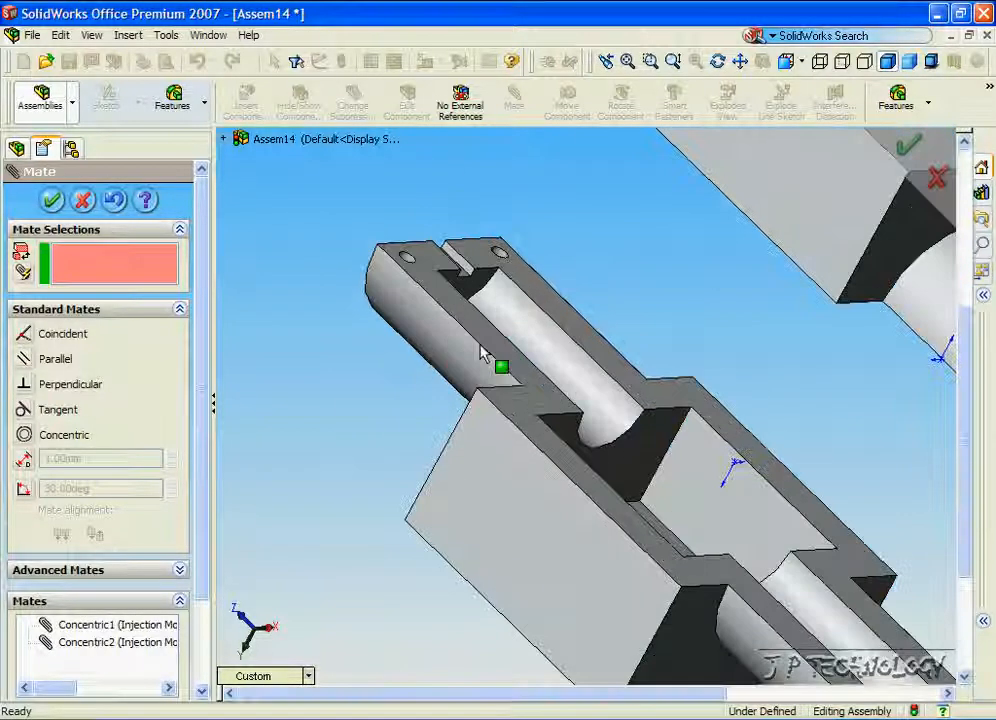
{"action": "left_click", "coordinate": [529, 394]}
{"action": "scroll", "coordinate": [529, 396], "scroll_direction": "up", "scroll_amount": 5}
{"action": "middle_click_drag", "start_coordinate": [565, 369], "coordinate": [631, 297]}
{"action": "scroll", "coordinate": [631, 297], "scroll_direction": "down", "scroll_amount": 5}
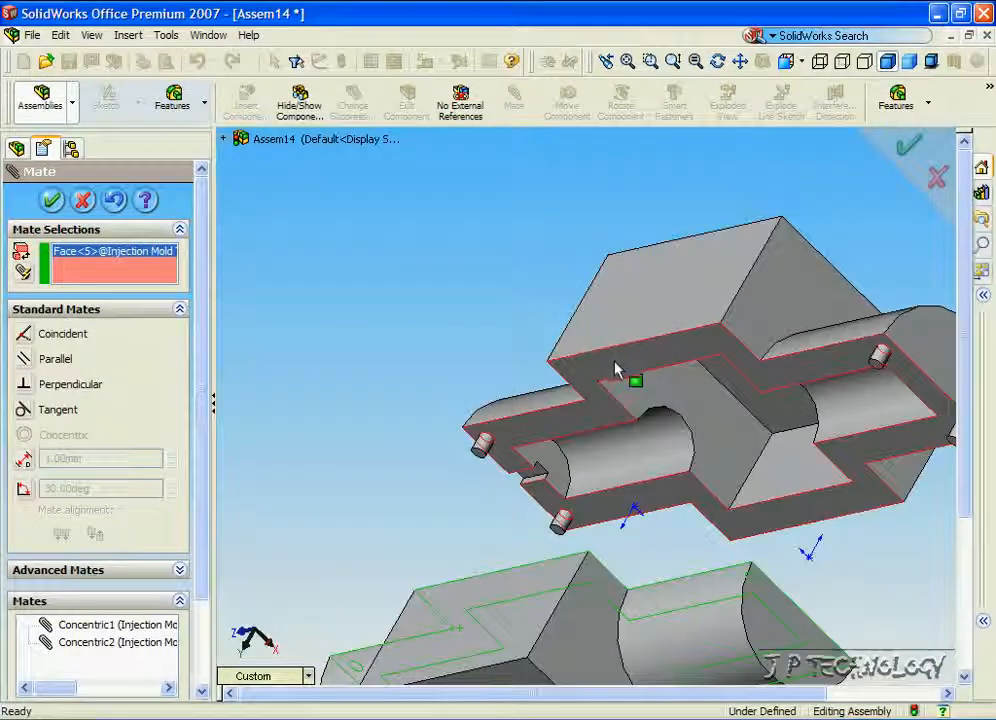
{"action": "left_click", "coordinate": [616, 363]}
{"action": "left_click", "coordinate": [497, 358]}
{"action": "scroll", "coordinate": [534, 358], "scroll_direction": "up", "scroll_amount": 5}
{"action": "middle_click_drag", "start_coordinate": [534, 358], "coordinate": [540, 484]}
{"action": "scroll", "coordinate": [551, 493], "scroll_direction": "down", "scroll_amount": 6}
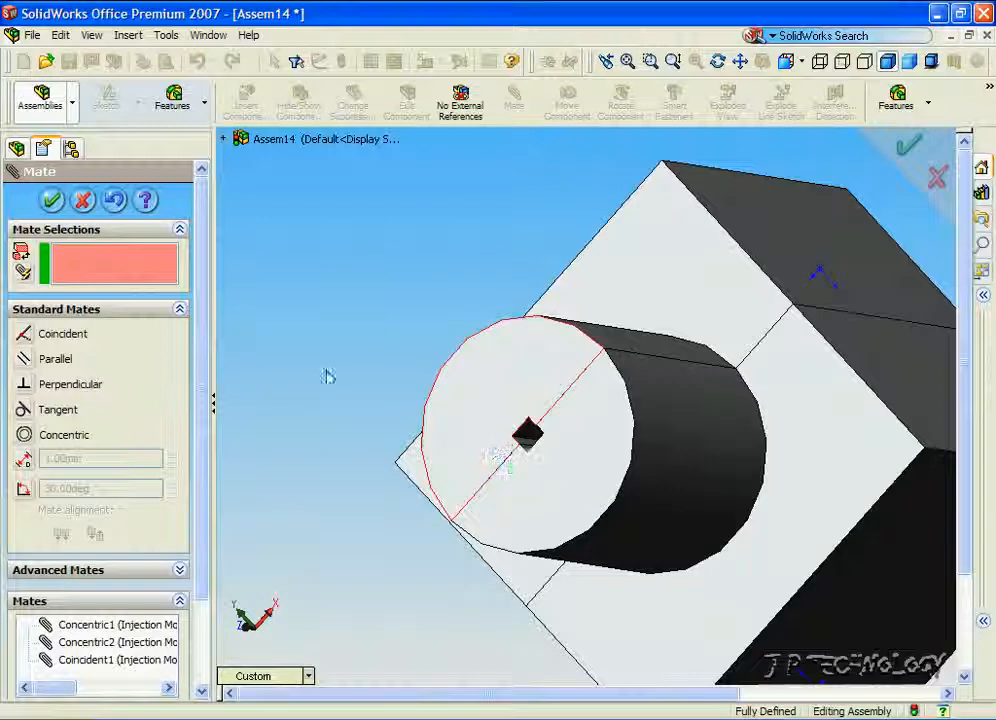
{"action": "scroll", "coordinate": [328, 376], "scroll_direction": "up", "scroll_amount": 5}
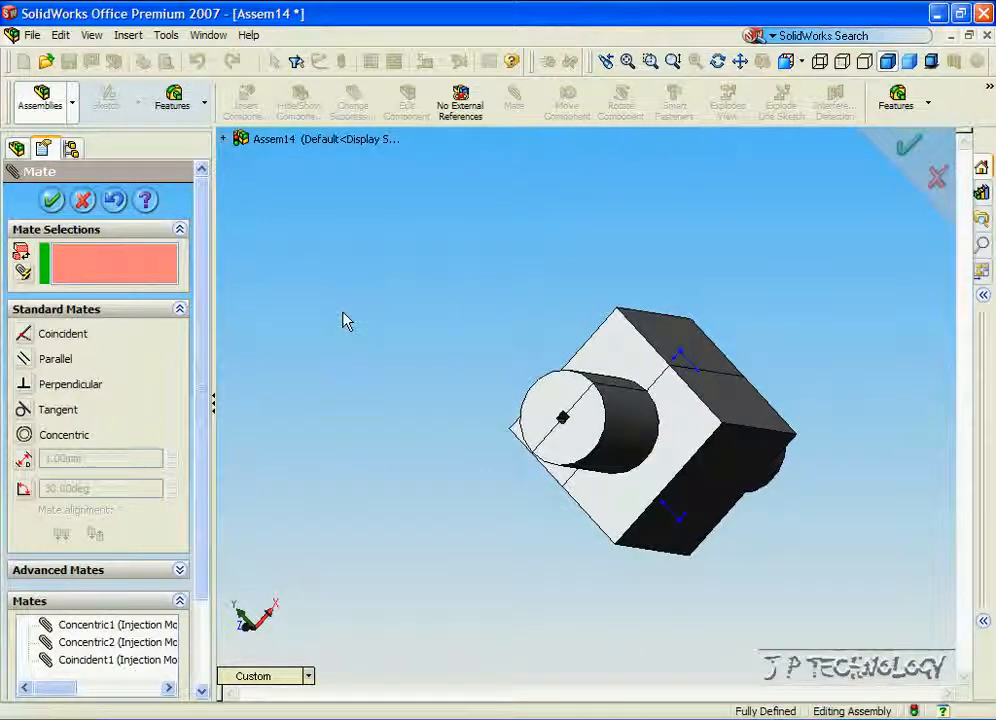